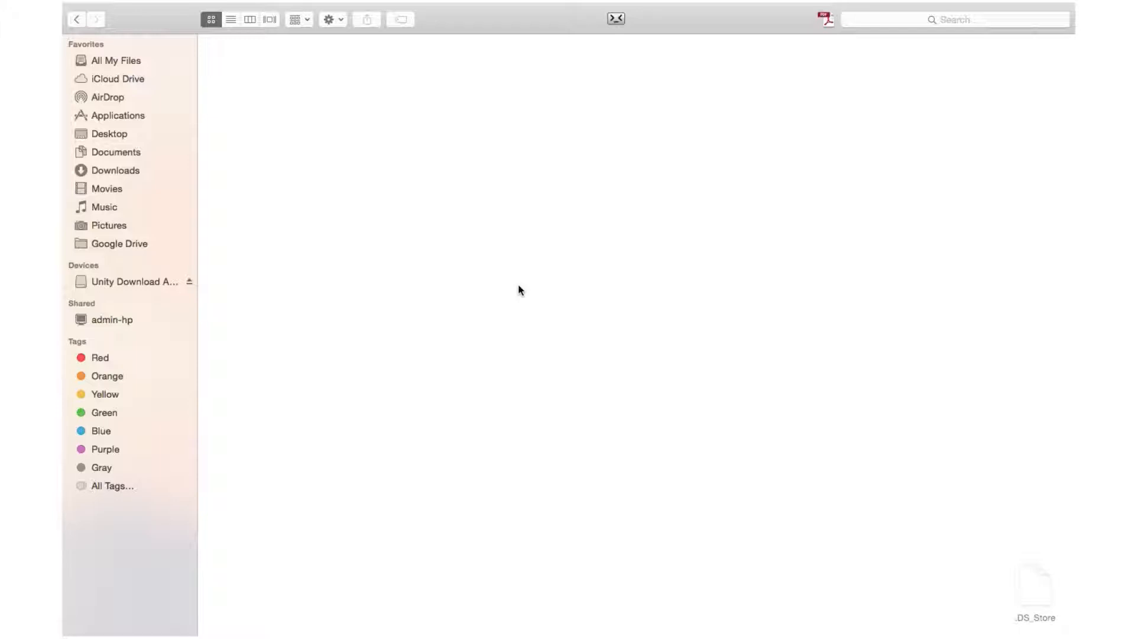
Switch between the open desktops to review the Maya download page, Adobe downloads page, Maya, Photoshop and Unity.
key("ctrl+Right")
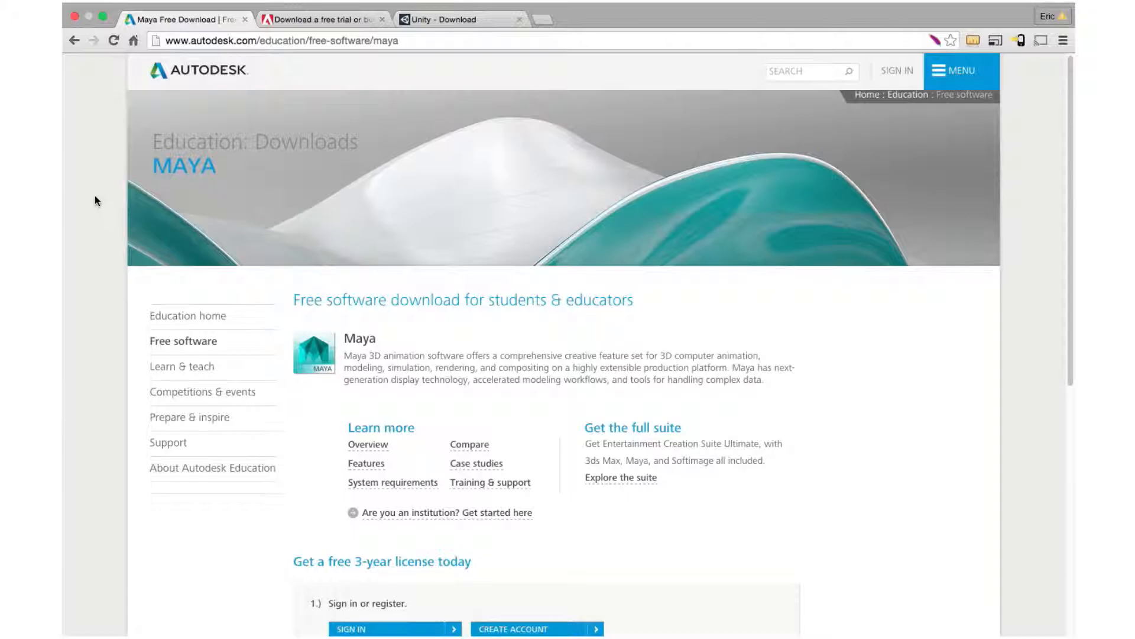
key("ctrl+Tab")
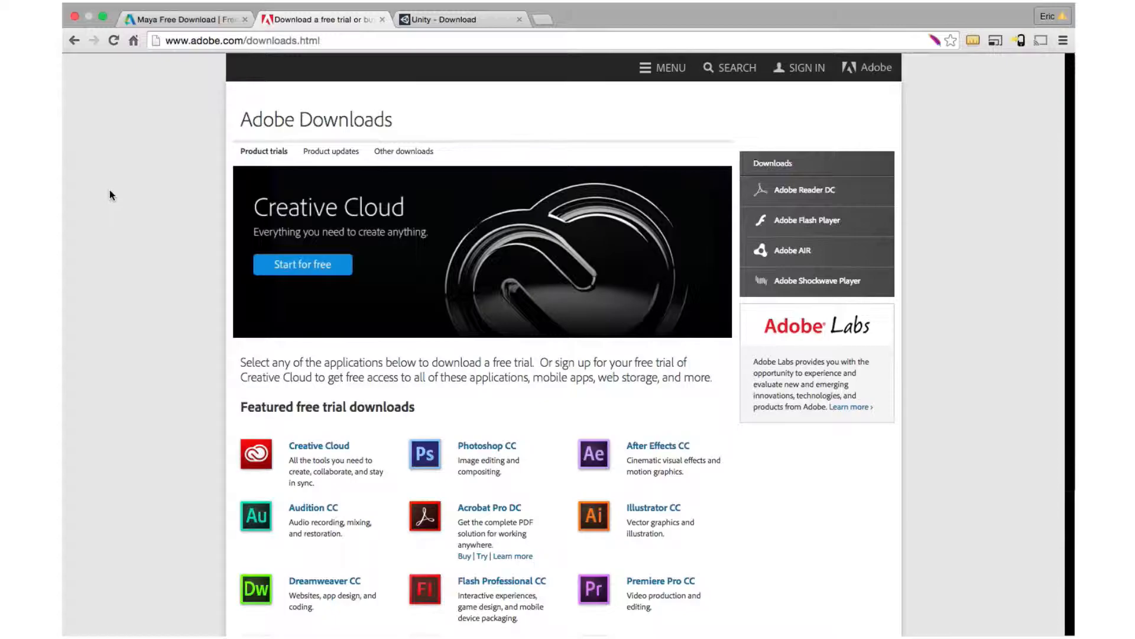
key("ctrl+Tab")
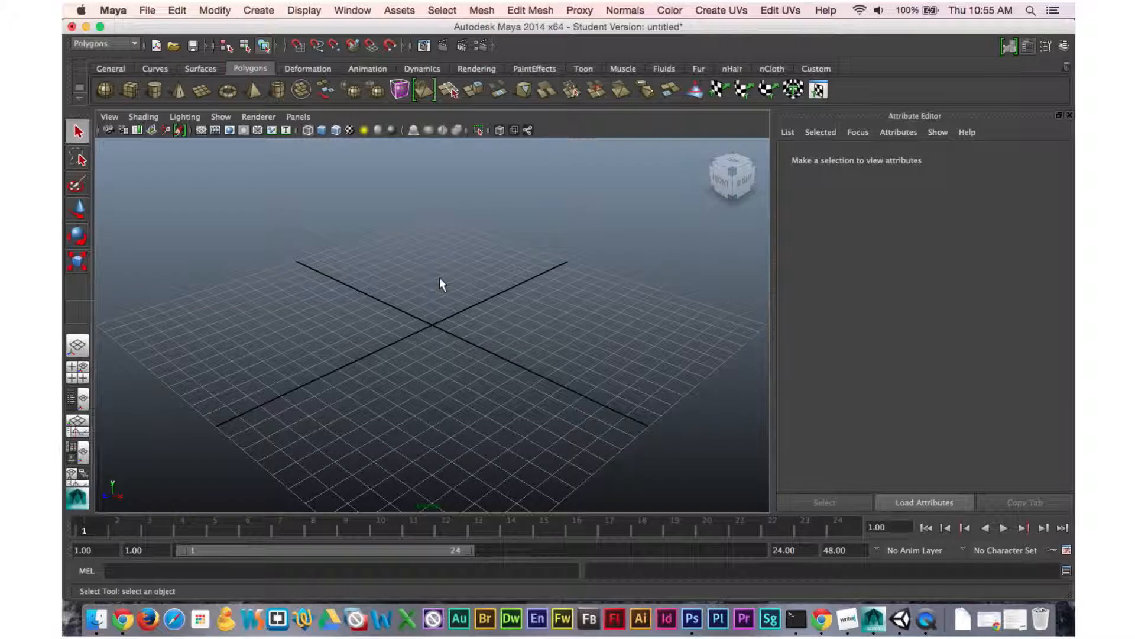
key("ctrl+Right")
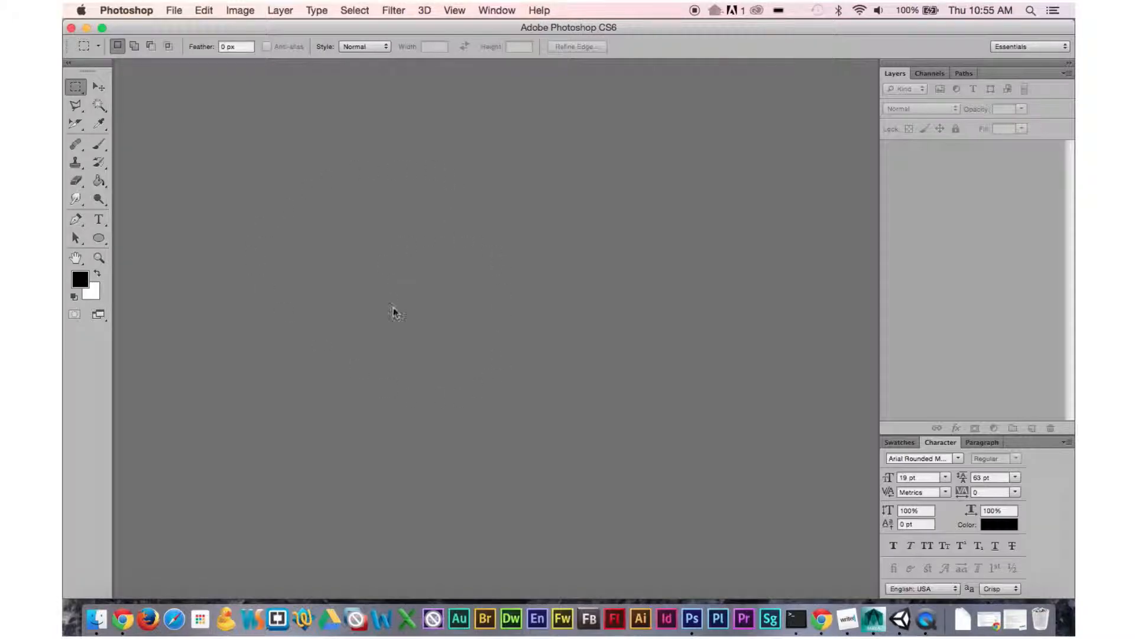
key("ctrl+Left")
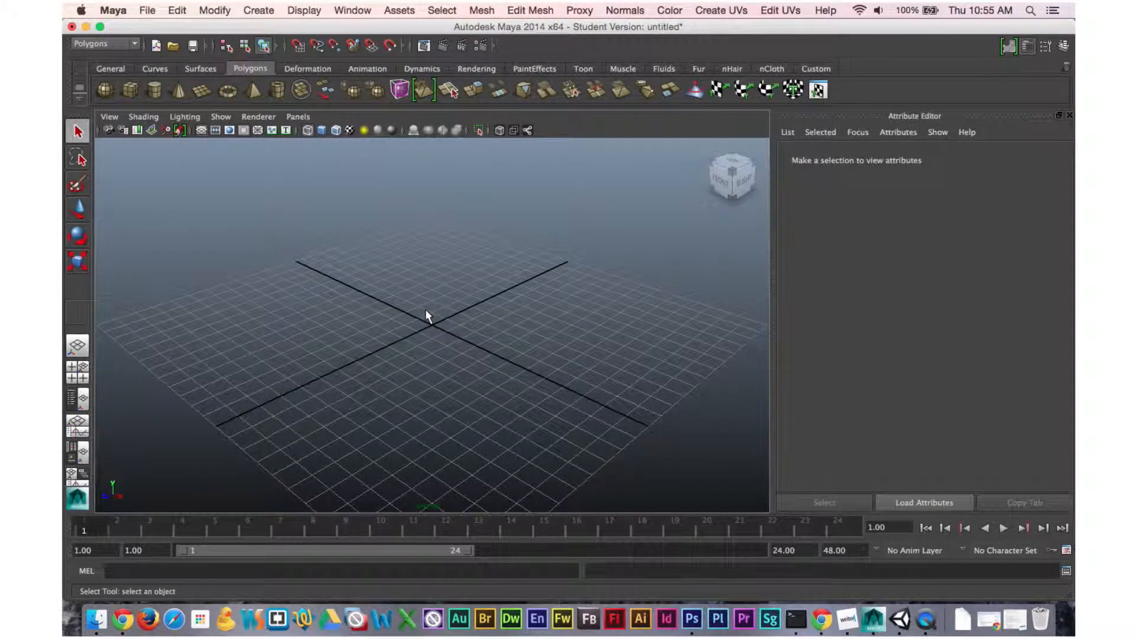
key("ctrl+Right")
key("ctrl+Right")
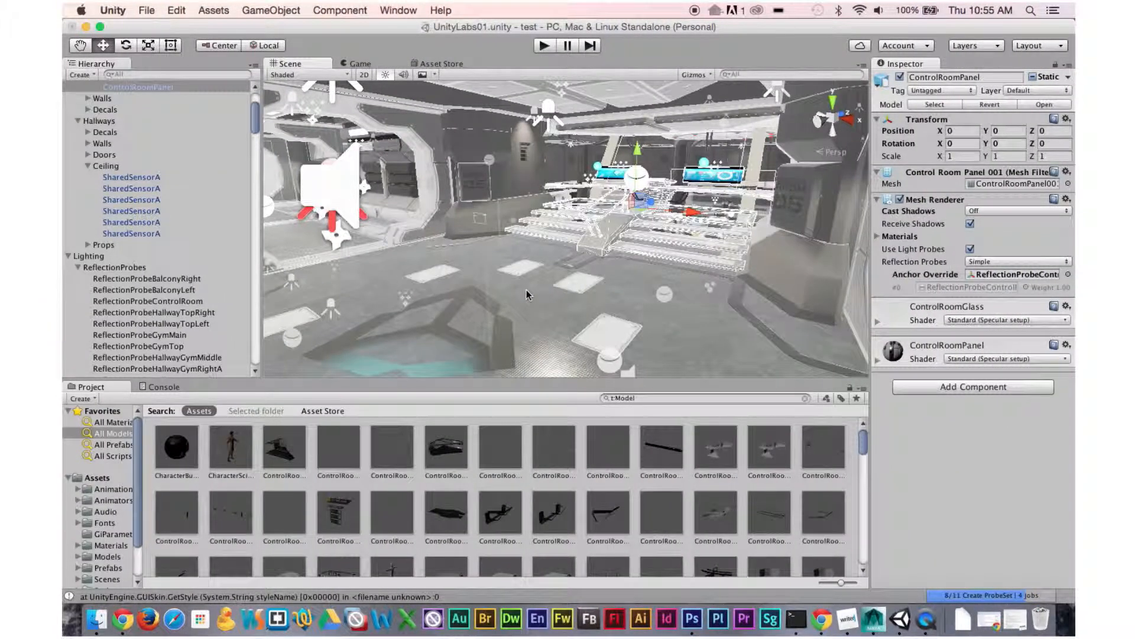
Open the Asset Store's downloads list in Unity, review the downloaded packages, and return to the Scene view.
left_click(432, 64)
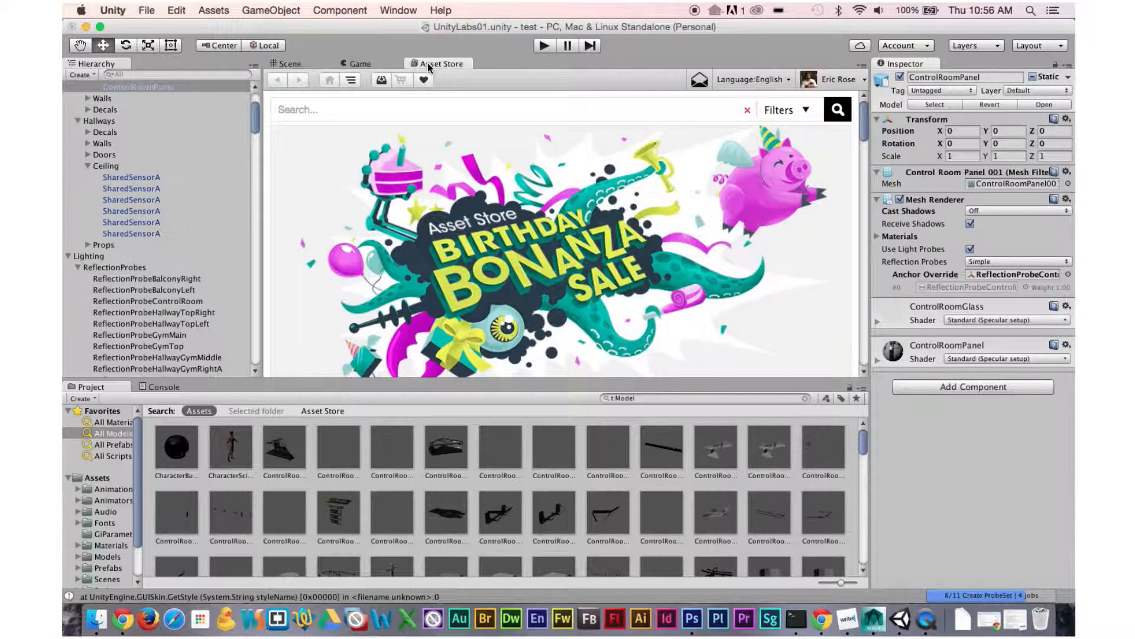
left_click(381, 79)
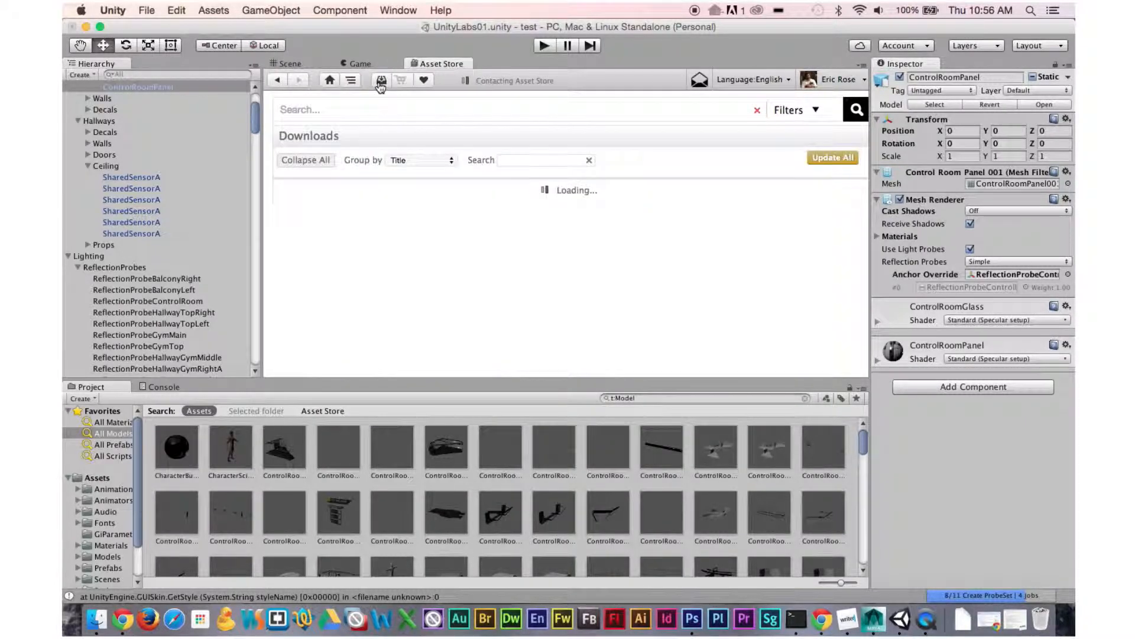
scroll(379, 289, "down", 1)
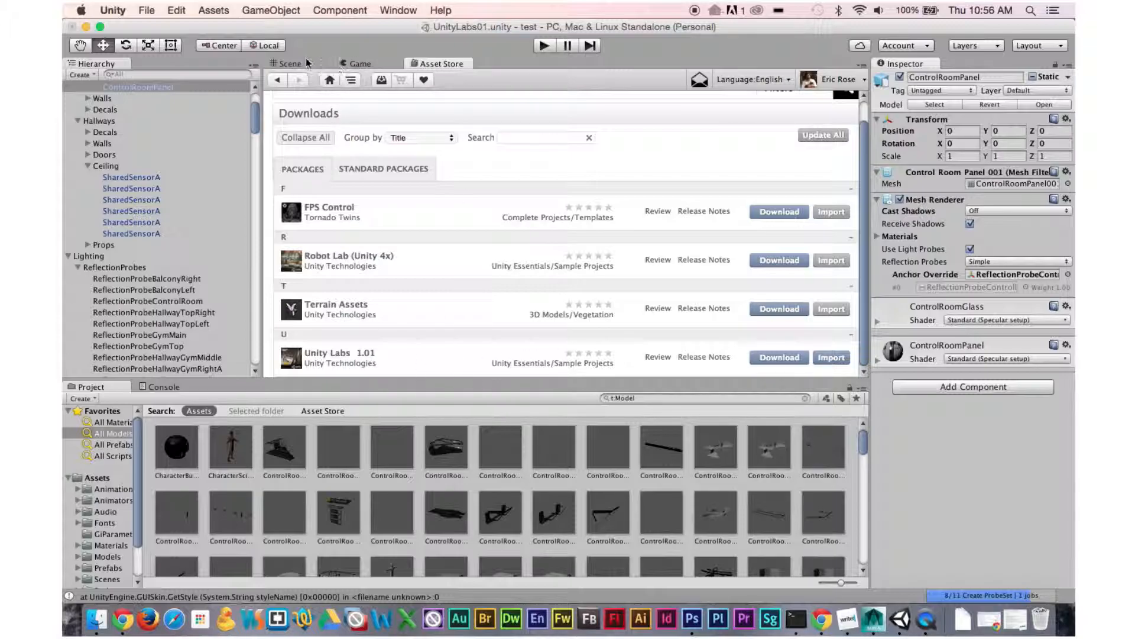
left_click(290, 64)
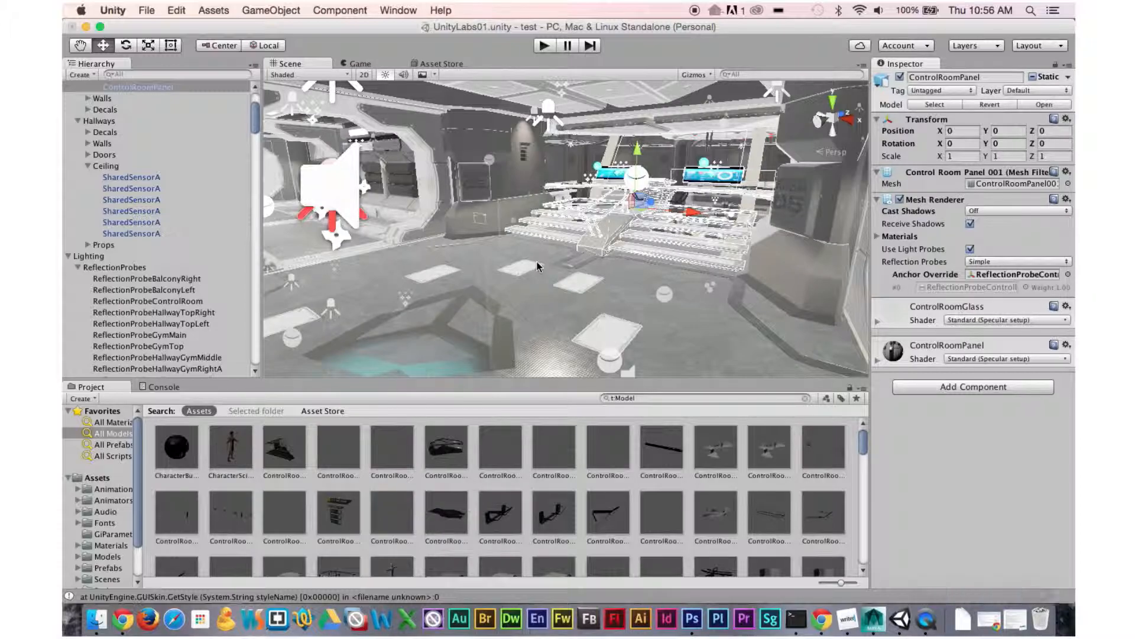
Switch to Maya and draw a tall polygon cube interactively on the grid.
key("super+Tab")
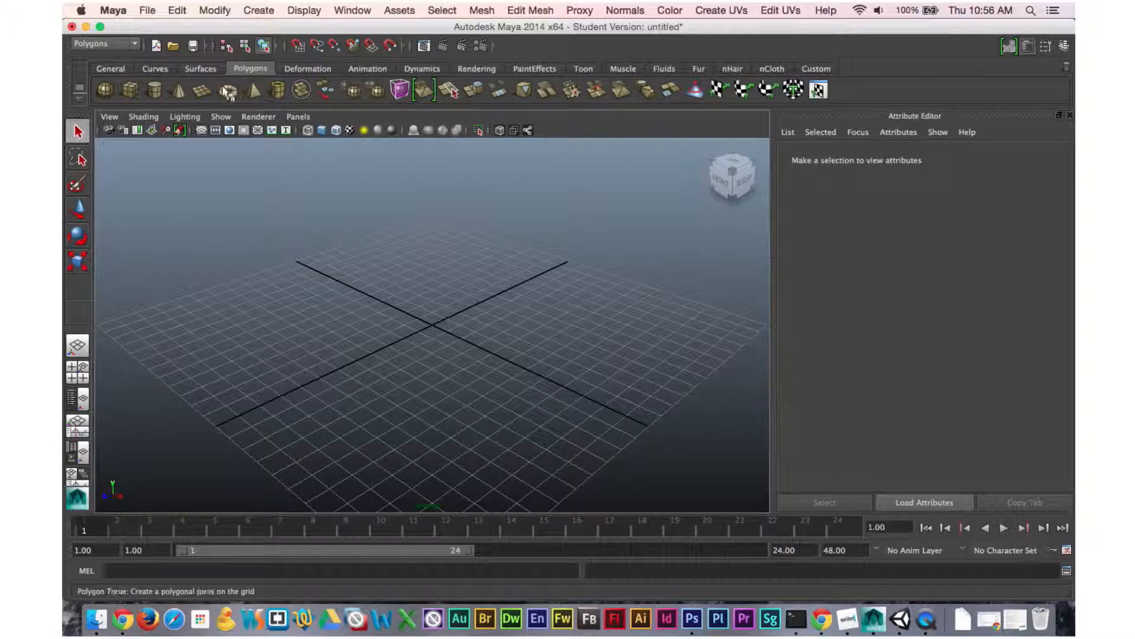
left_click(129, 90)
left_click_drag(407, 323, 441, 221)
left_click_drag(420, 325, 499, 285, "alt")
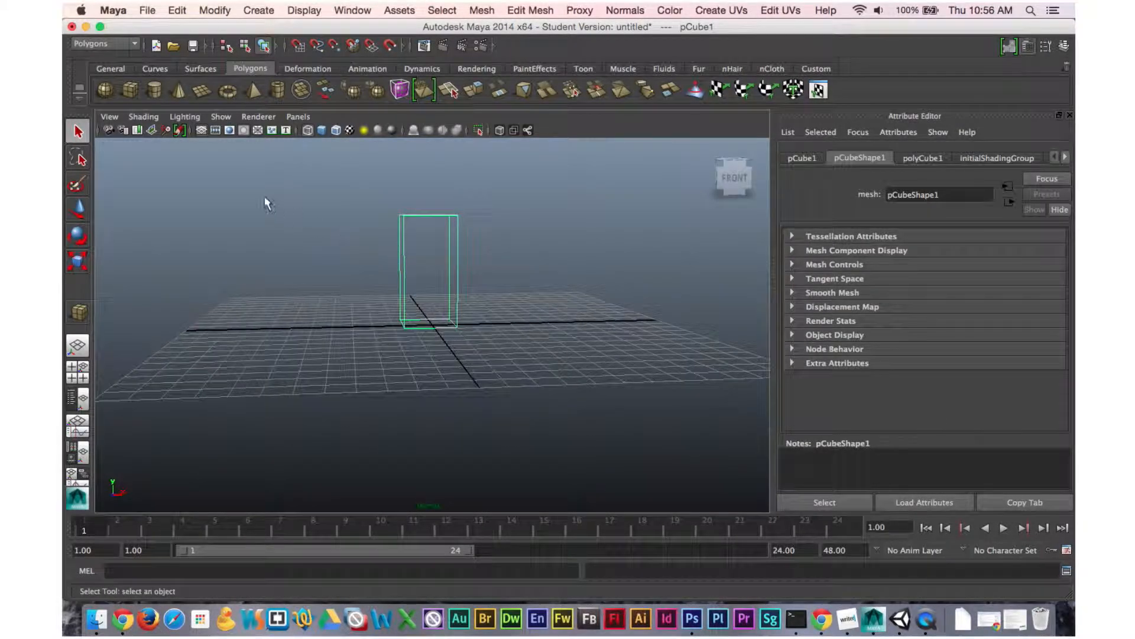
Move the cube upward with the Move tool so it sits above the grid.
left_click(79, 133)
key("w")
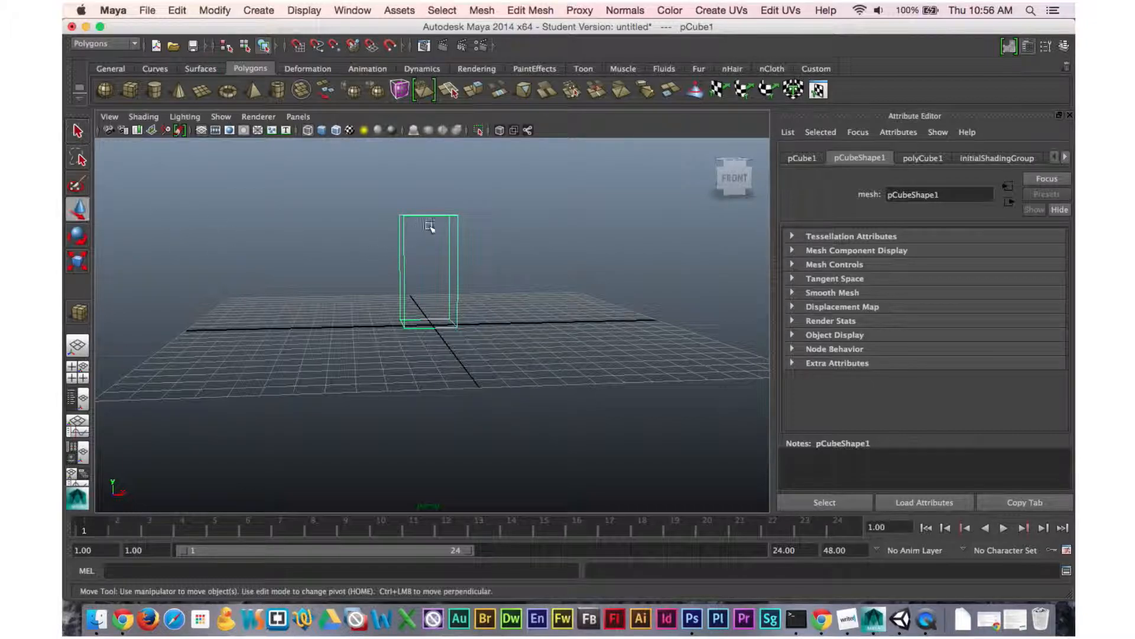
left_click_drag(428, 226, 431, 197)
Toggle the viewport display through wireframe, shaded and textured modes, ending in shaded display.
key("4")
key("5")
key("6")
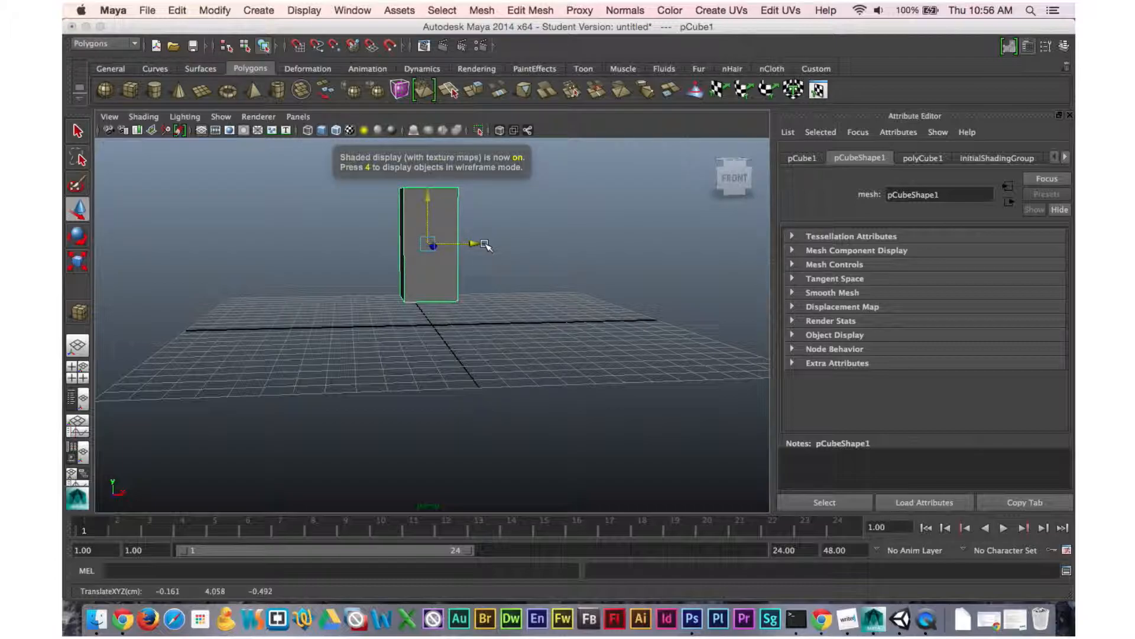
key("4")
key("5")
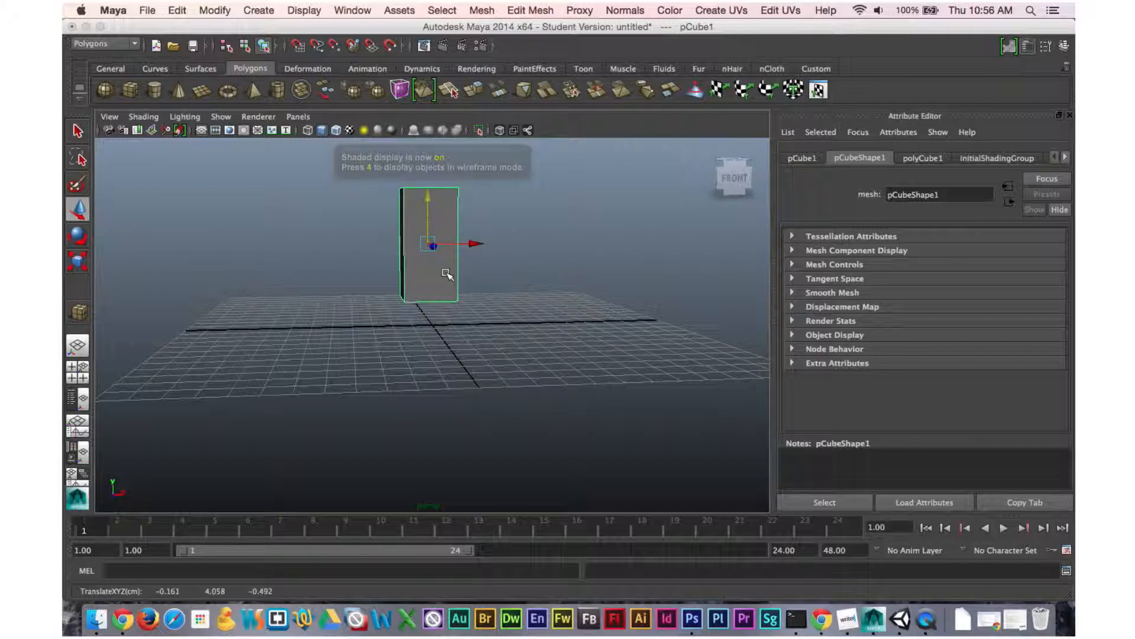
Switch the cube to face selection mode and select its left side face.
left_click_drag(421, 273, 341, 266, "alt")
right_click(437, 215)
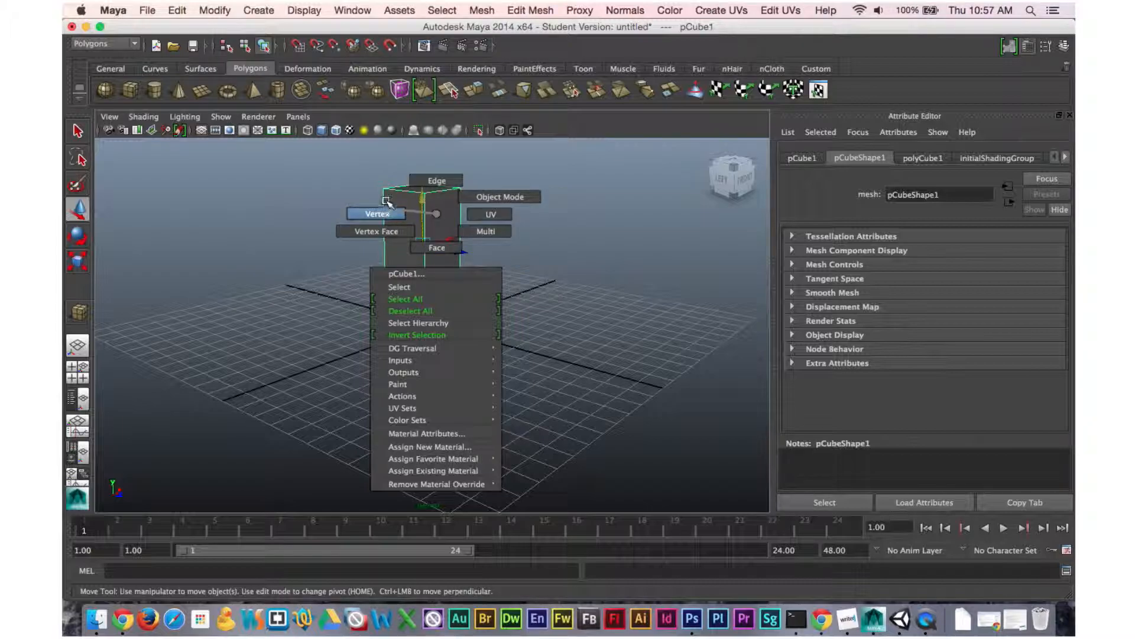
right_click_drag(436, 248, 438, 249)
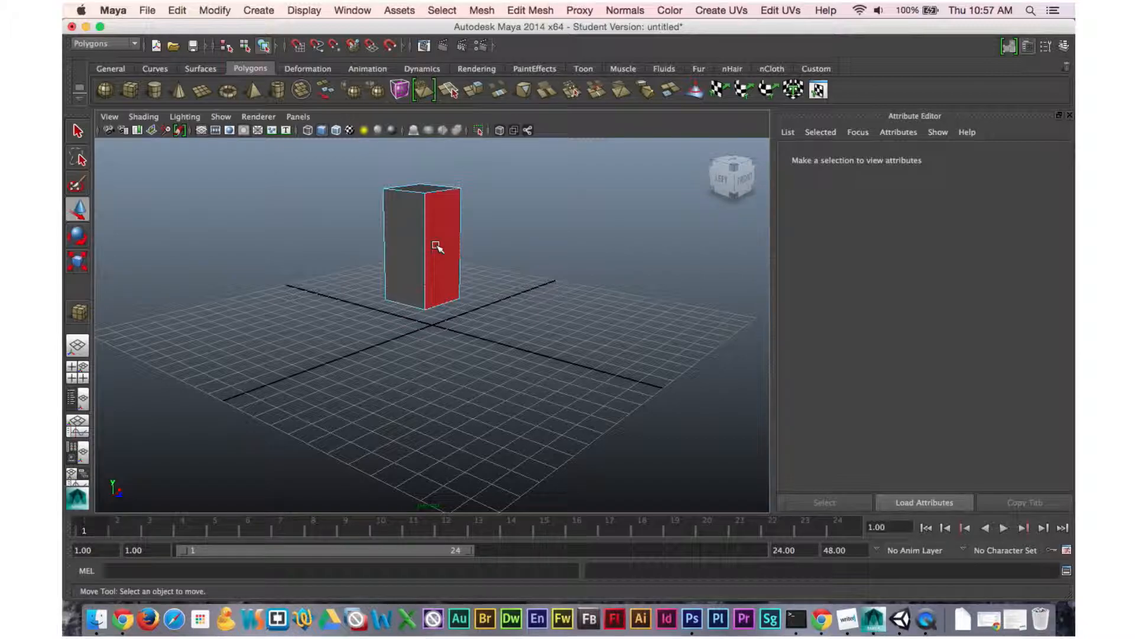
left_click(405, 232)
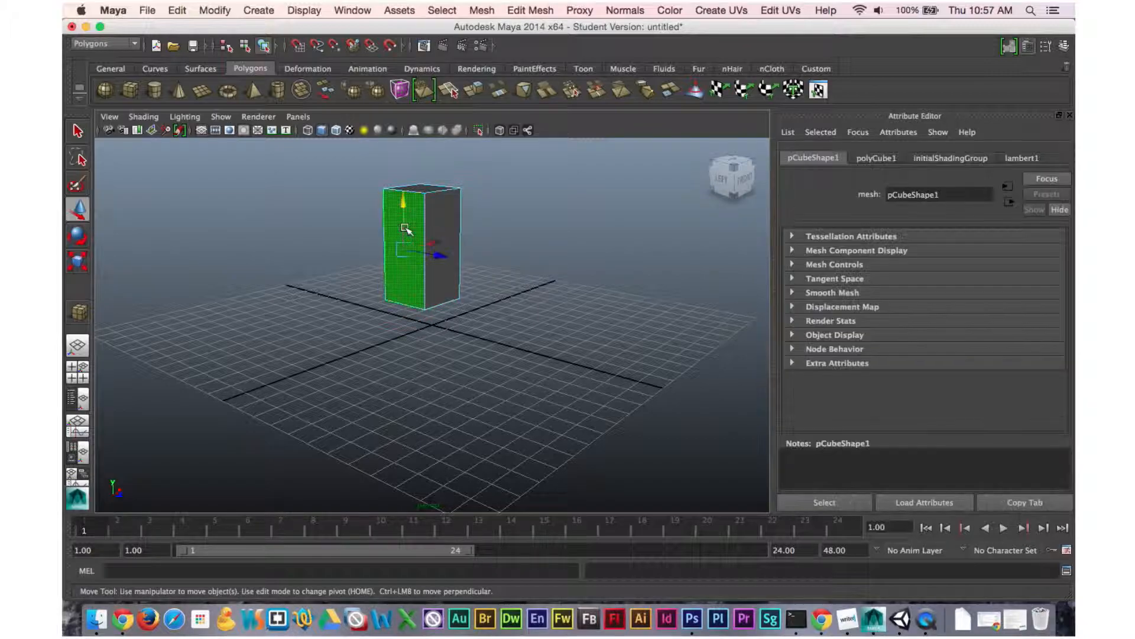
left_click_drag(513, 251, 575, 243, "alt")
left_click(466, 229, "shift")
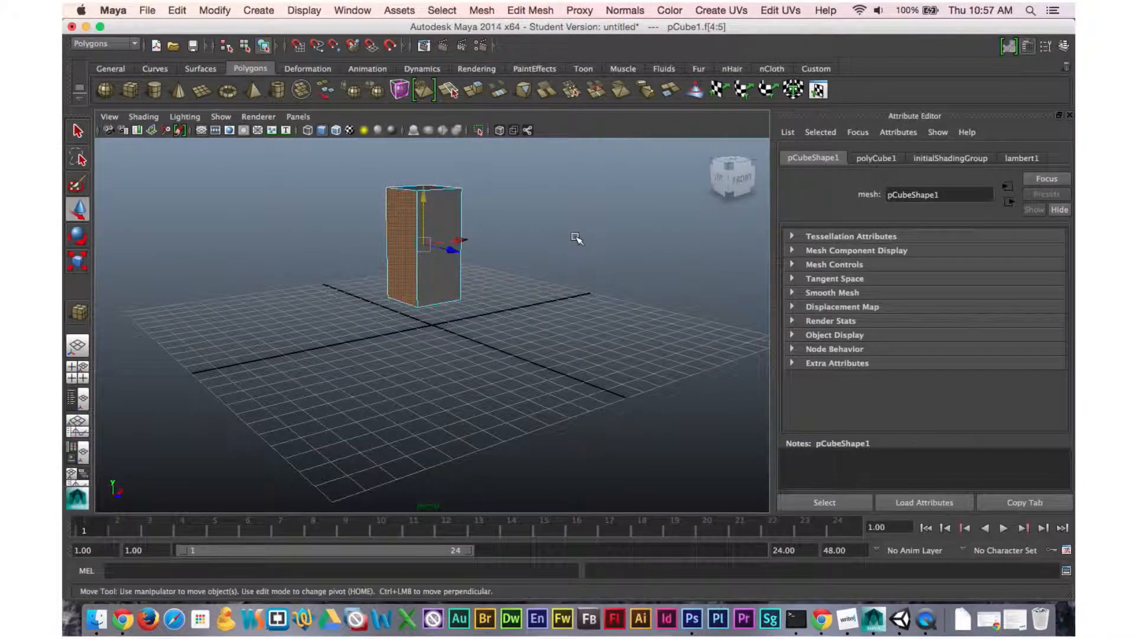
Extrude the selected side face and scale the new face inward.
left_click(539, 12)
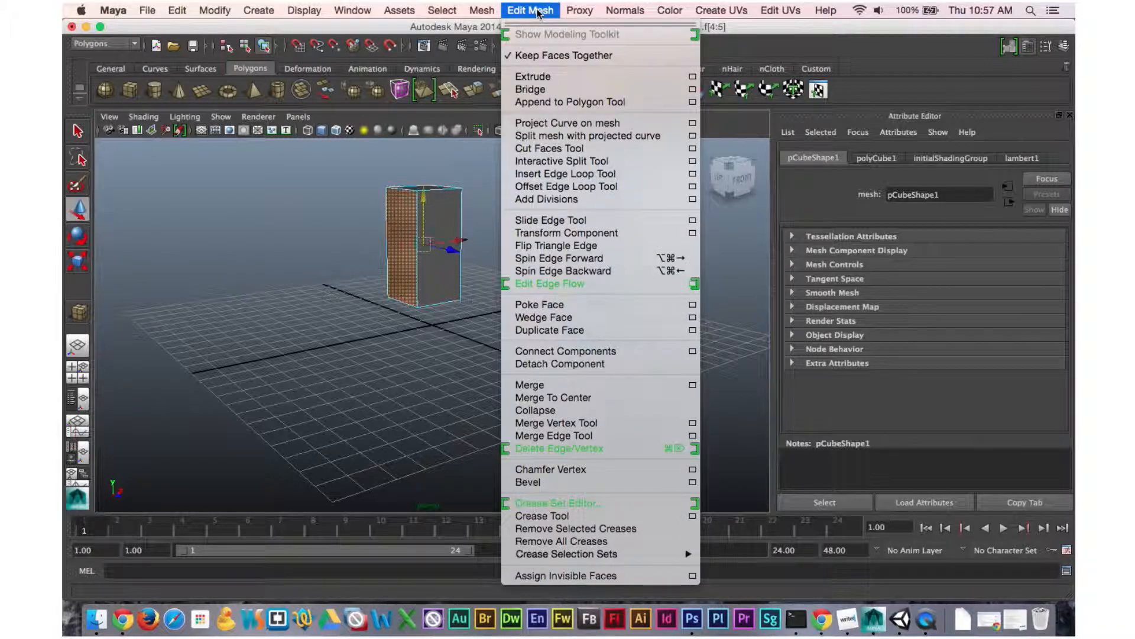
left_click(538, 79)
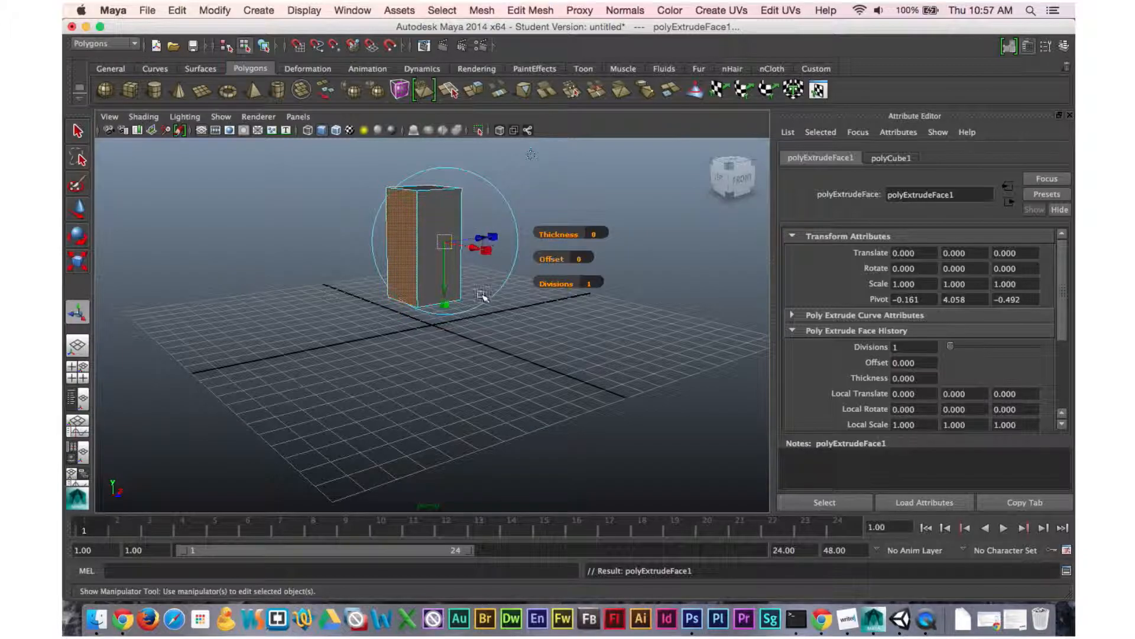
left_click_drag(445, 306, 436, 247)
left_click_drag(446, 303, 449, 269)
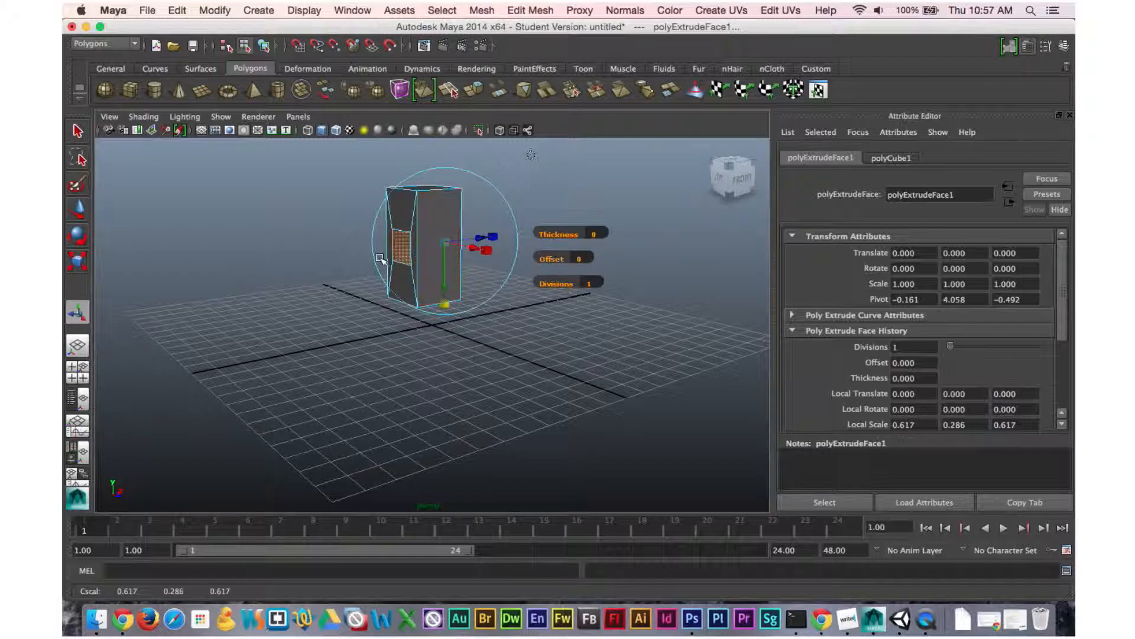
key("w")
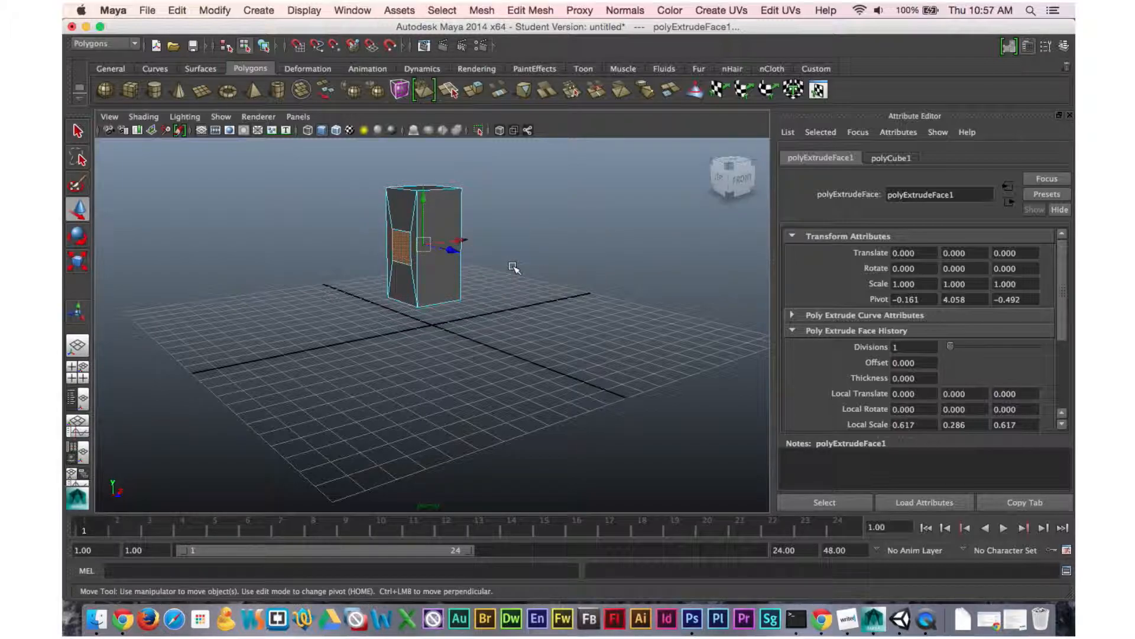
key("q")
key("e")
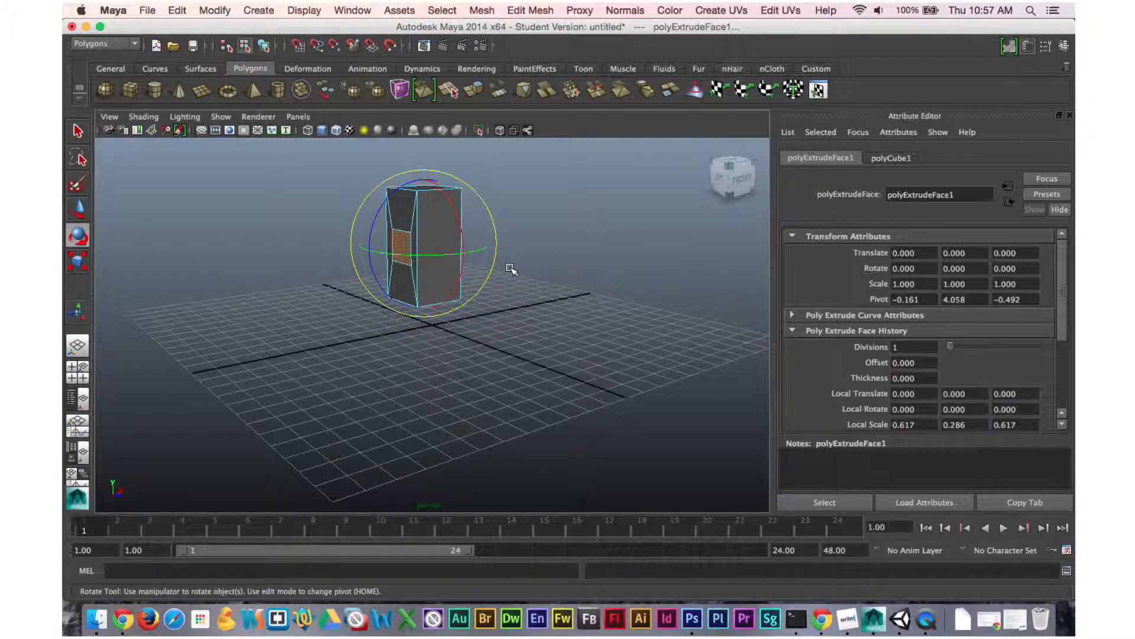
key("r")
key("w")
key("r")
key("w")
key("q")
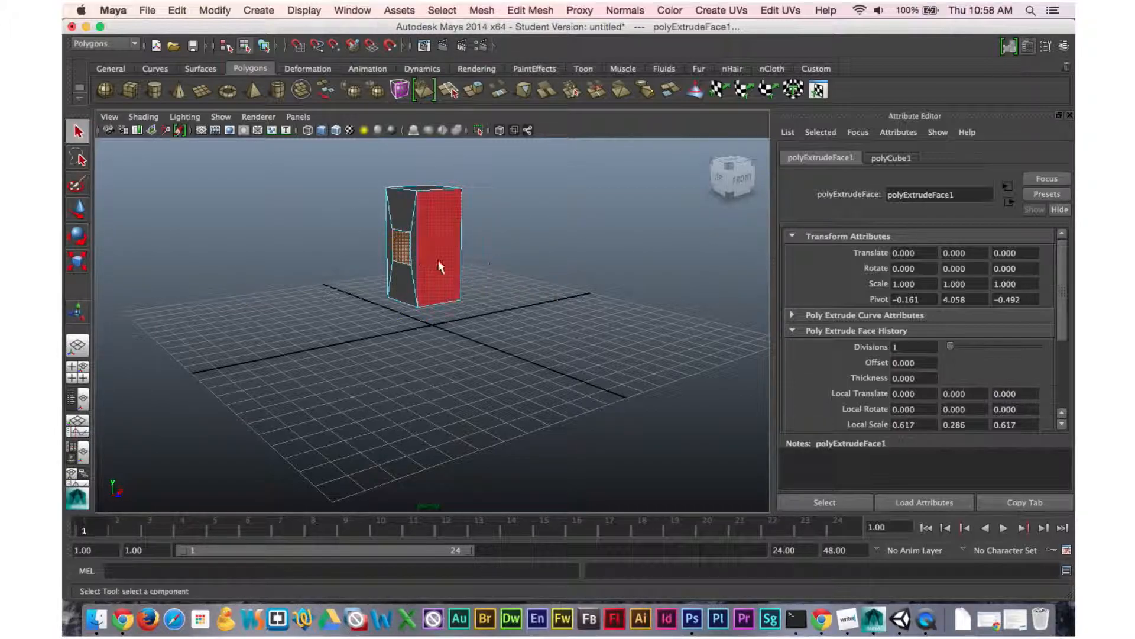
key("w")
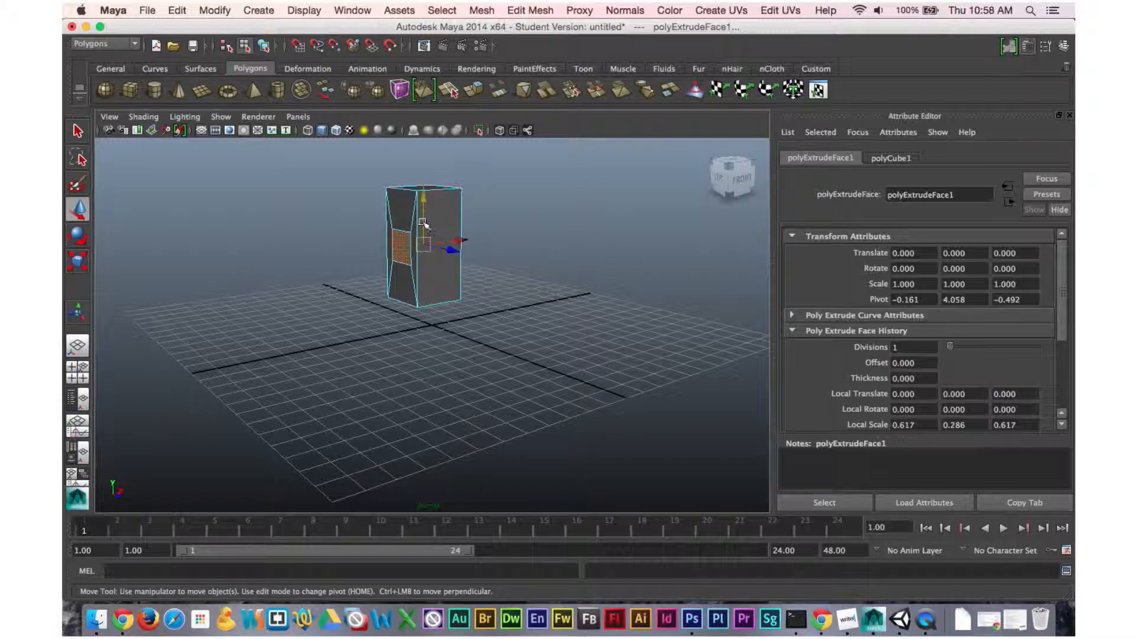
key("e")
key("r")
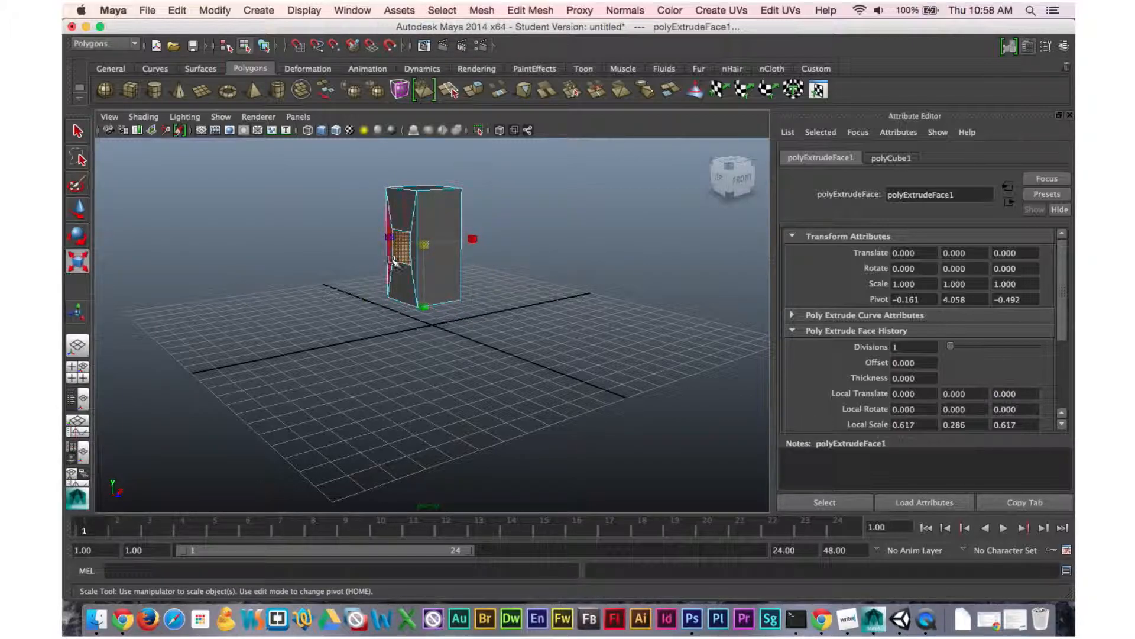
Move the extruded face up toward the top of the cube's side.
left_click_drag(412, 269, 483, 282, "alt")
key("w")
left_click_drag(423, 201, 425, 172)
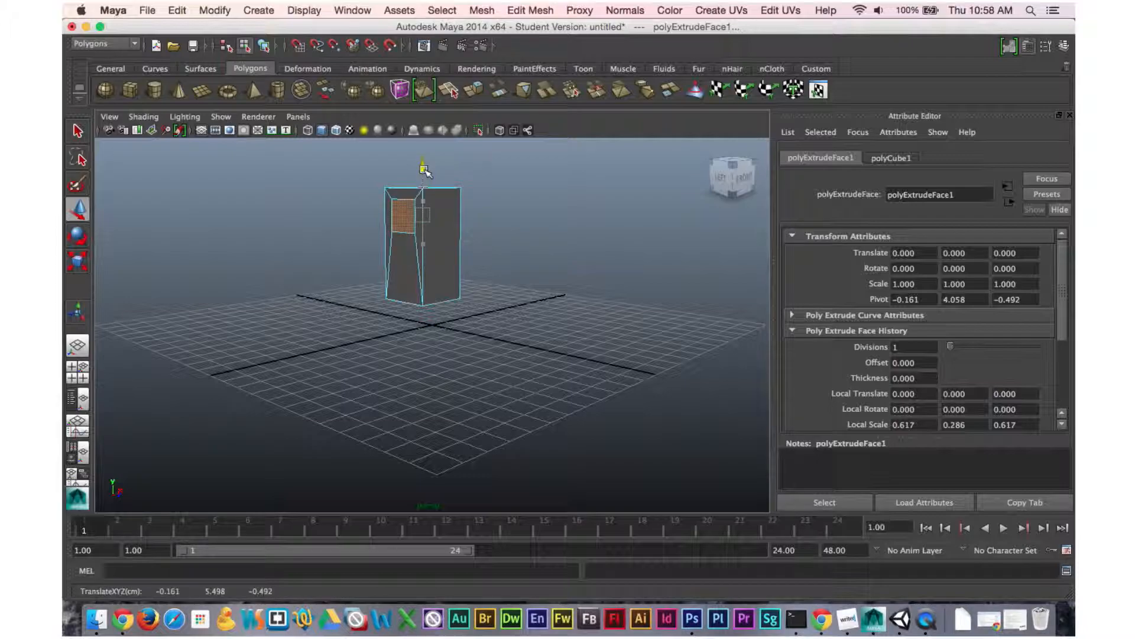
left_click_drag(469, 309, 456, 284, "alt")
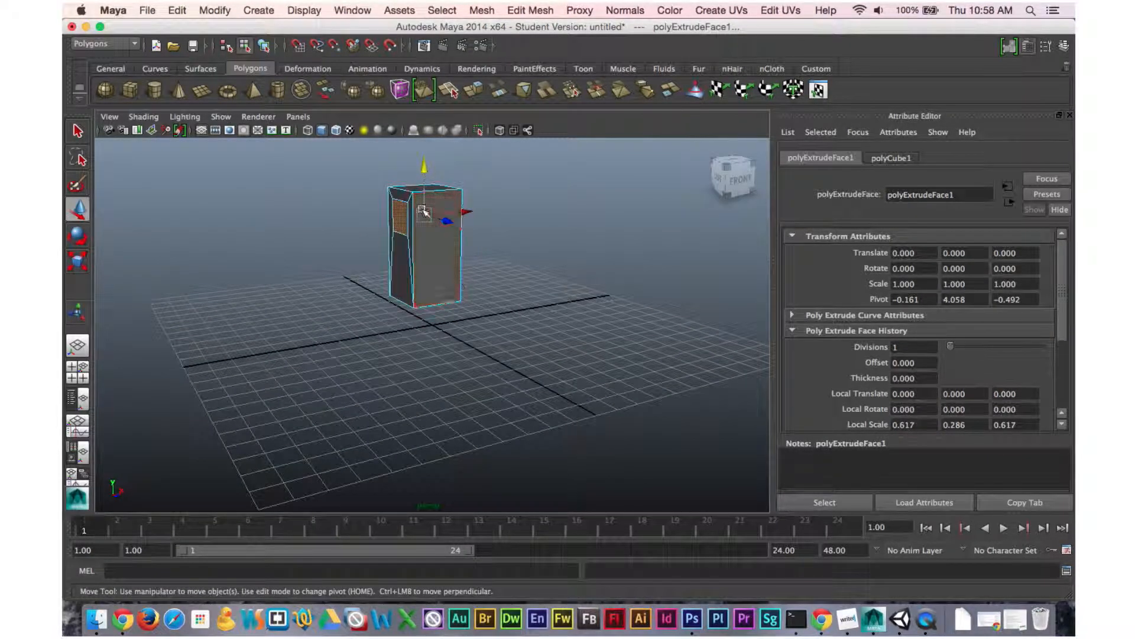
Extrude the upper side face outward into a horizontal arm about 4.3 units long.
left_click(531, 10)
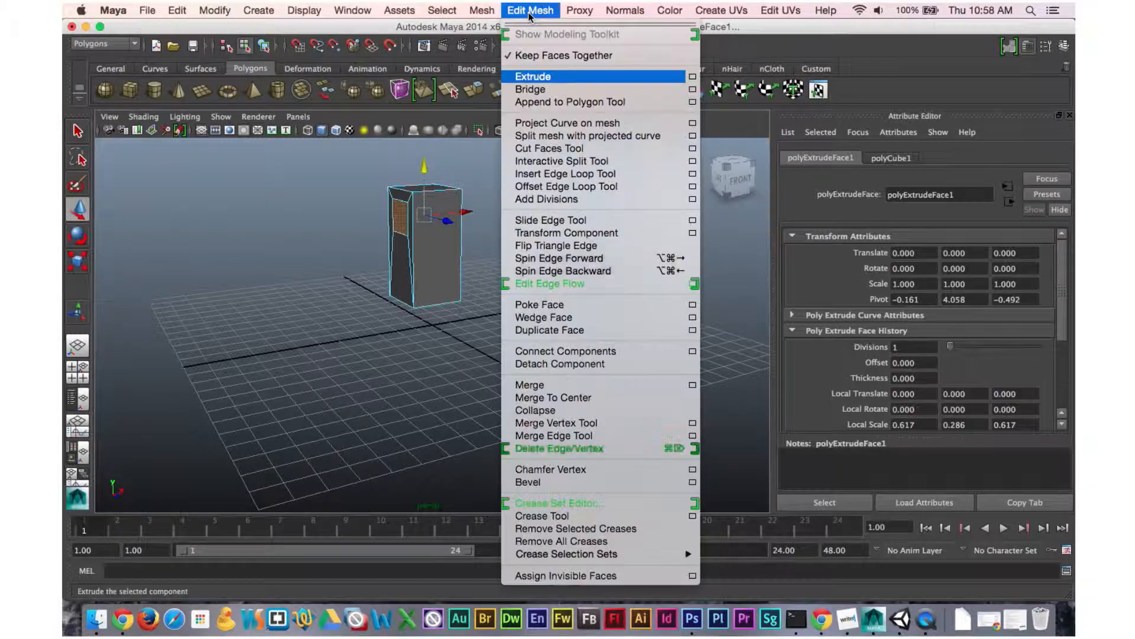
left_click(546, 78)
left_click_drag(490, 211, 558, 207)
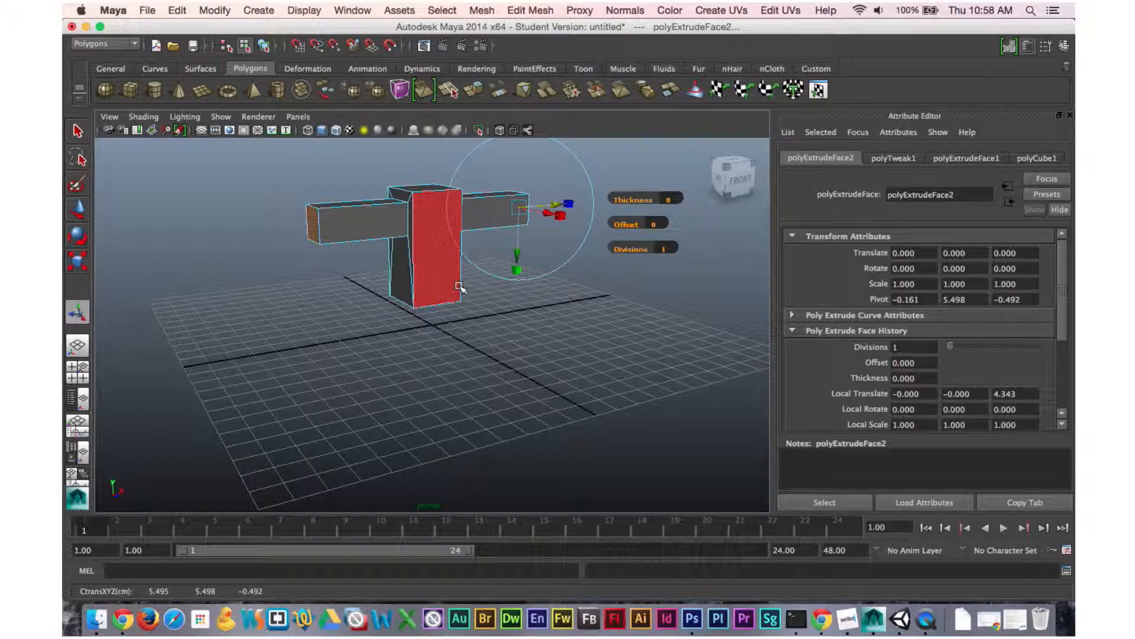
Extrude the arm's end face again, pulling out a short segment about 0.44 units.
key("ctrl+e")
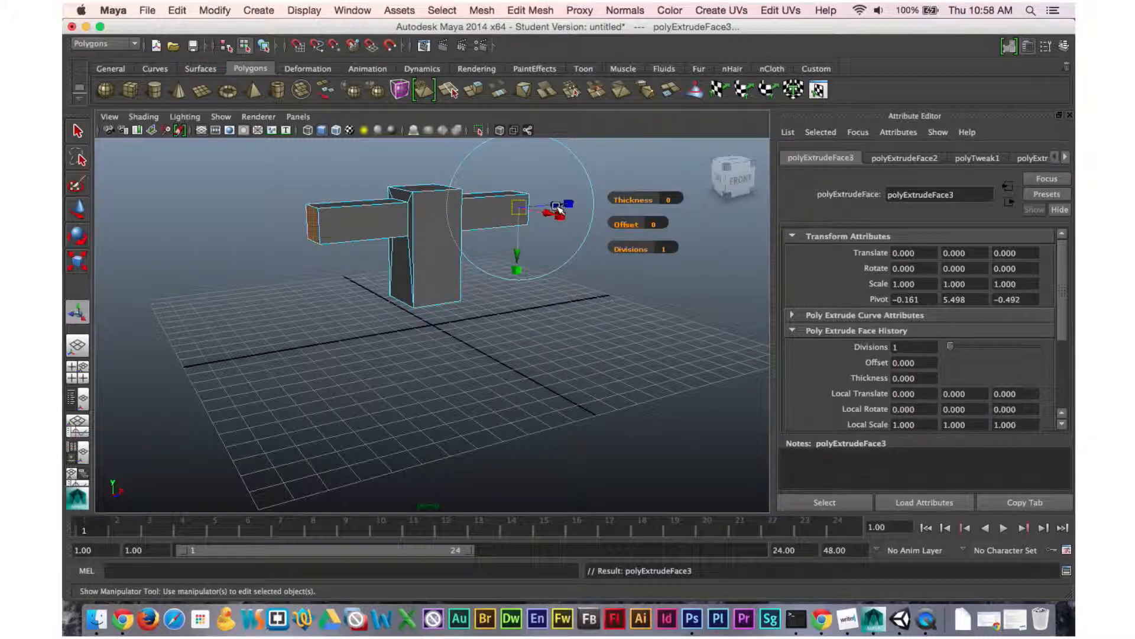
left_click_drag(558, 206, 566, 204)
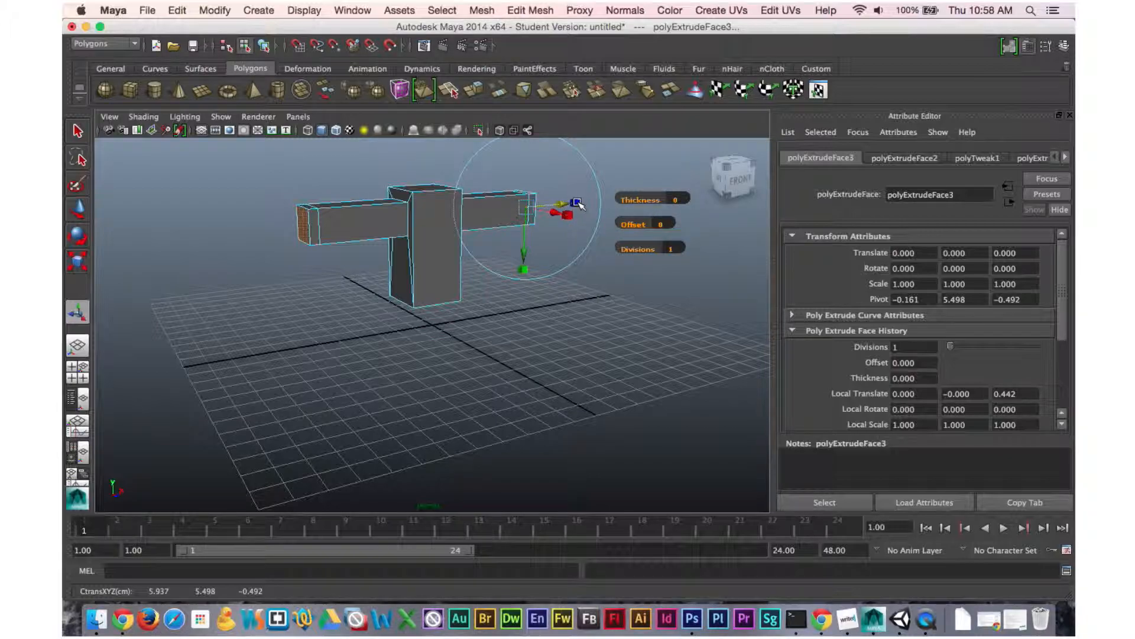
left_click(577, 203)
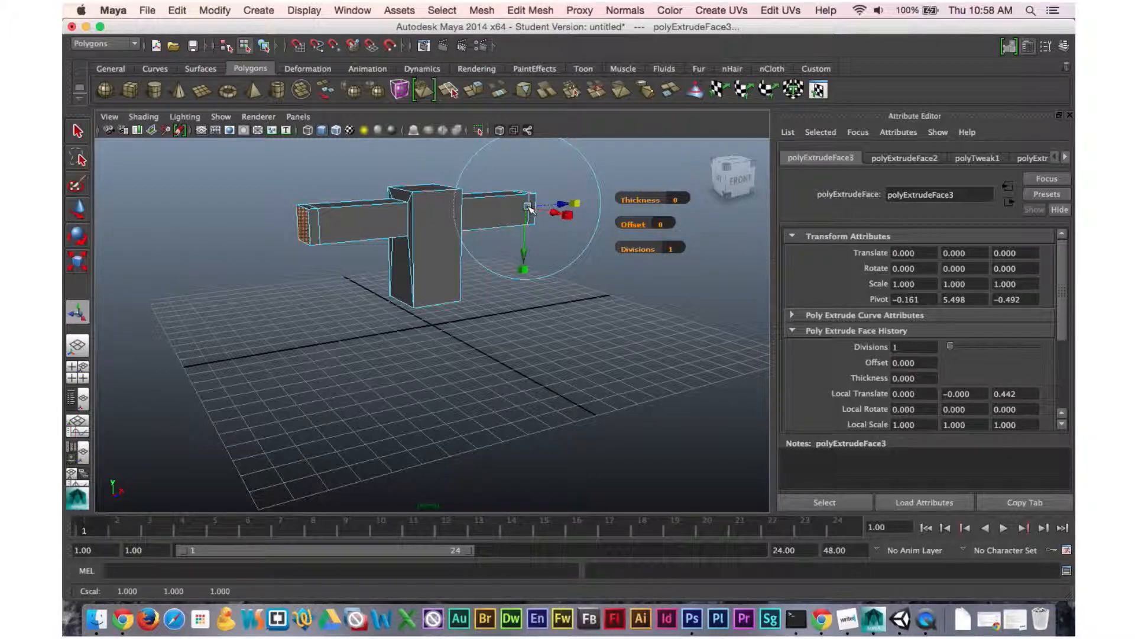
Extrude the arm's end face outward once more and shape it into a blocky end on the arm.
left_click_drag(528, 208, 548, 206)
left_click_drag(555, 211, 601, 206)
key("g")
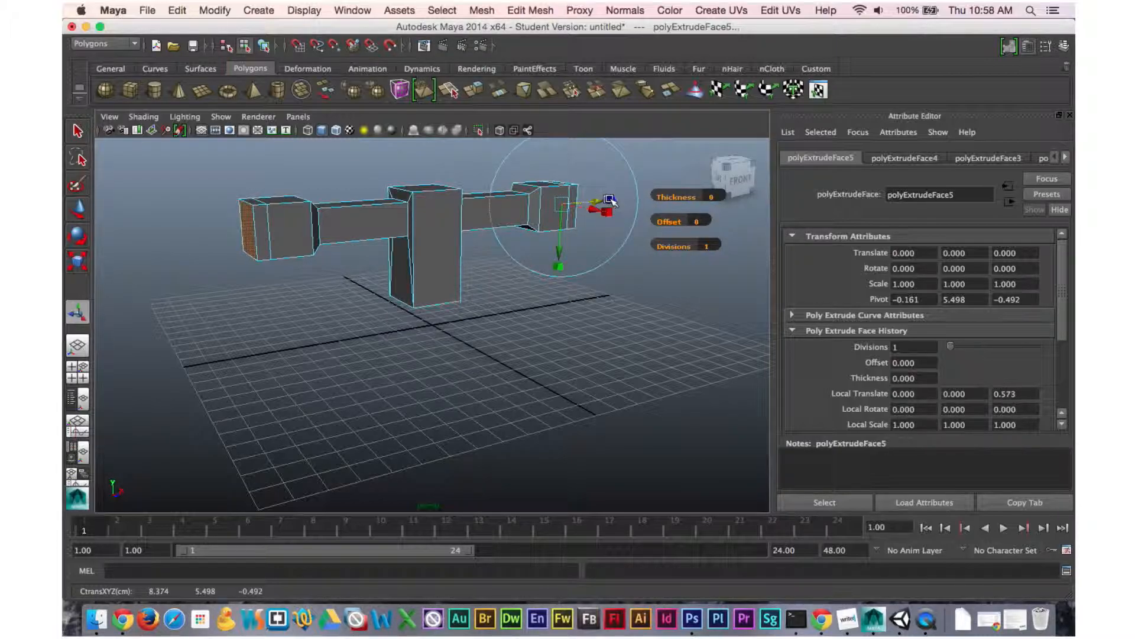
left_click(610, 201)
left_click_drag(563, 204, 451, 256)
Extrude the top face of the central block and scale the new face inward.
left_click(429, 203)
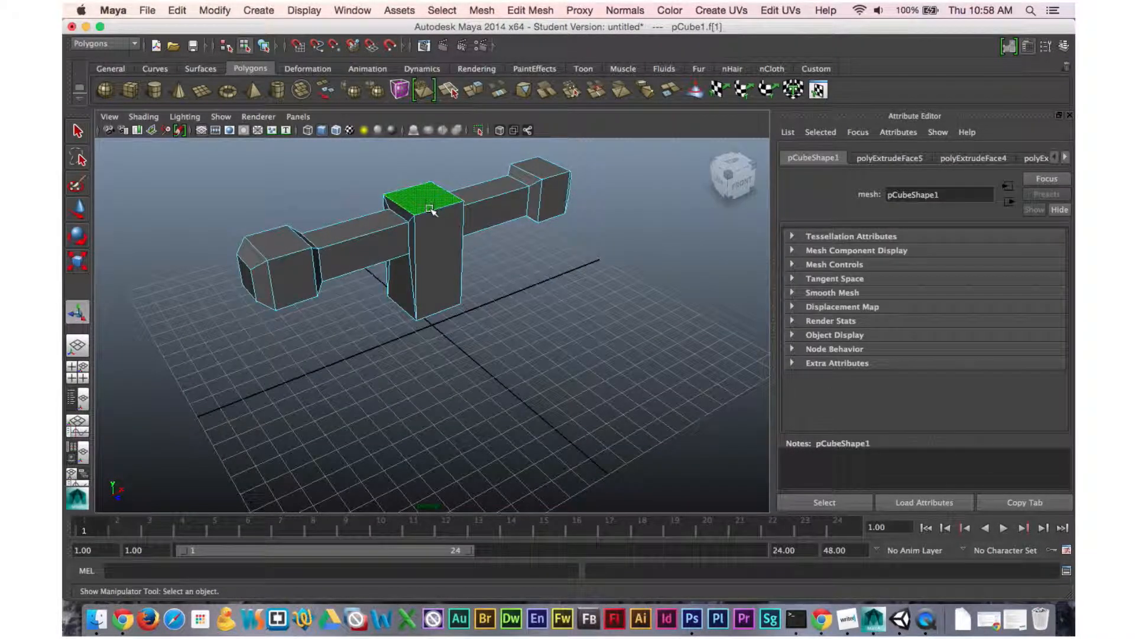
key("ctrl+e")
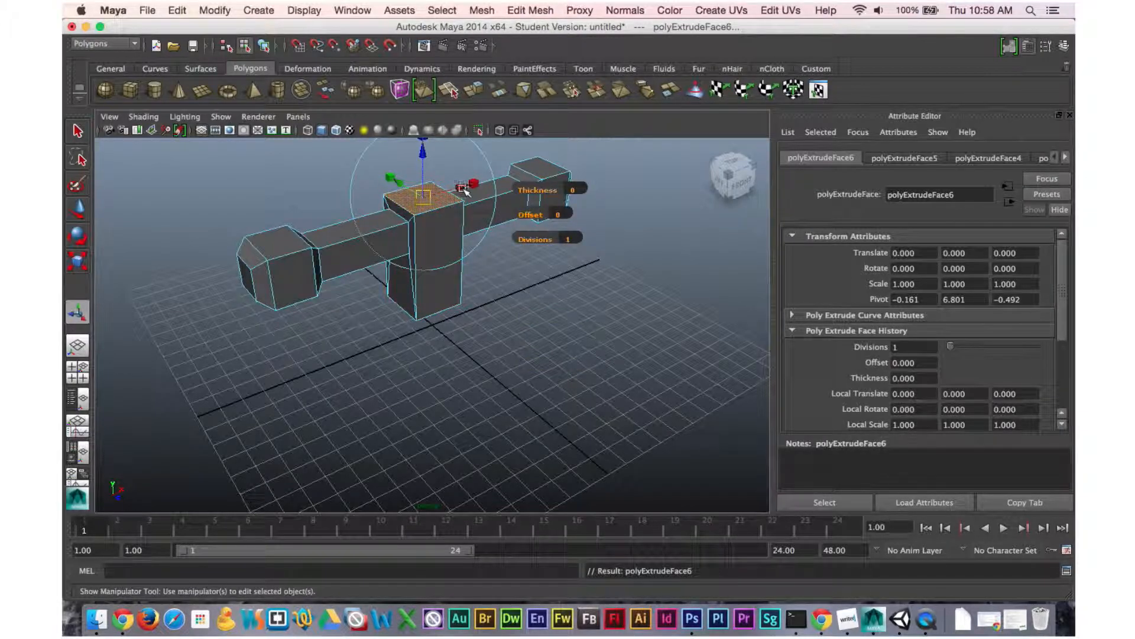
left_click_drag(430, 197, 403, 201)
Extrude the top face again and pull it upward to form a short neck.
key("ctrl+e")
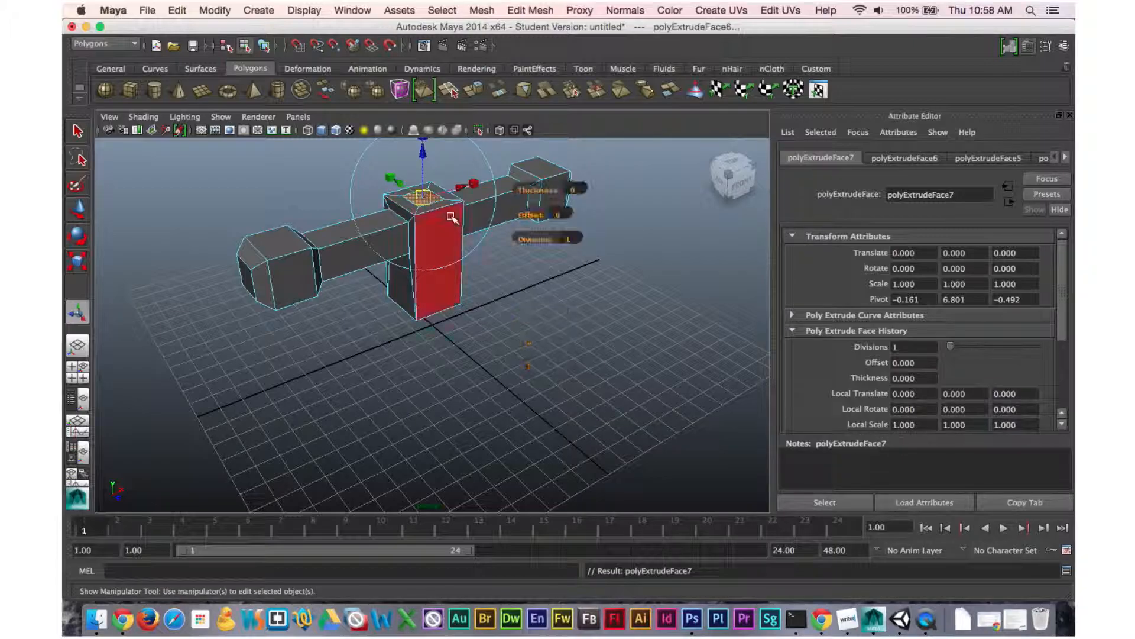
left_click_drag(424, 155, 424, 129)
middle_click_drag(491, 256, 514, 311, "alt")
Extrude the neck's top face, scale it outward, and extrude it upward into a head block about 2.27 units tall.
key("ctrl+e")
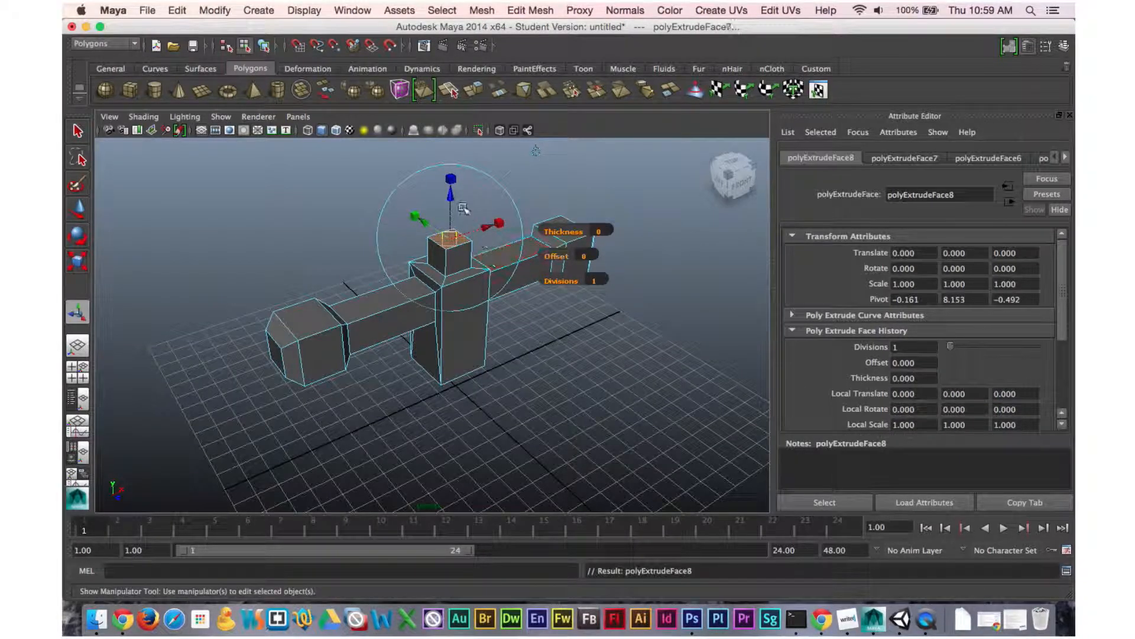
left_click(501, 222)
left_click_drag(450, 238, 451, 141)
key("ctrl+e")
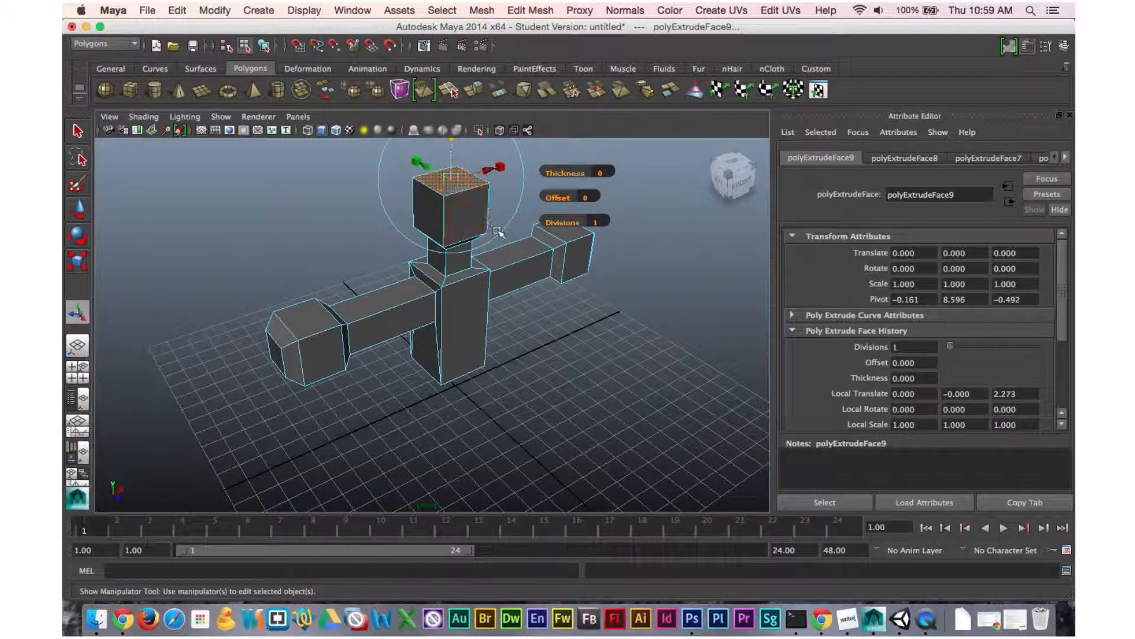
middle_click_drag(515, 216, 523, 256, "alt")
Extrude the head's top face and scale it inward to taper the top of the head.
key("ctrl+e")
left_click_drag(464, 196, 453, 220)
Extrude the central block's bottom face, scale it inward, and move it slightly downward.
left_click_drag(584, 367, 463, 375, "alt")
left_click(456, 362)
left_click(457, 362)
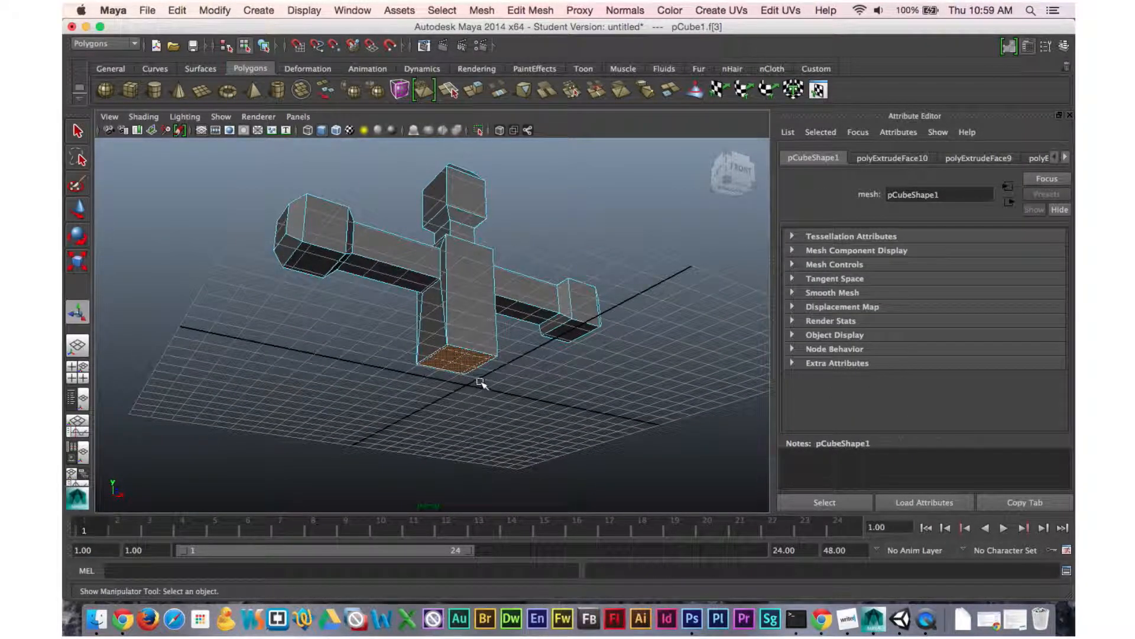
key("ctrl+e")
left_click_drag(507, 370, 480, 377)
key("w")
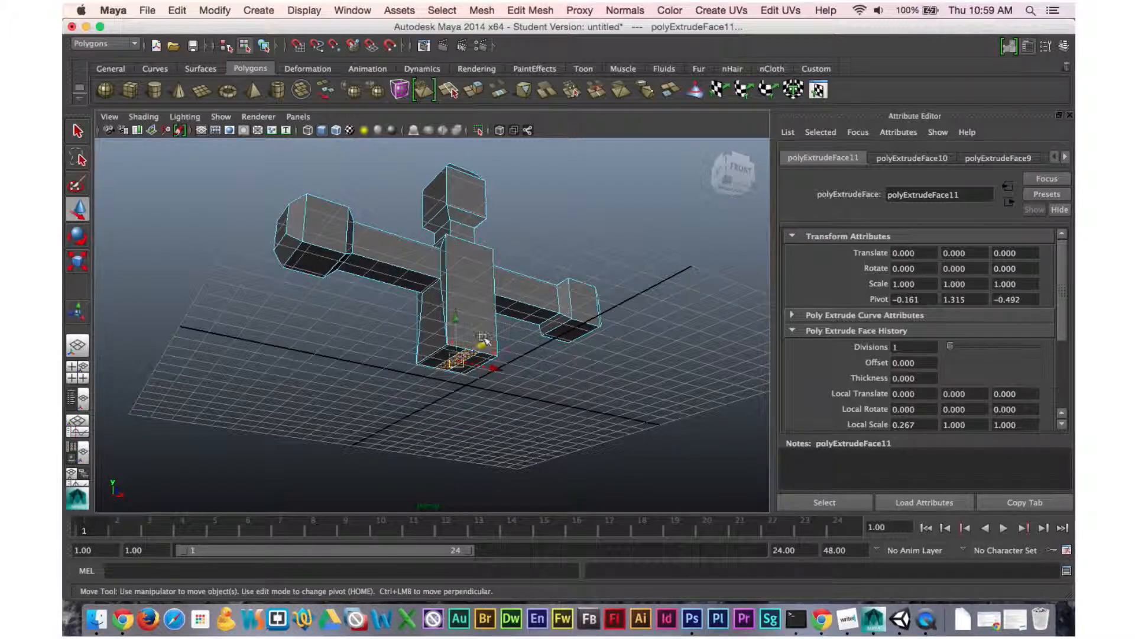
left_click_drag(456, 321, 458, 349)
left_click(458, 417)
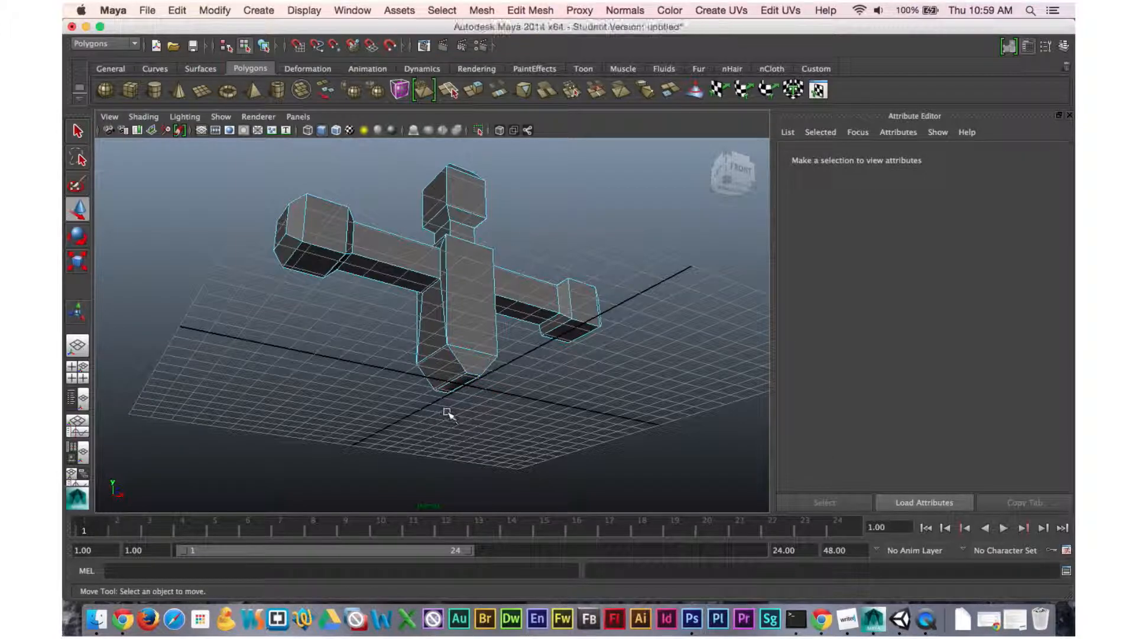
Select the two angled faces under the body and extrude them outward into legs about 6.16 units long.
left_click(439, 367)
left_click_drag(519, 395, 614, 488, "alt")
left_click(413, 400)
key("ctrl+e")
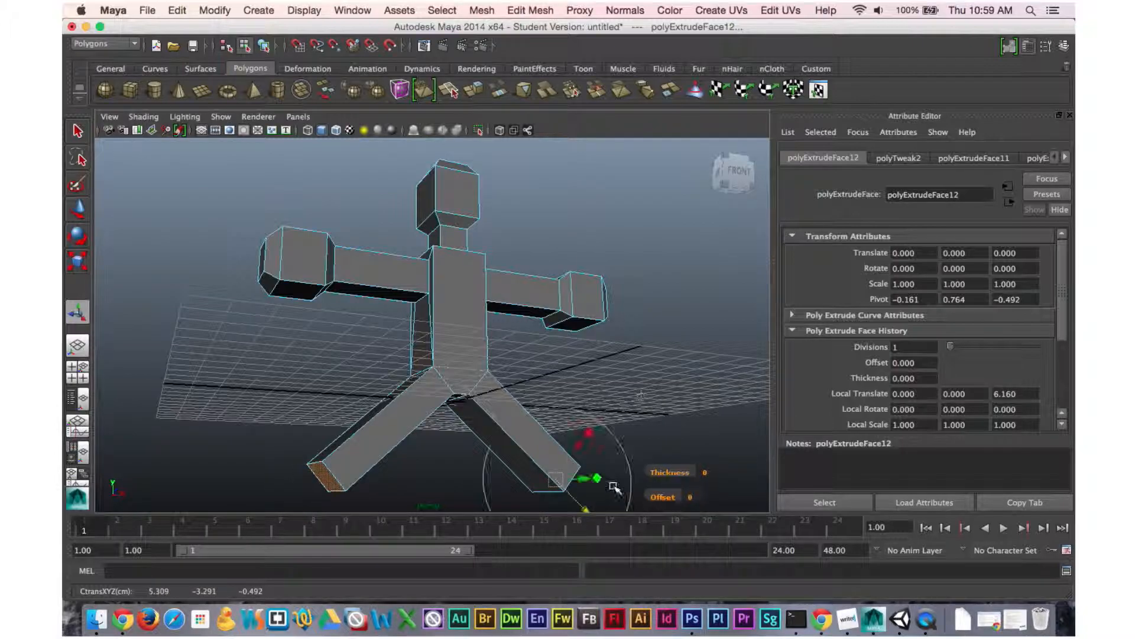
left_click_drag(644, 407, 635, 438, "alt")
left_click_drag(532, 390, 510, 380, "alt")
right_click_drag(469, 336, 536, 316)
left_click(478, 352)
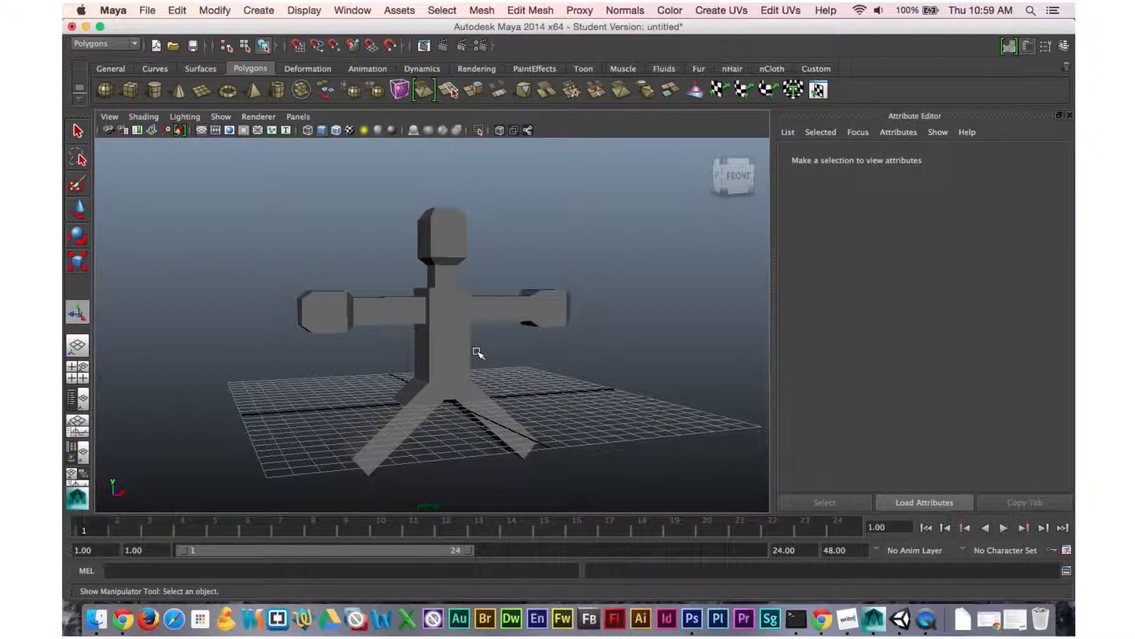
Select the whole mesh and apply Smooth to it.
left_click(460, 352)
left_click(499, 260)
mouse_move(480, 313)
left_mouse_down("alt")
mouse_move(483, 325)
mouse_move(558, 317)
mouse_move(470, 324)
left_mouse_up("alt")
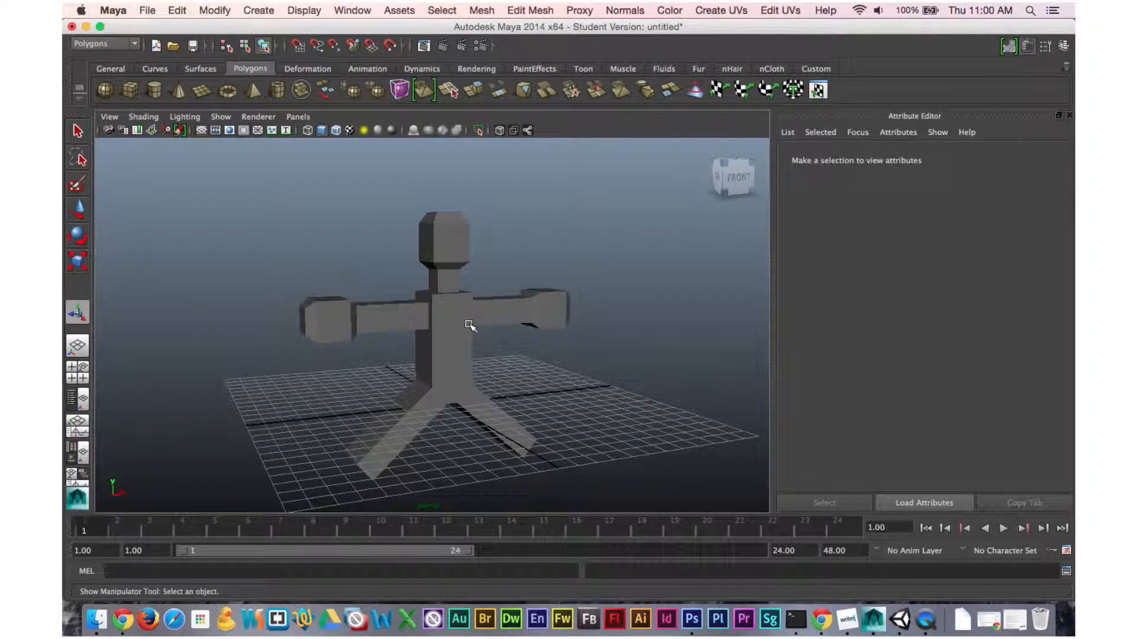
left_click(465, 315)
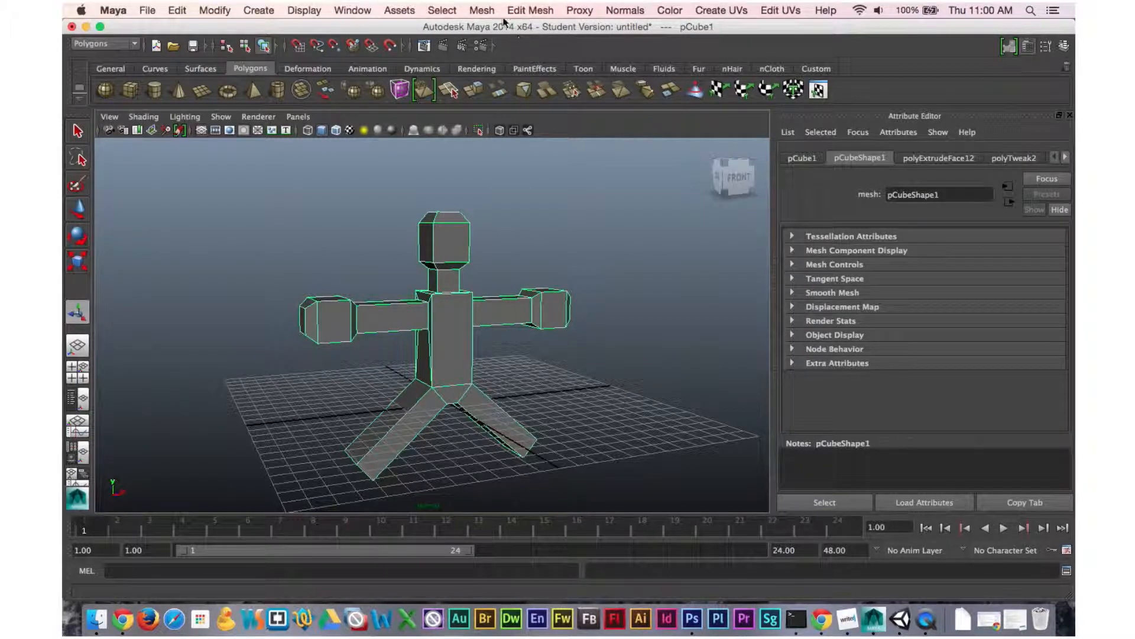
left_click(482, 10)
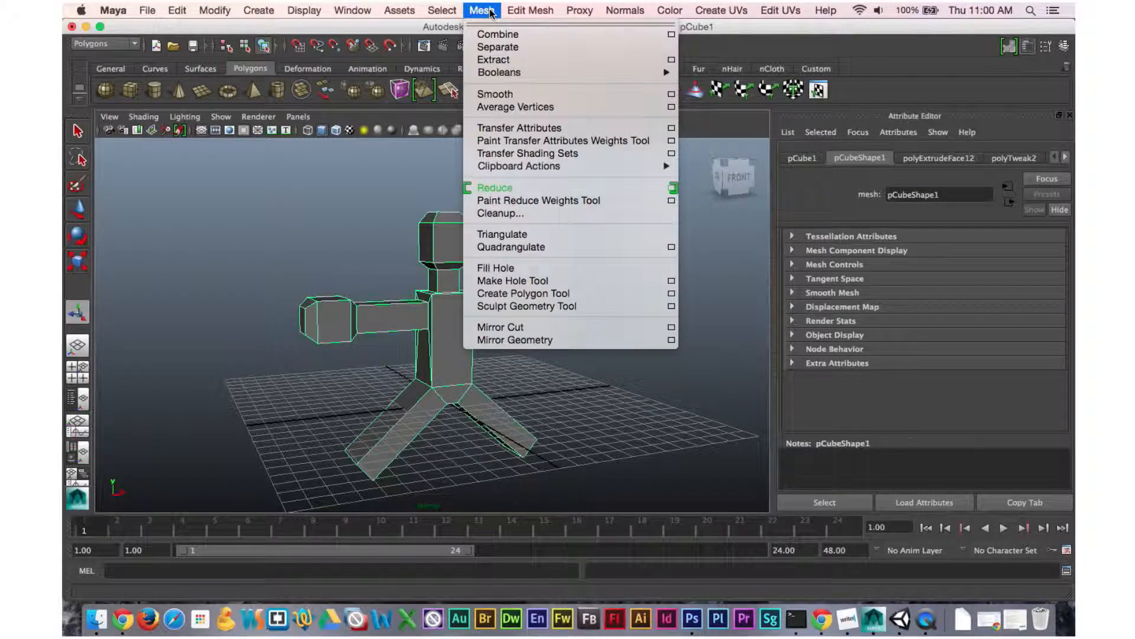
left_click(506, 93)
mouse_move(528, 323)
left_mouse_down("alt")
mouse_move(551, 334)
mouse_move(601, 322)
mouse_move(533, 322)
left_mouse_up("alt")
key("g")
key("g")
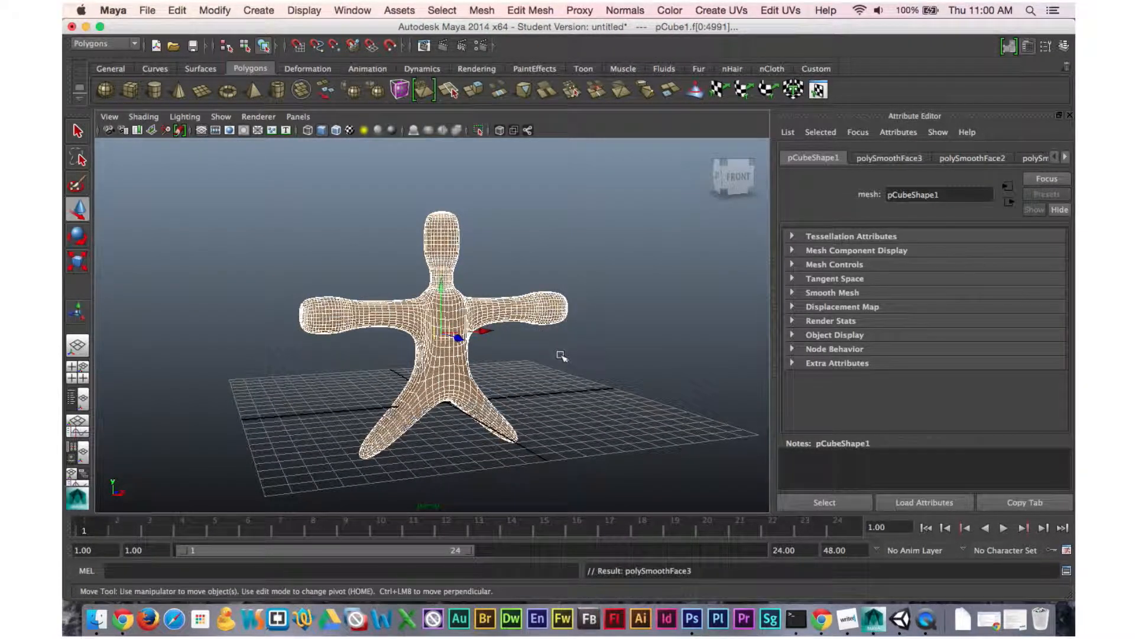
key("z")
key("z")
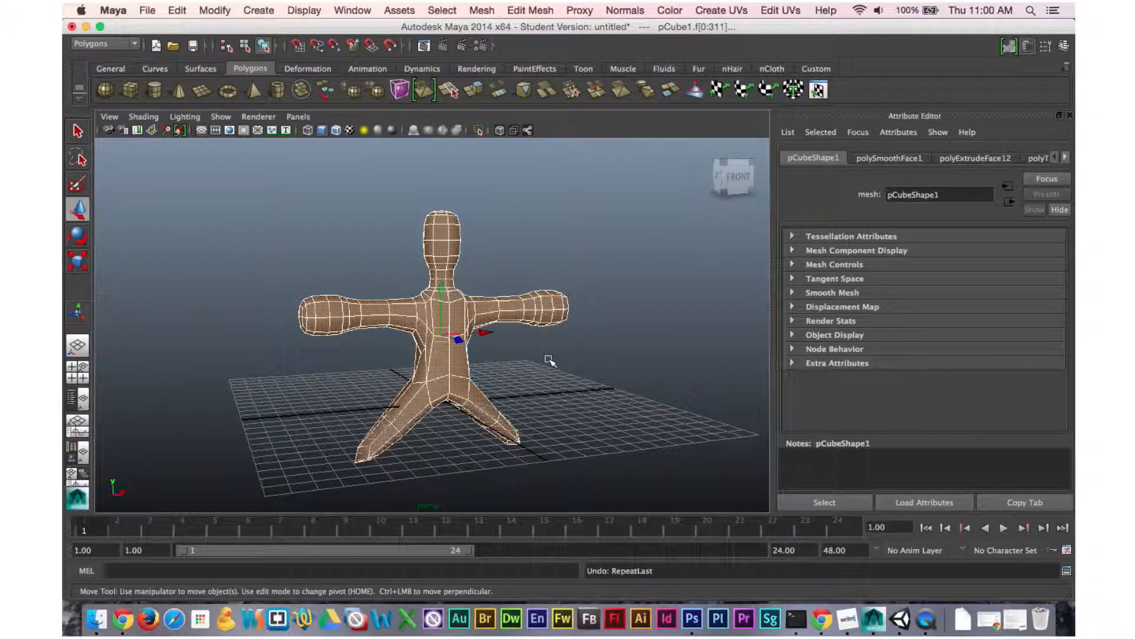
Select the mesh and create its UVs with Automatic Mapping.
left_click(533, 369)
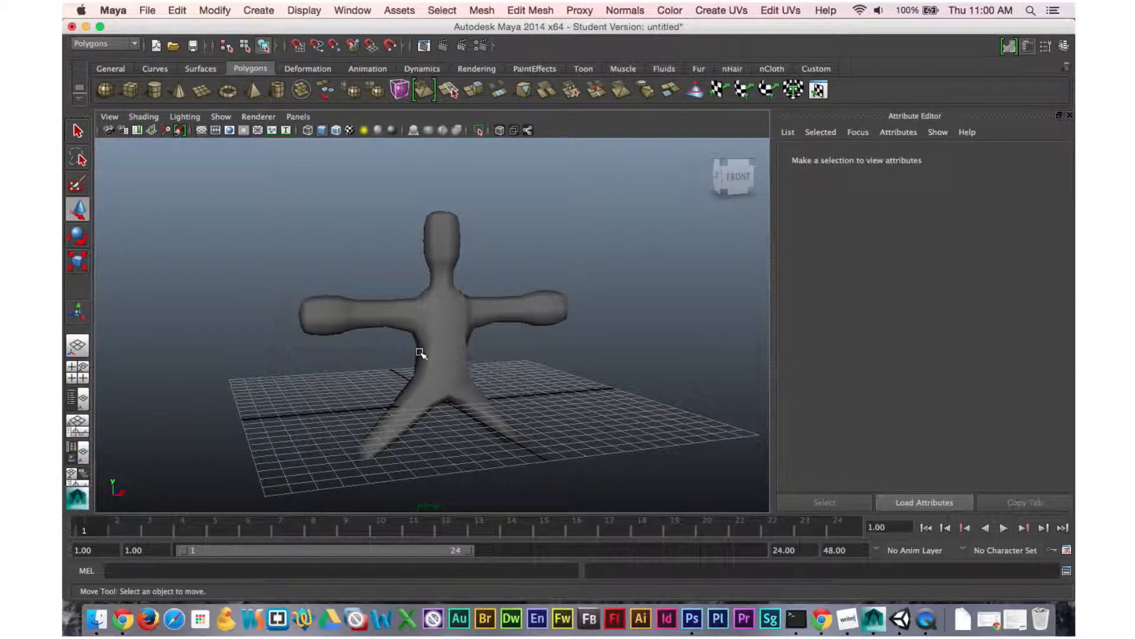
left_click(457, 315)
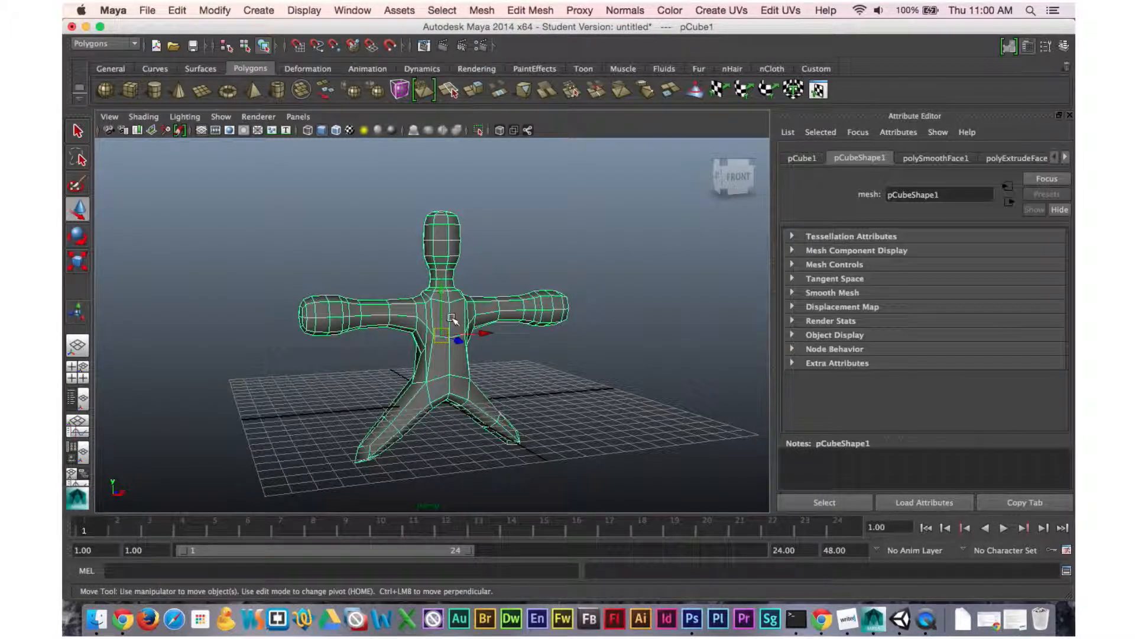
left_click(721, 10)
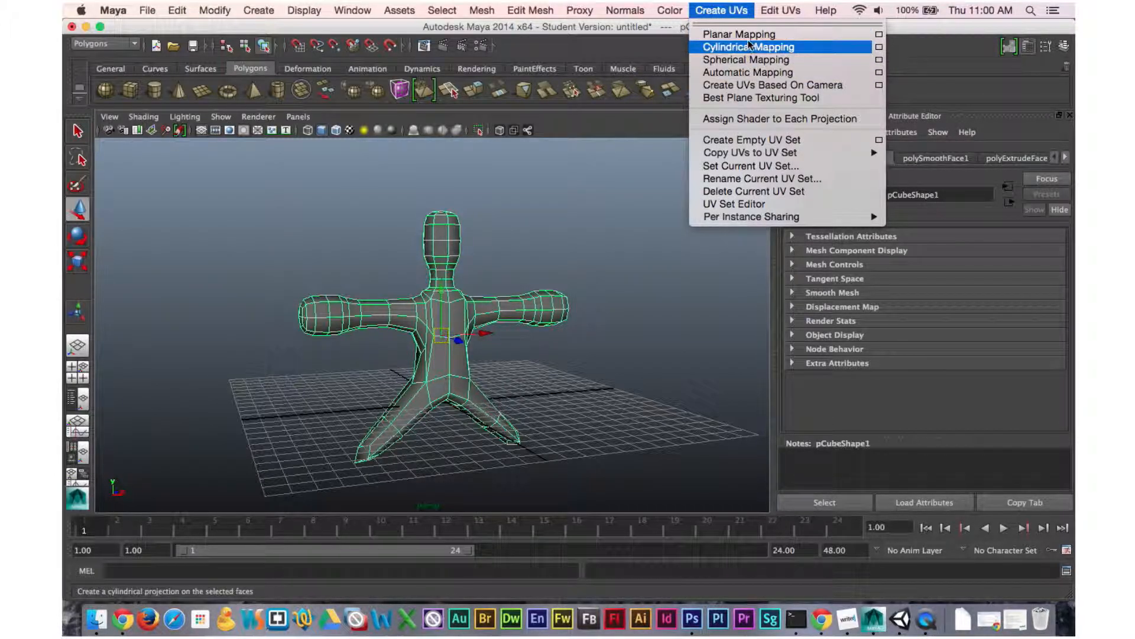
left_click(751, 75)
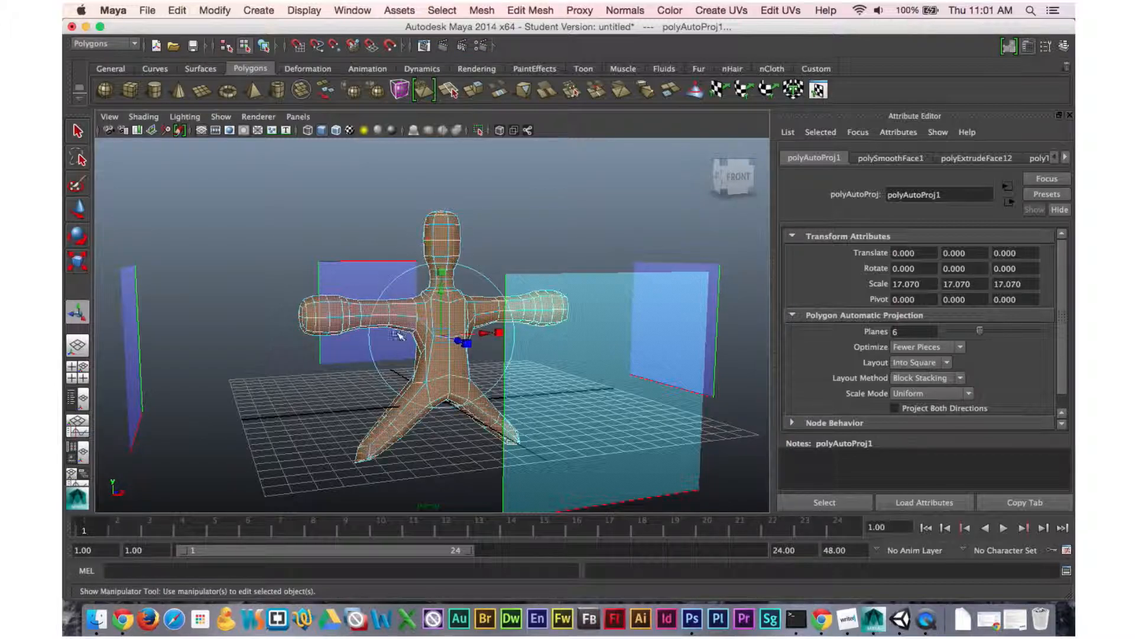
Open the UV Texture Editor and reposition its window.
left_click(353, 10)
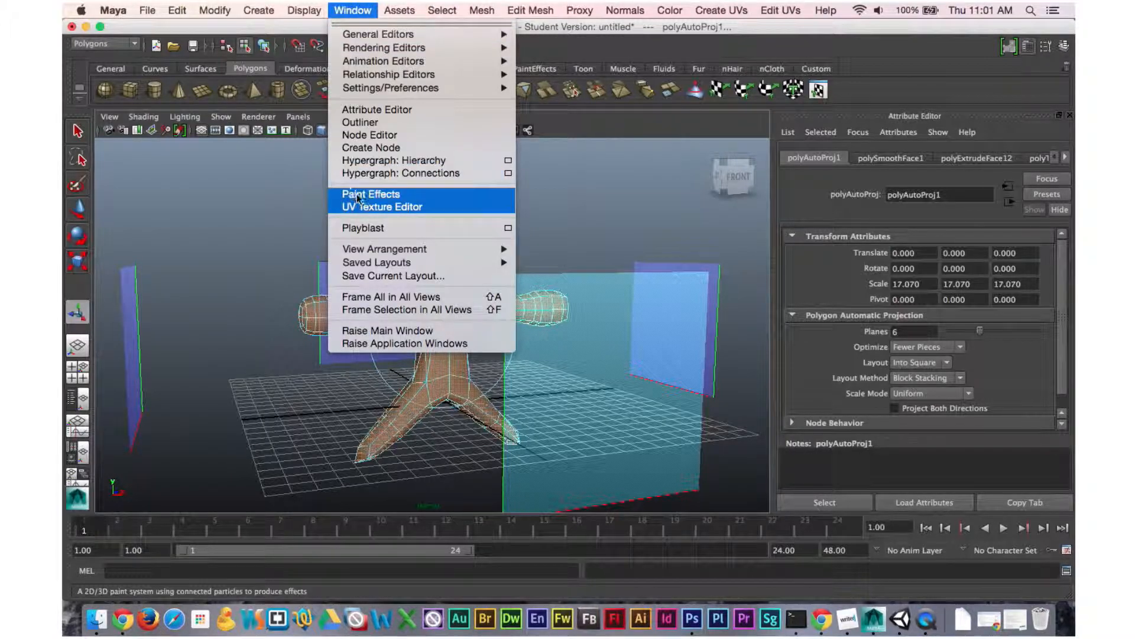
left_click(369, 208)
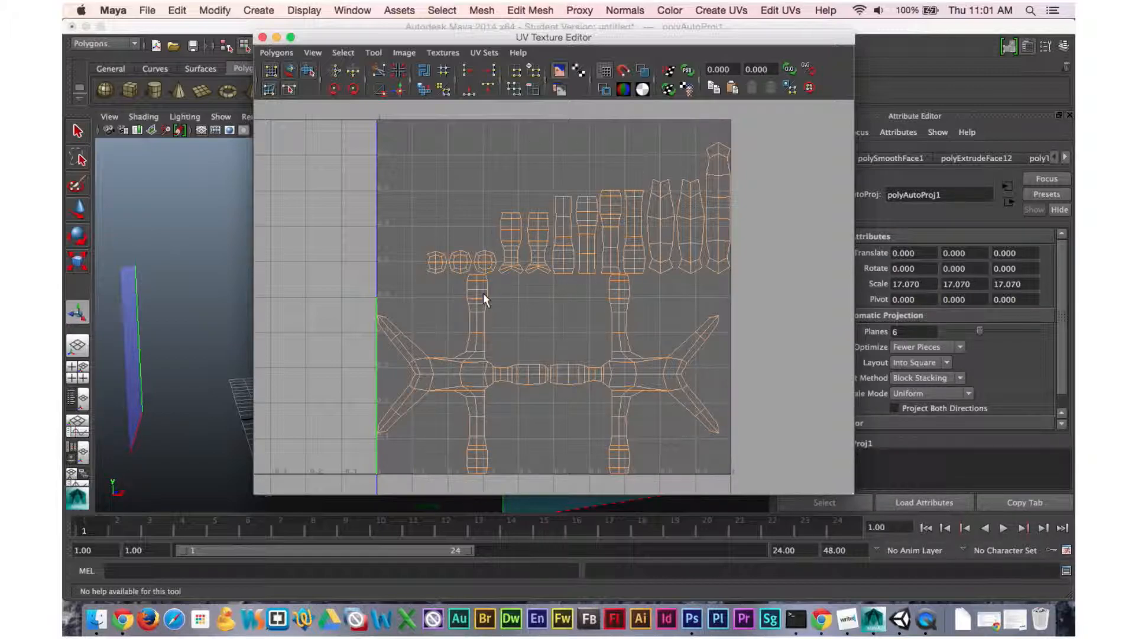
left_click_drag(467, 41, 375, 36)
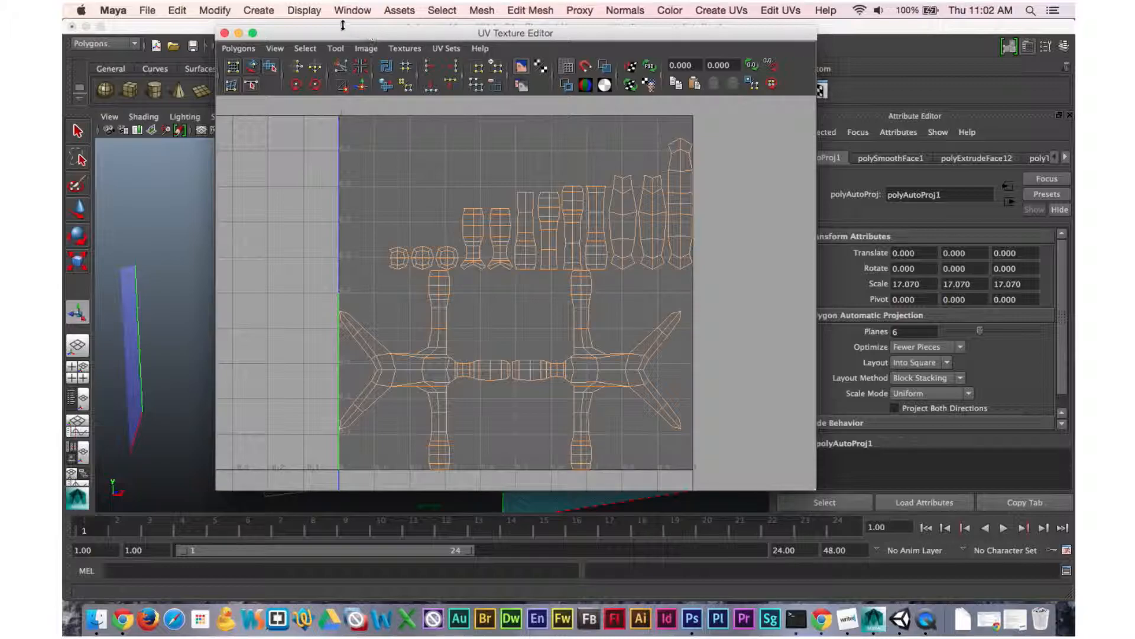
Start a UV Snapshot and browse to the demo folder inside RMO on the Desktop.
left_click(247, 48)
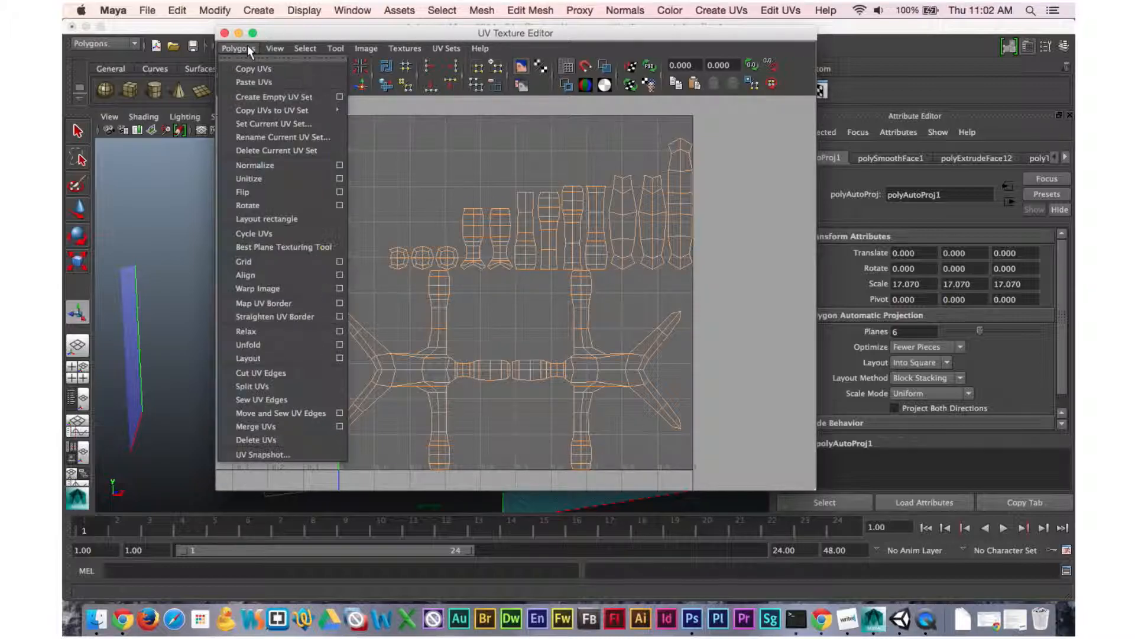
left_click(251, 459)
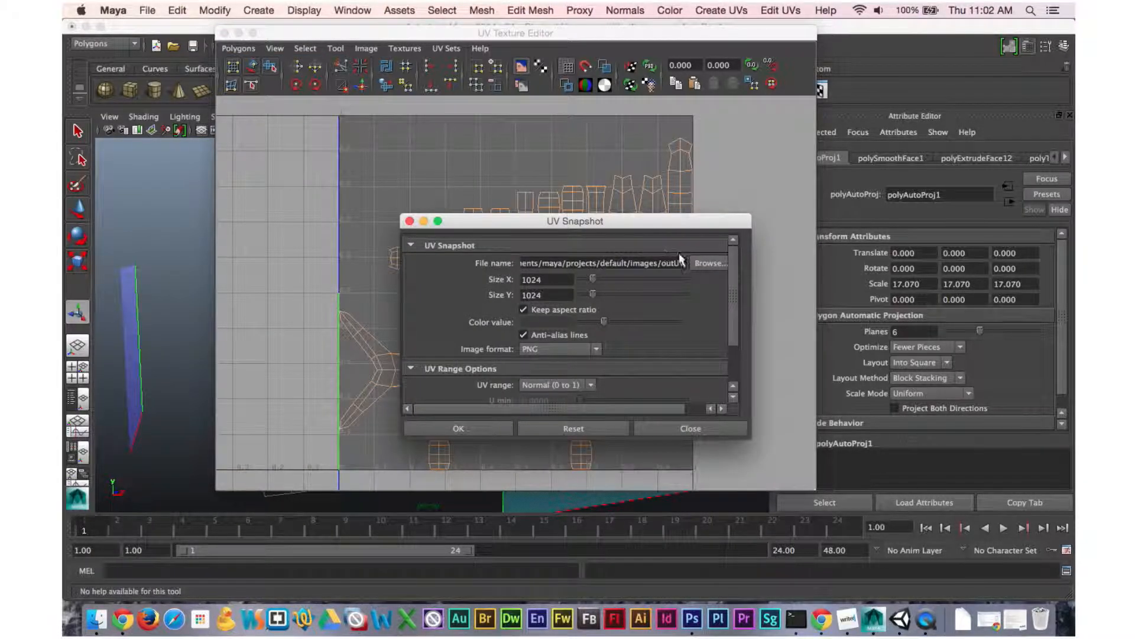
left_click(706, 263)
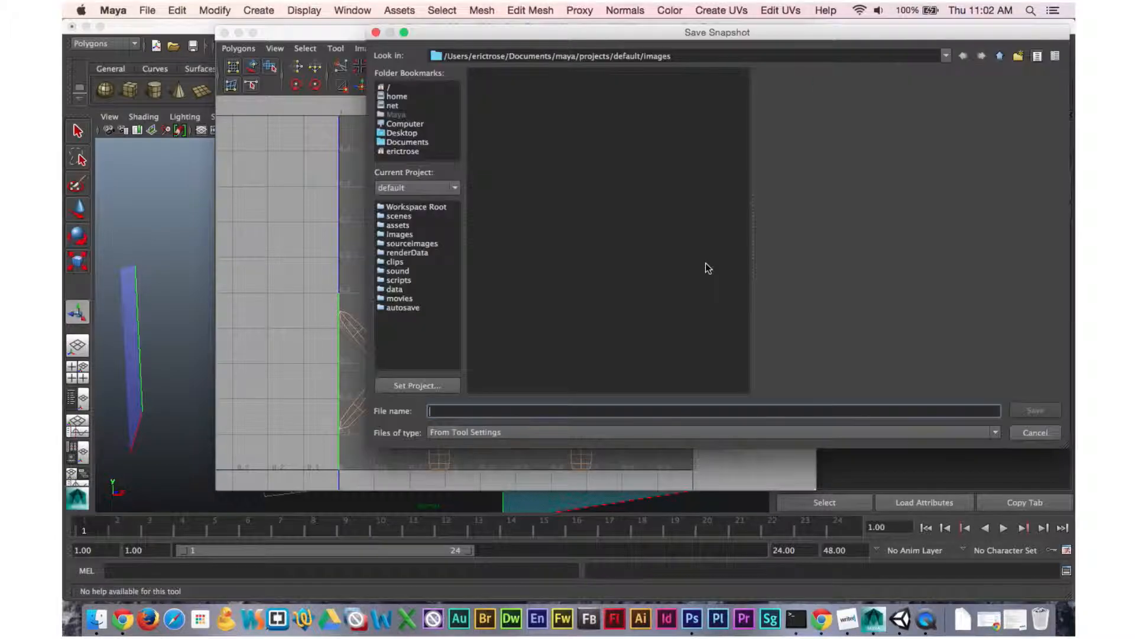
left_click(405, 133)
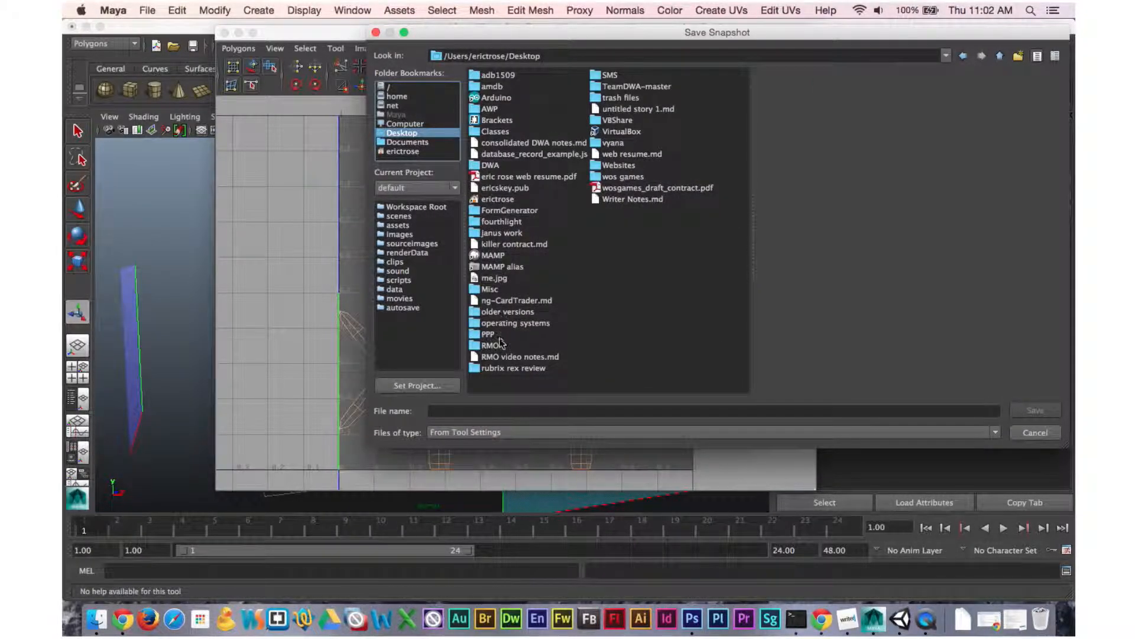
double_click(500, 342)
left_click(495, 75)
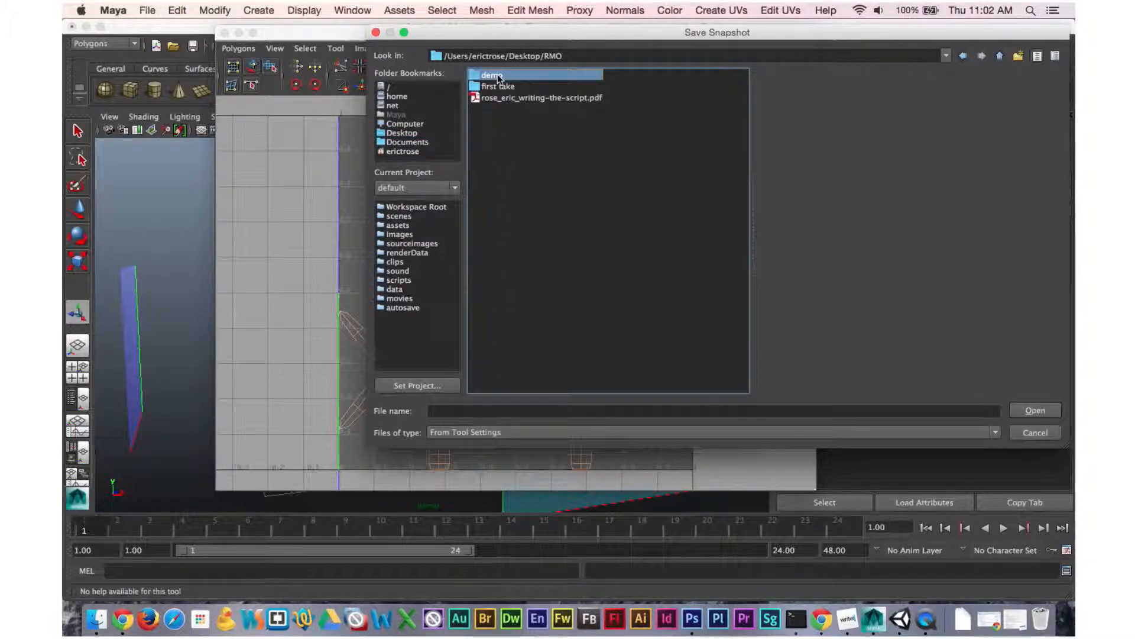
double_click(498, 75)
Name the snapshot file uv_snapshot and save the path.
left_click(524, 409)
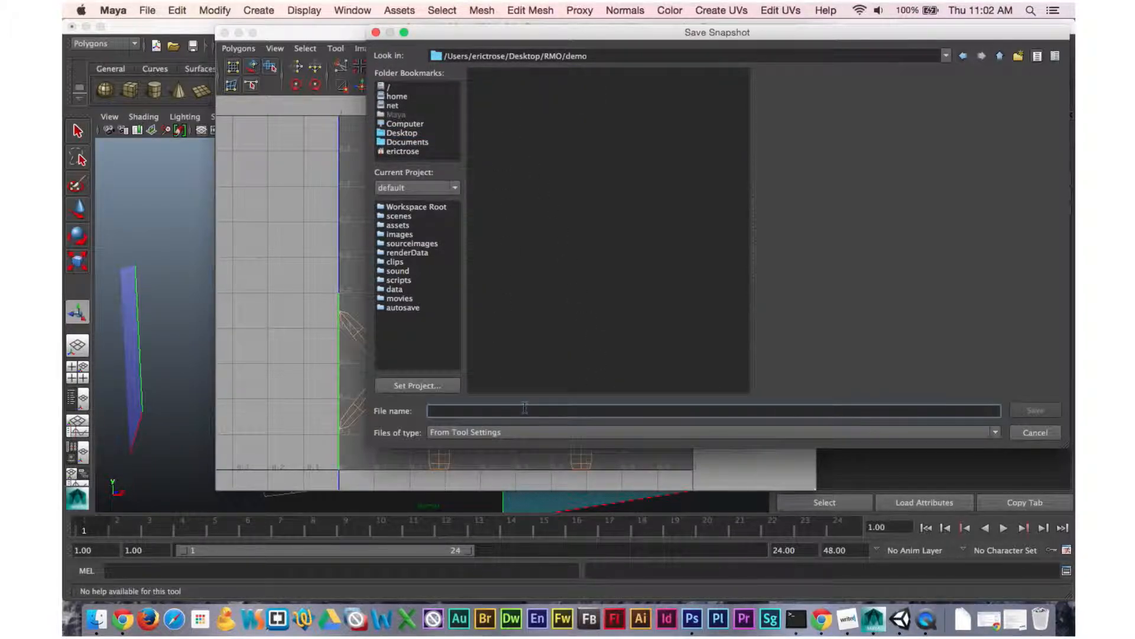
type("uv_snapshot")
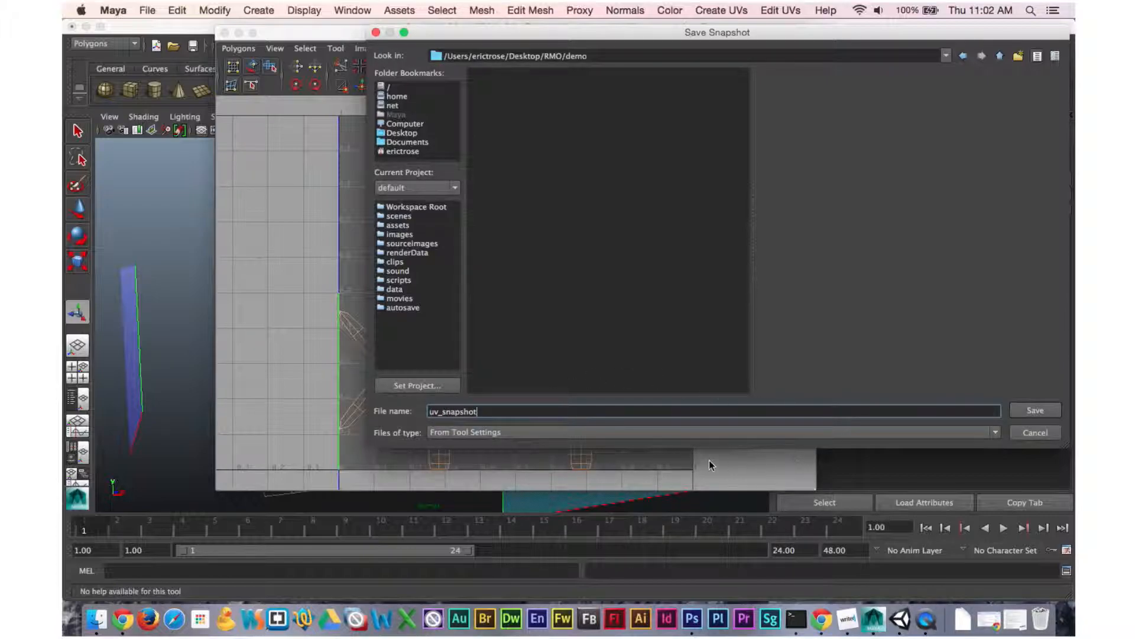
left_click(1035, 410)
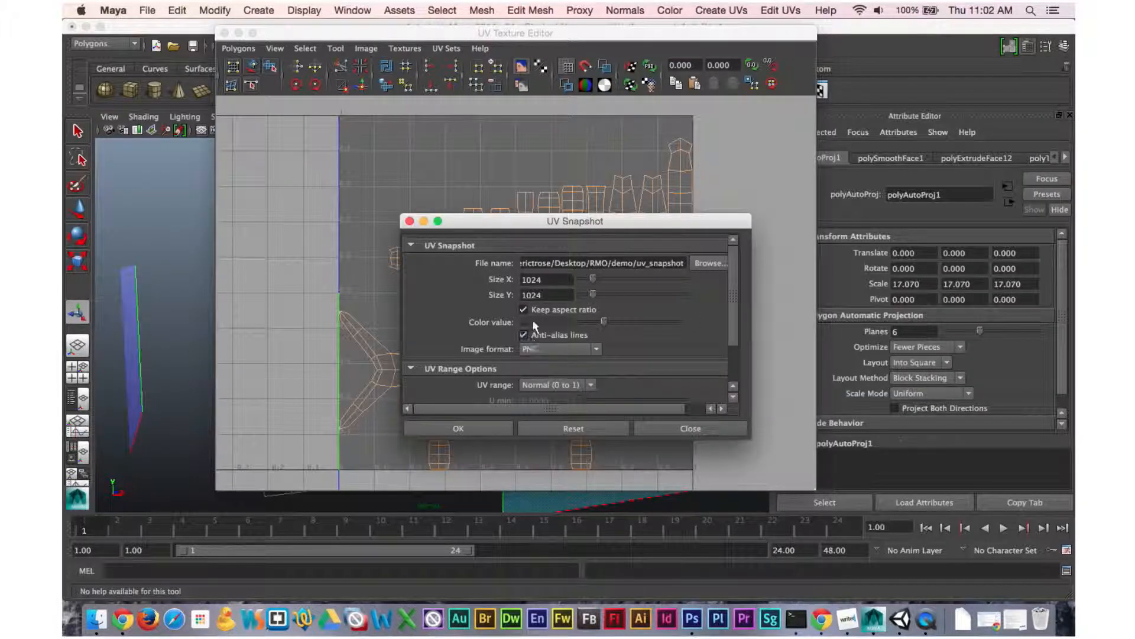
Create the UV snapshot as a 1024 by 1024 PNG image.
double_click(545, 279)
left_click(539, 295)
left_click_drag(553, 280, 516, 282)
scroll(657, 333, "down", 3)
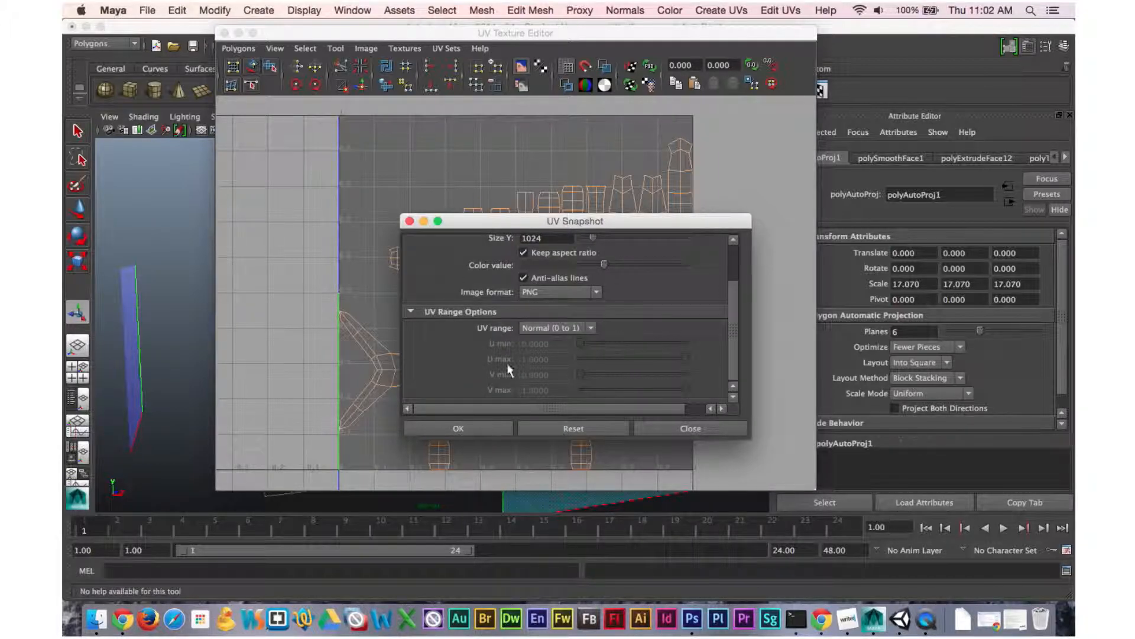
left_click(477, 427)
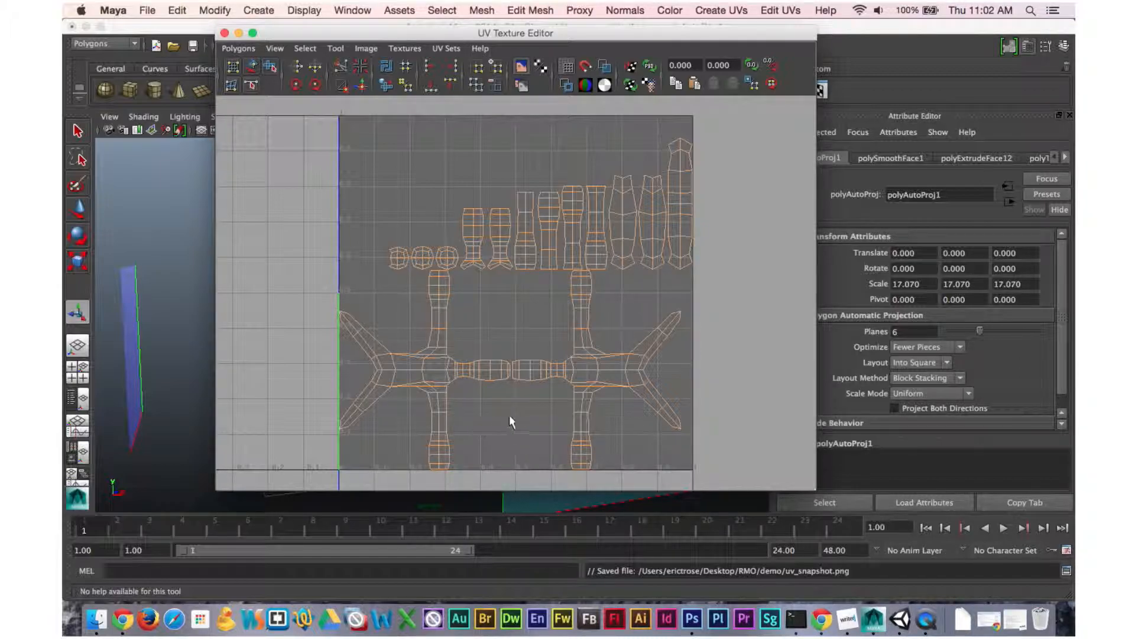
Switch to the Finder window and select the saved uv_snapshot.png file.
key("ctrl+Left")
key("ctrl+Left")
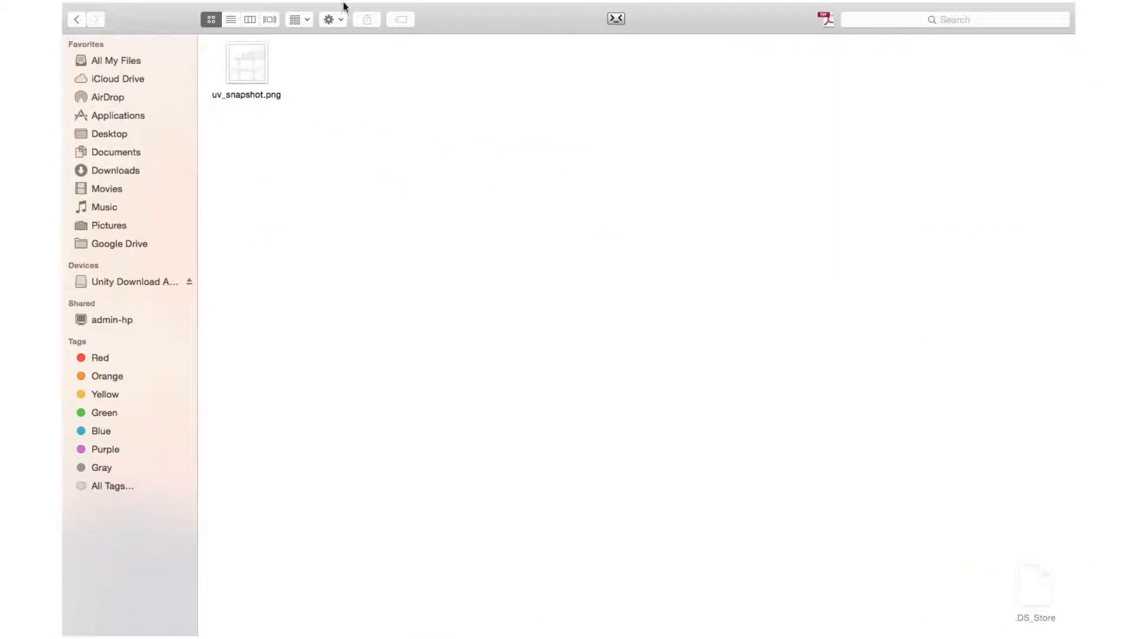
left_click(246, 66)
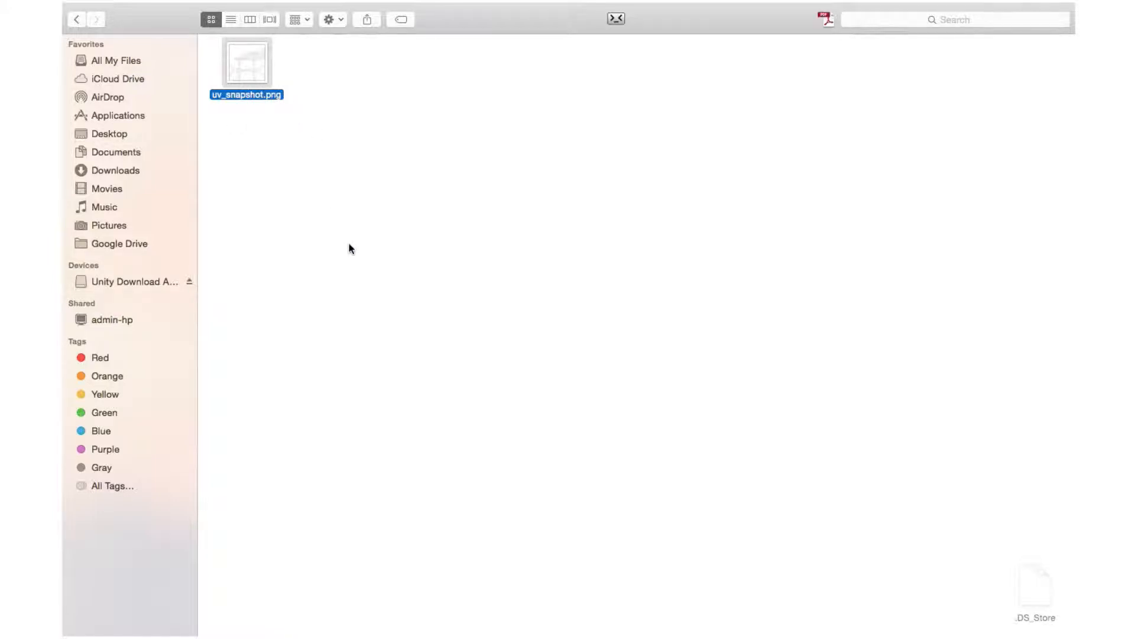
Switch to Photoshop and open the uv_snapshot.png file from the demo folder.
key("ctrl+Right")
key("ctrl+Right")
key("ctrl+Right")
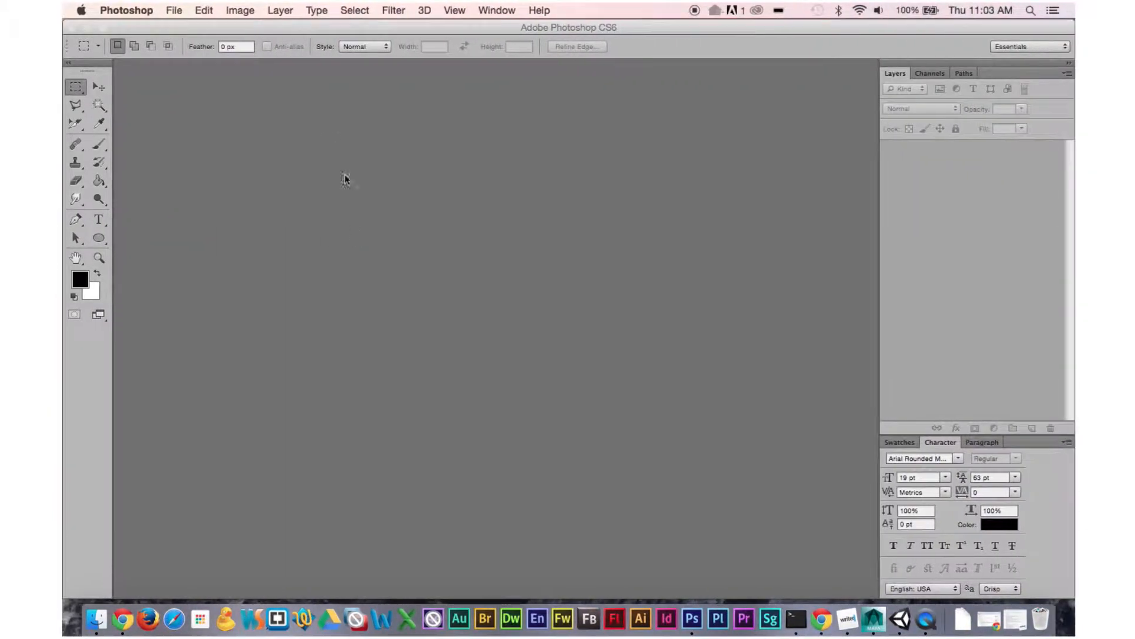
left_click(174, 10)
left_click(185, 36)
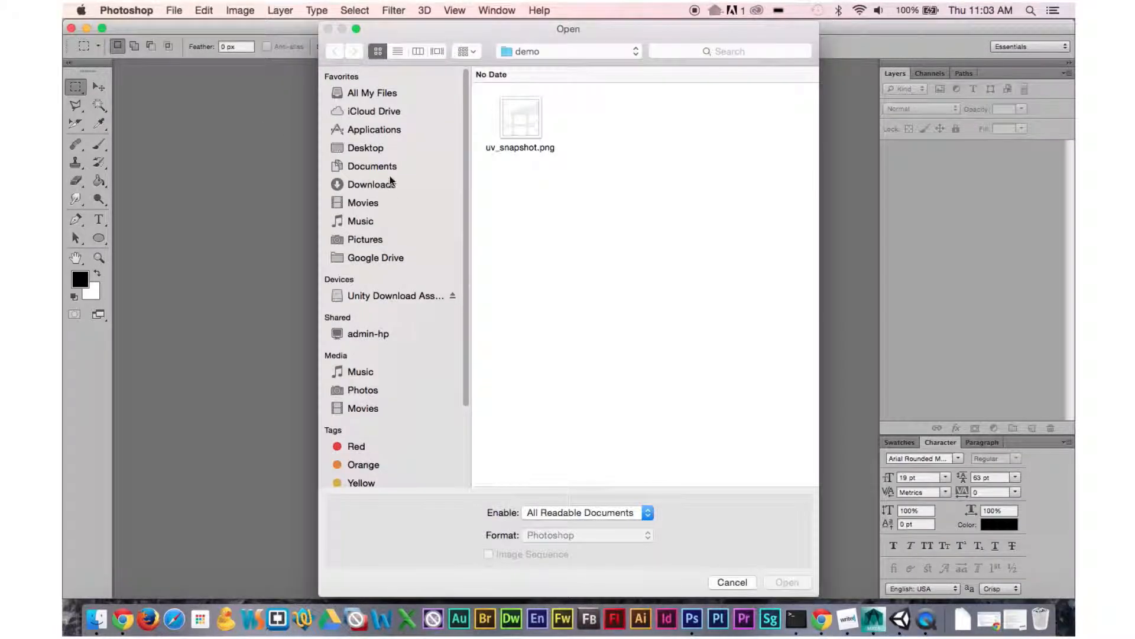
left_click(535, 120)
left_click(786, 583)
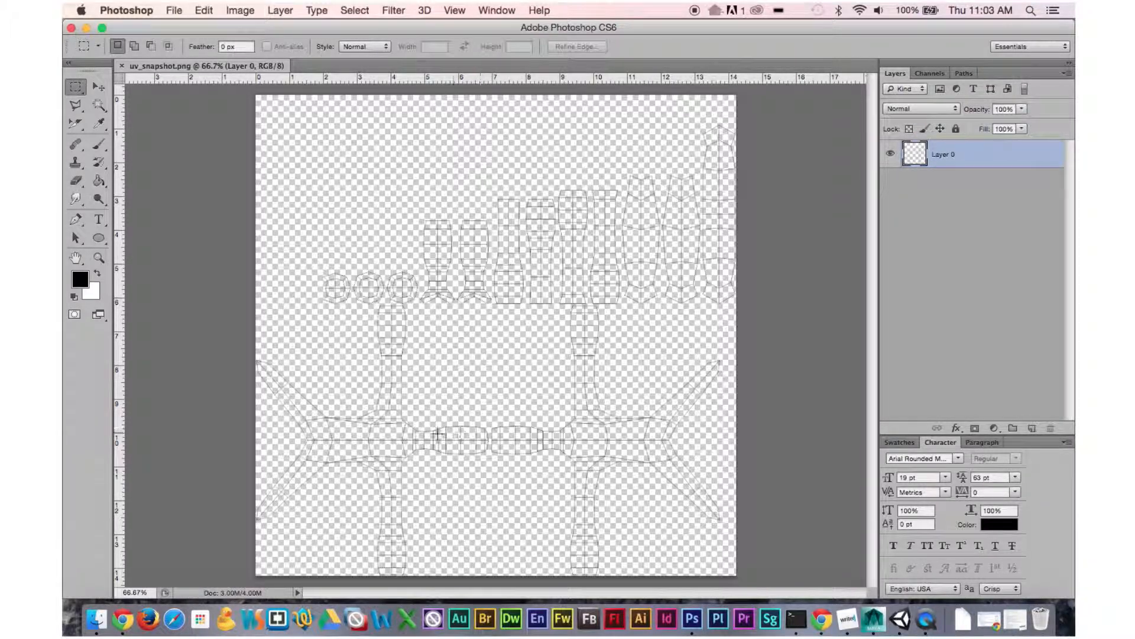
Add a new layer beneath the UV snapshot layer and fill it with white.
left_click(891, 154)
left_click(1032, 428)
key("x")
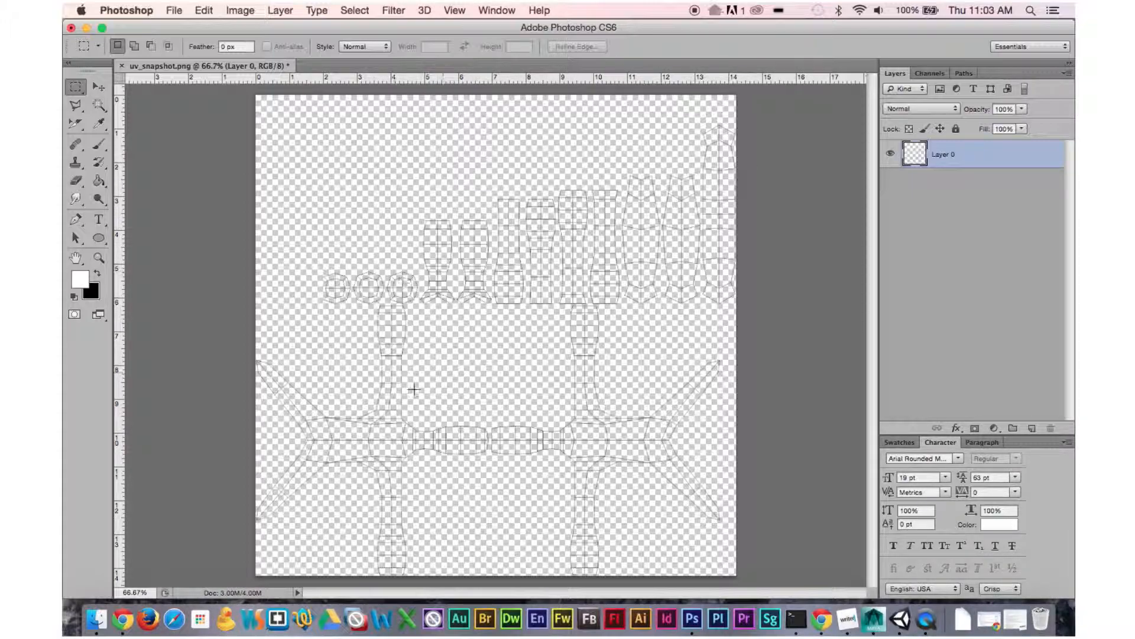
left_click(1032, 427)
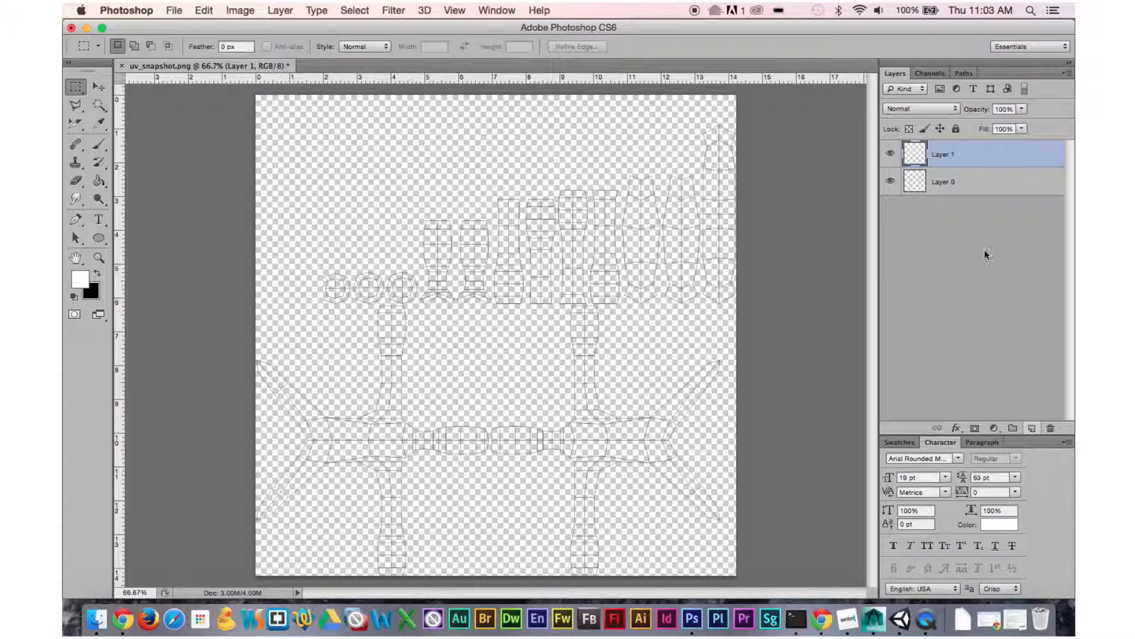
left_click_drag(951, 161, 948, 198)
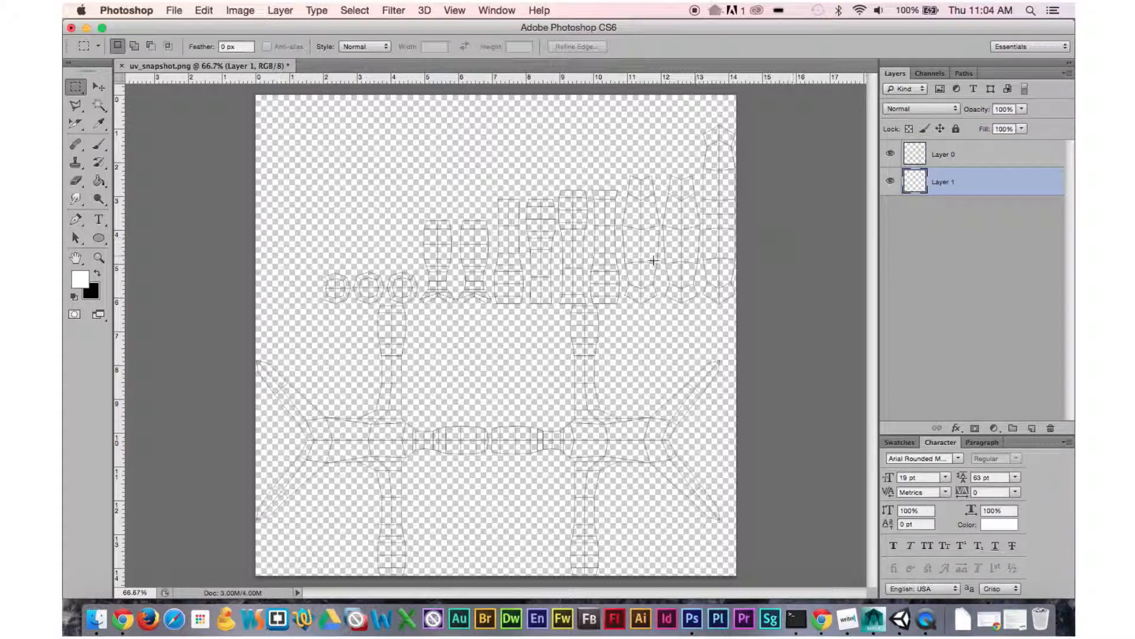
key("g")
left_click(582, 271)
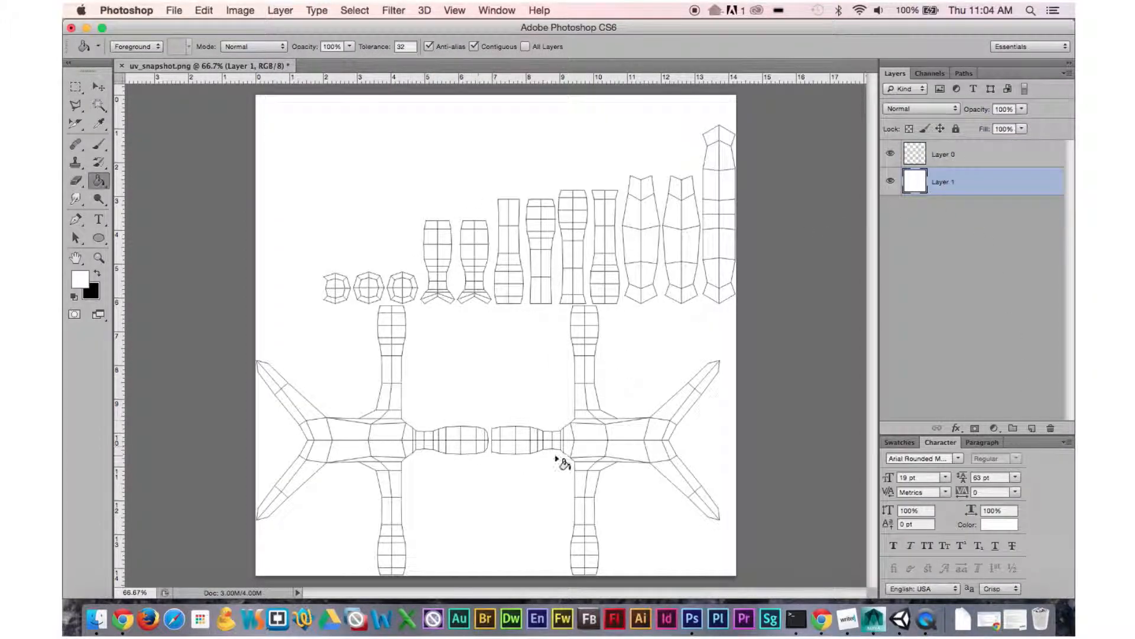
Add another new empty layer at the top of the layer stack.
left_click(891, 154)
left_click(891, 155)
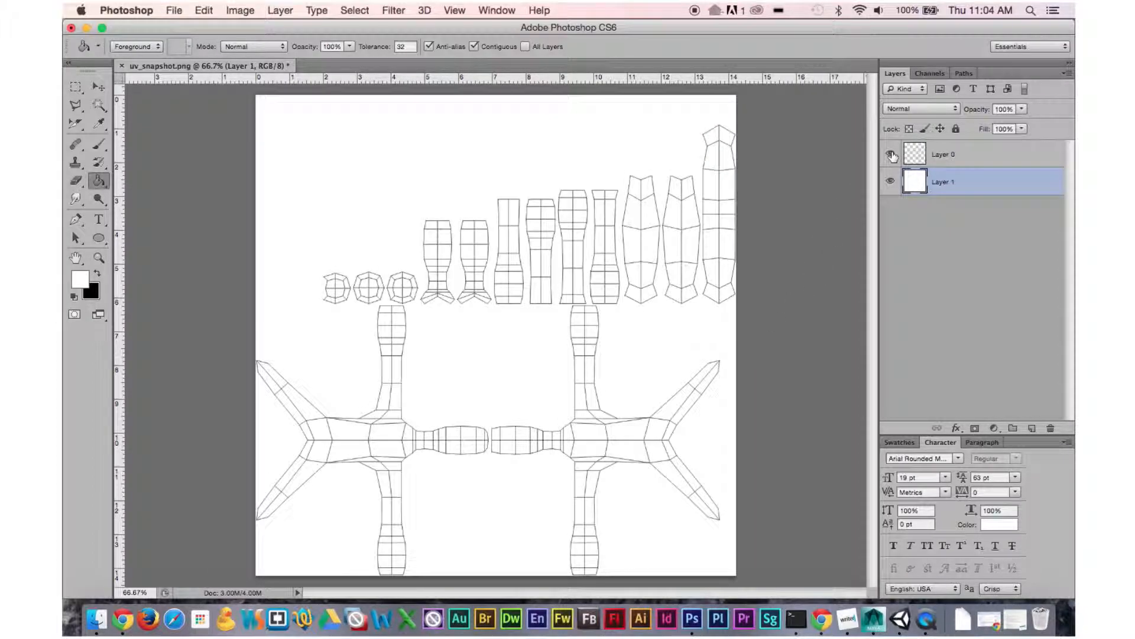
left_click(1032, 428)
left_click_drag(958, 186, 945, 151)
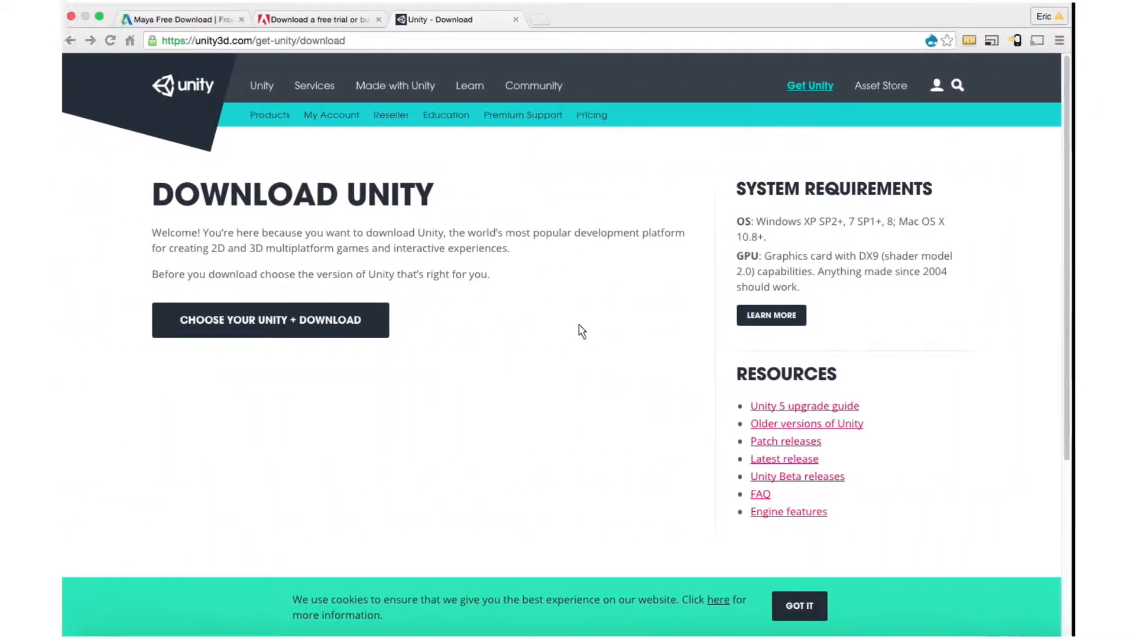
Search Google Images for tilable texture in a new browser tab.
left_click(543, 21)
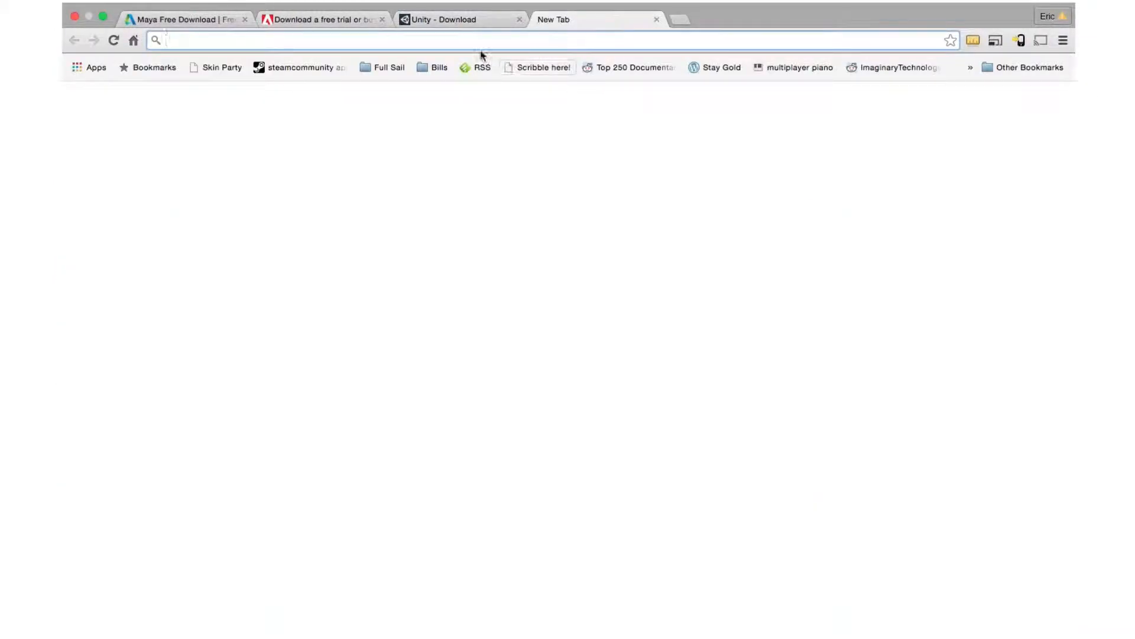
type("tilable")
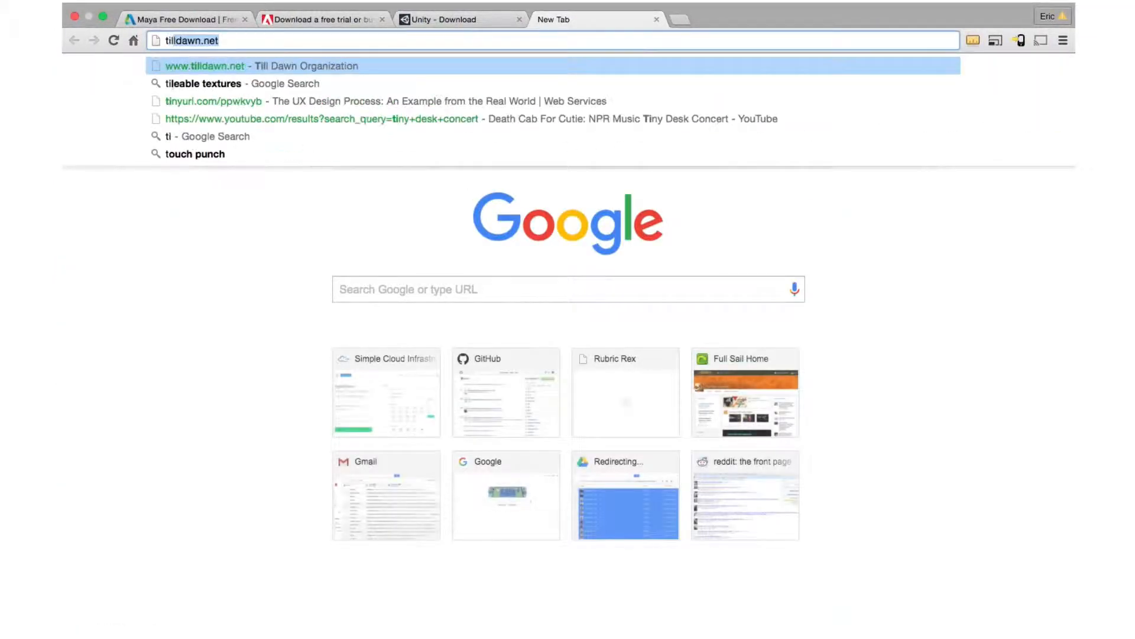
type(" texture")
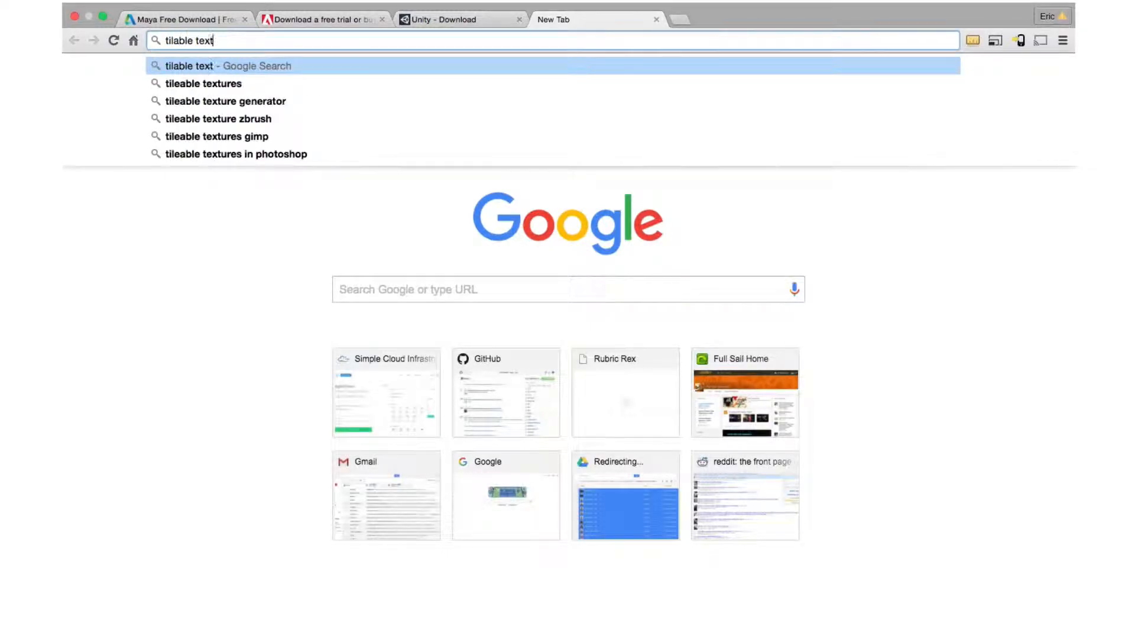
key("Return")
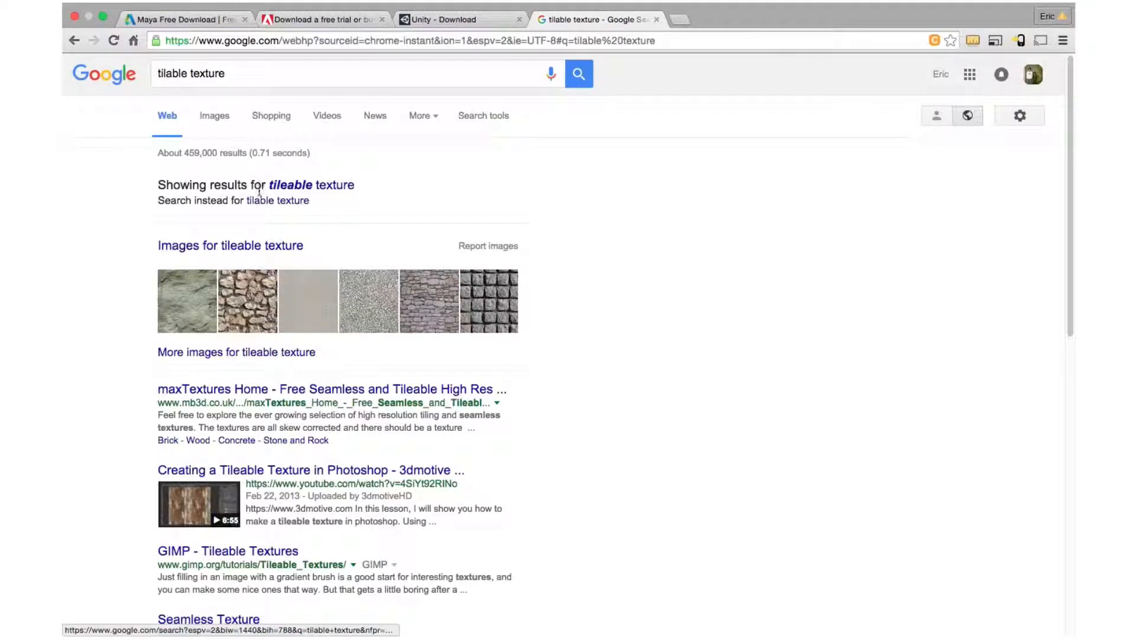
left_click(195, 246)
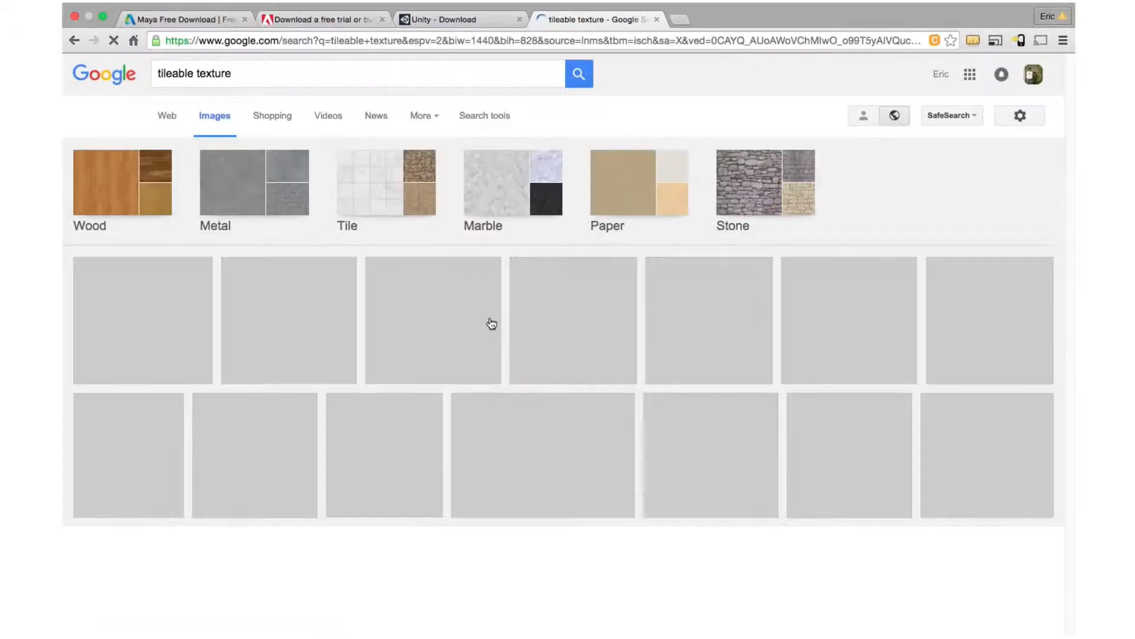
Open the HQ Metal Tileable Texture 10 image at full size and copy it.
scroll(600, 377, "down", 5)
scroll(600, 377, "down", 6)
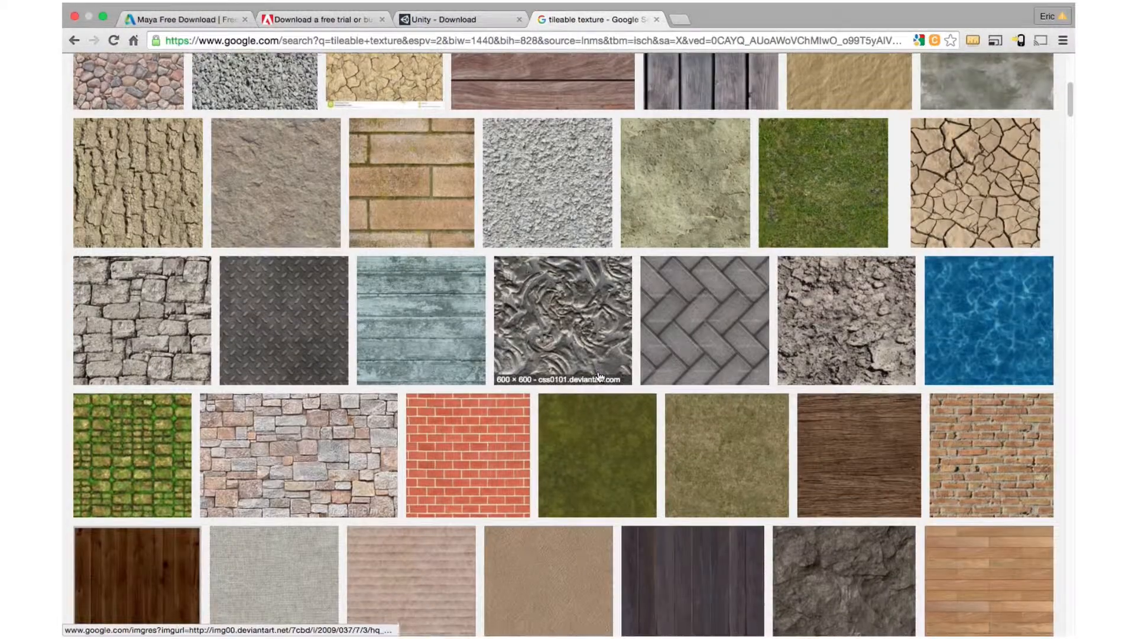
scroll(600, 376, "up", 3)
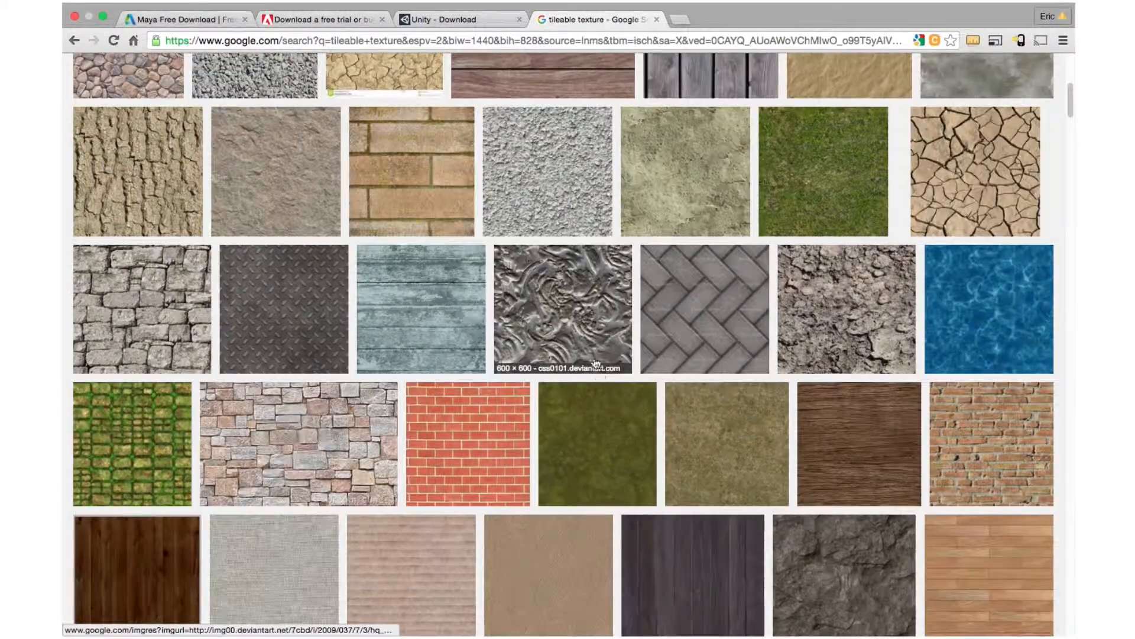
left_click(593, 322)
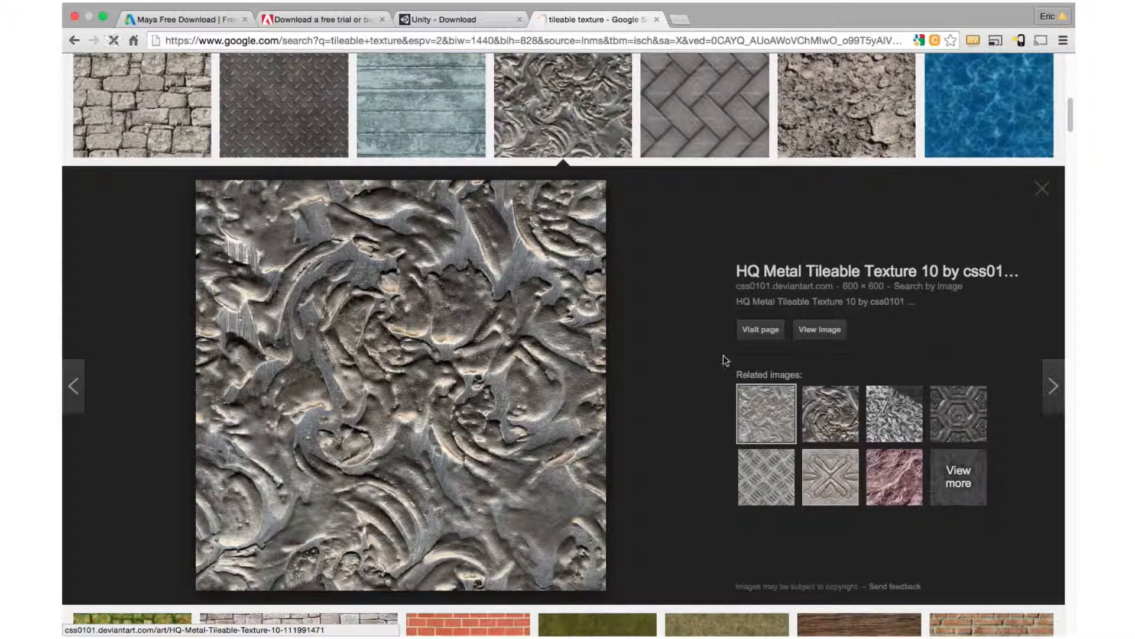
left_click(819, 329)
right_click(383, 212)
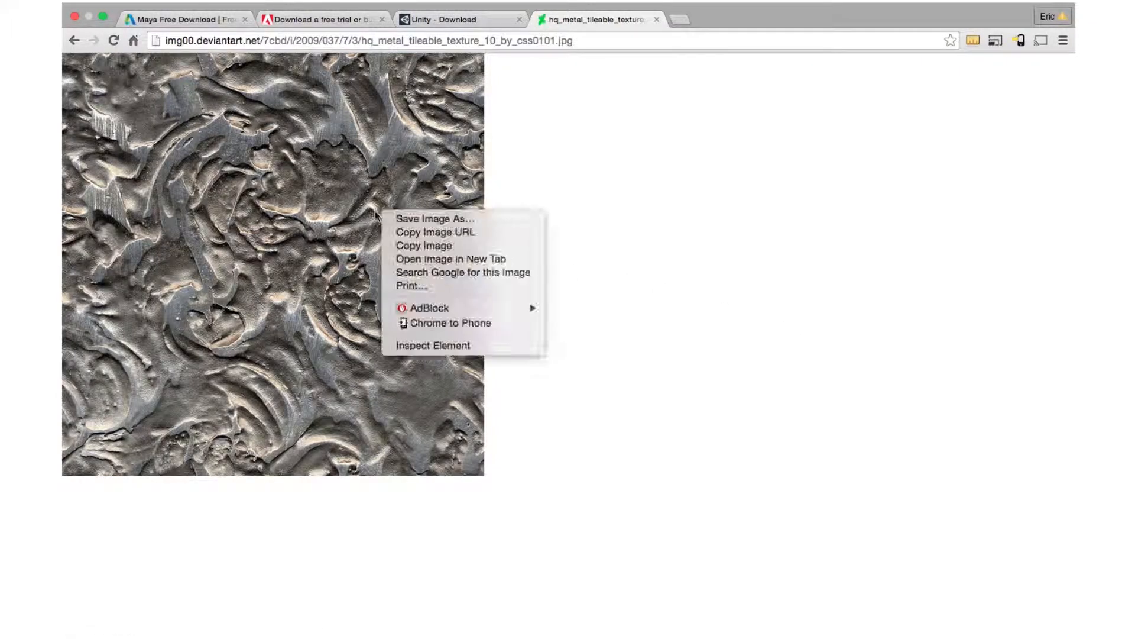
left_click(435, 245)
Paste the metal texture into the Photoshop document and move its layer beneath the UV layer.
key("ctrl+Right")
key("ctrl+Right")
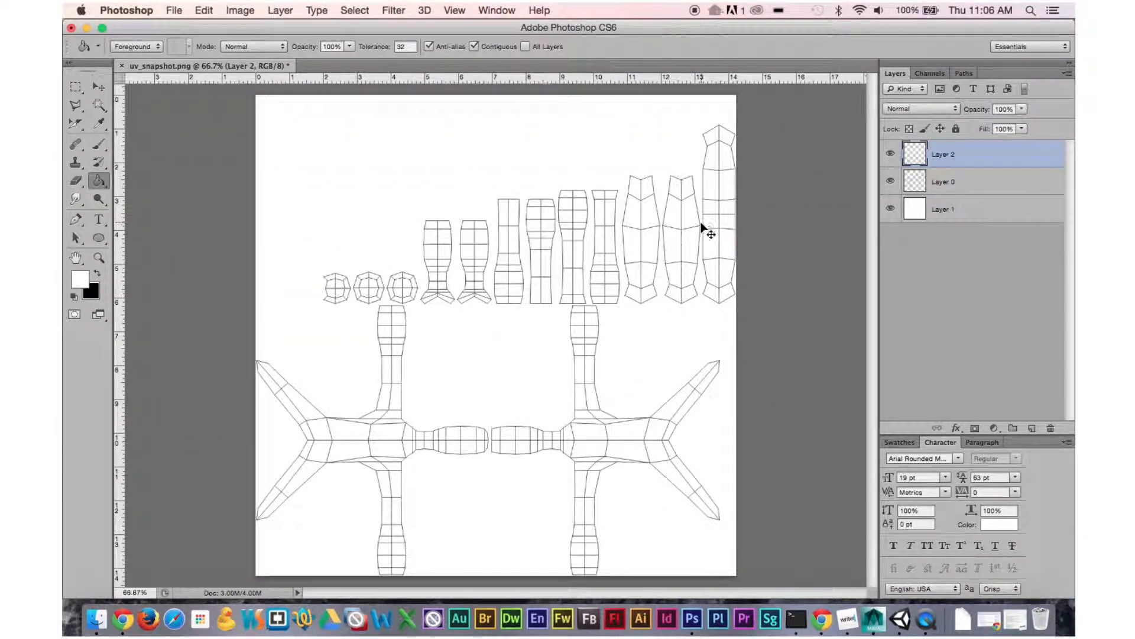
key("super+v")
left_click_drag(946, 155, 950, 191)
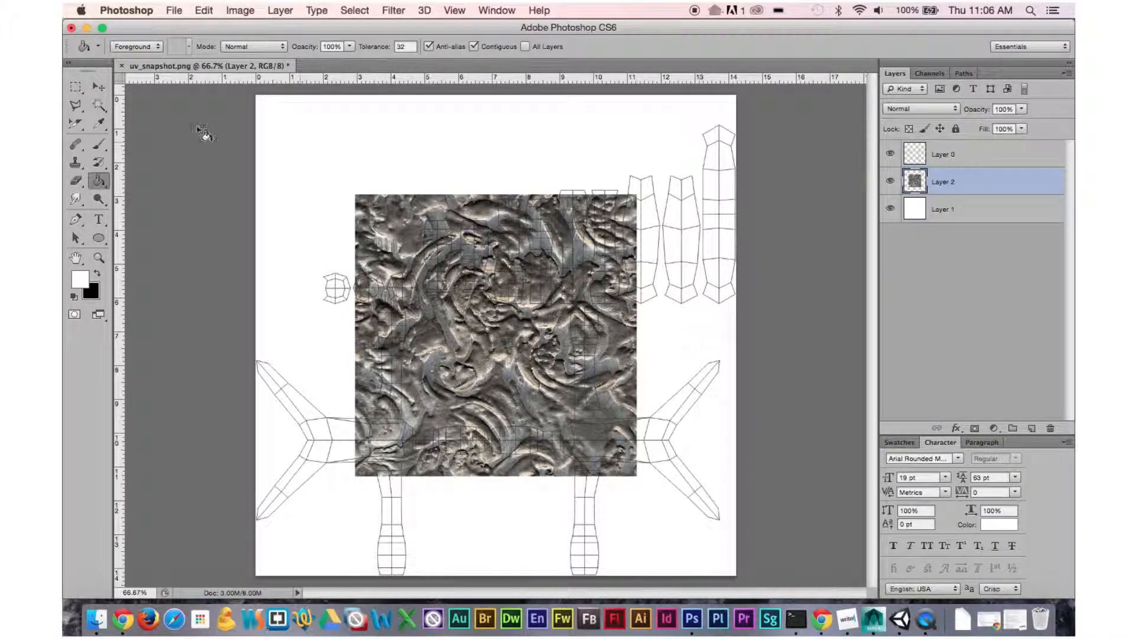
Move the texture to the canvas's top-left corner and scale it down to about a quarter of its size.
left_click(99, 89)
left_click_drag(473, 236, 374, 135)
key("super+t")
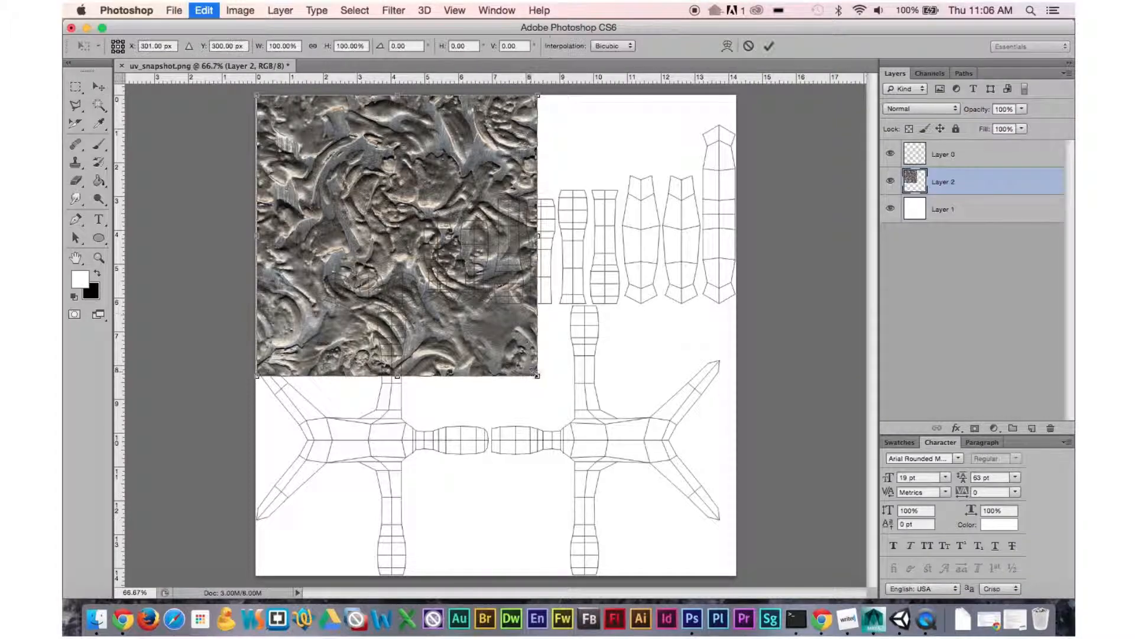
left_click_drag(538, 376, 361, 206, "shift")
key("Return")
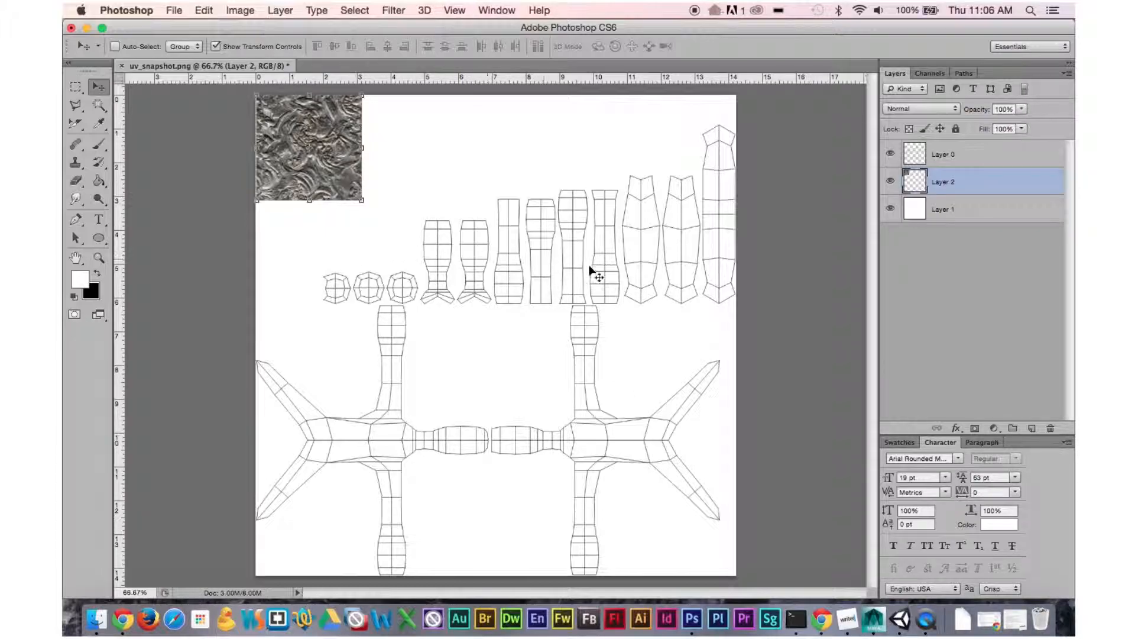
left_click_drag(319, 173, 369, 171, "shift")
key("super+z")
Copy the scaled texture tile and paste a duplicate placed beside the first one.
key("m")
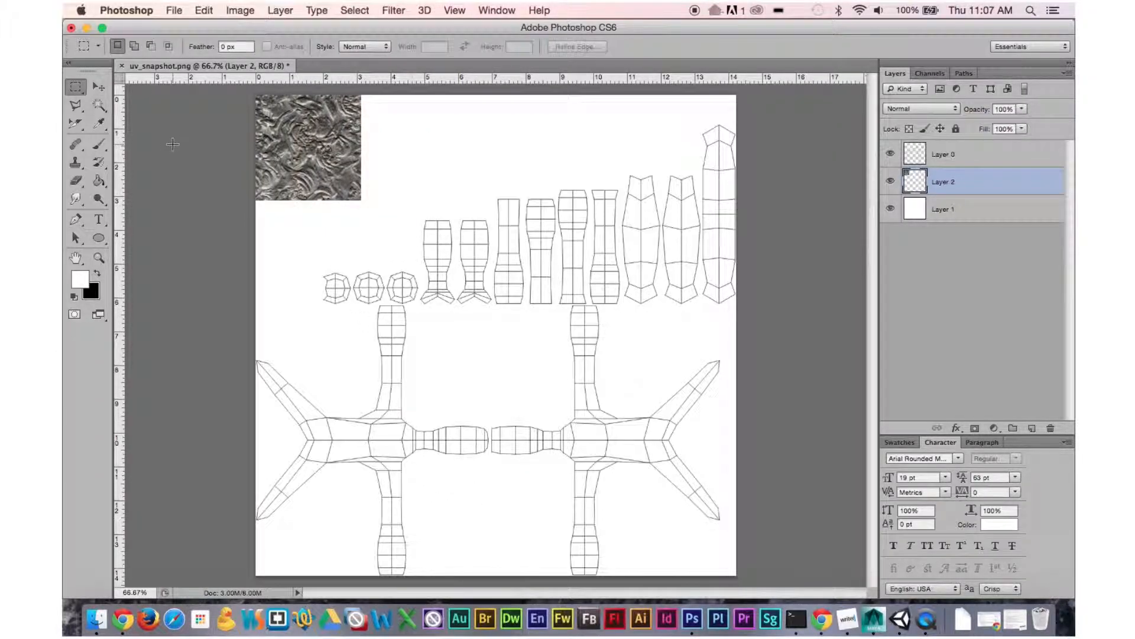
key("super+a")
key("super+c")
key("super+v")
left_click(98, 87)
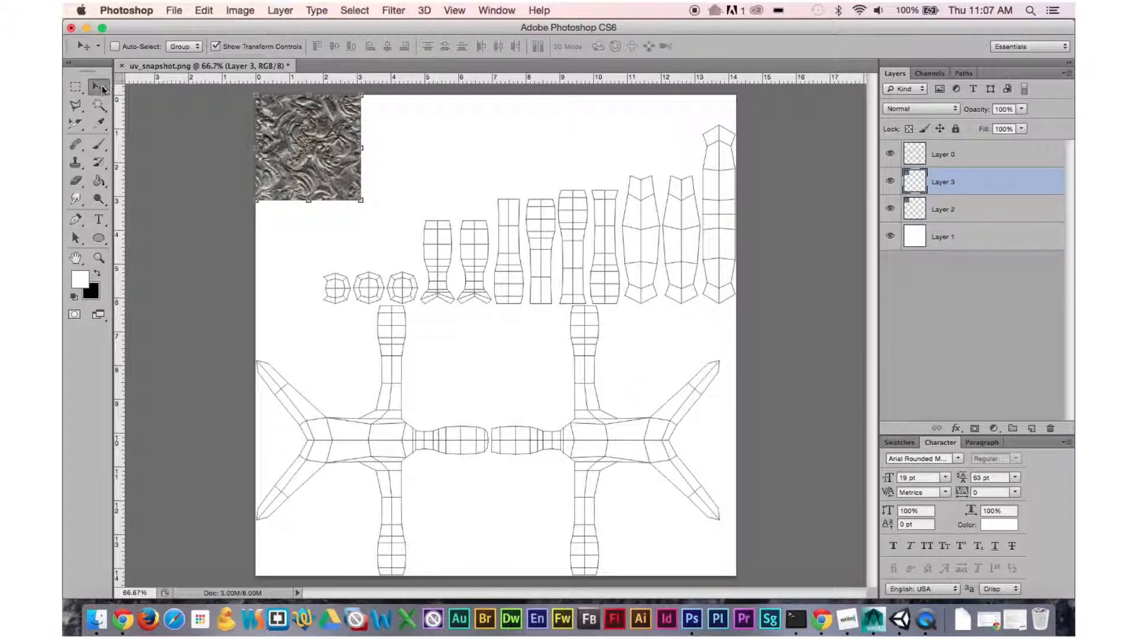
left_click_drag(295, 151, 401, 152)
Paste three more copies of the tile, lining them up across the top row of the canvas.
key("super+v")
left_click_drag(467, 338, 491, 155)
key("super+v")
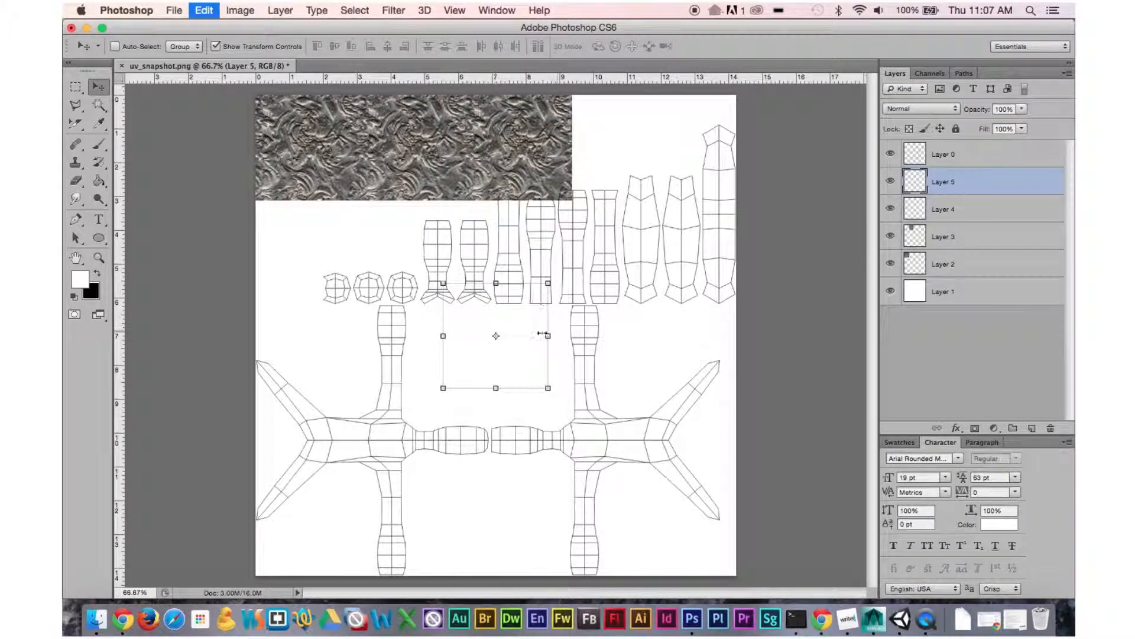
left_click_drag(506, 300, 637, 114)
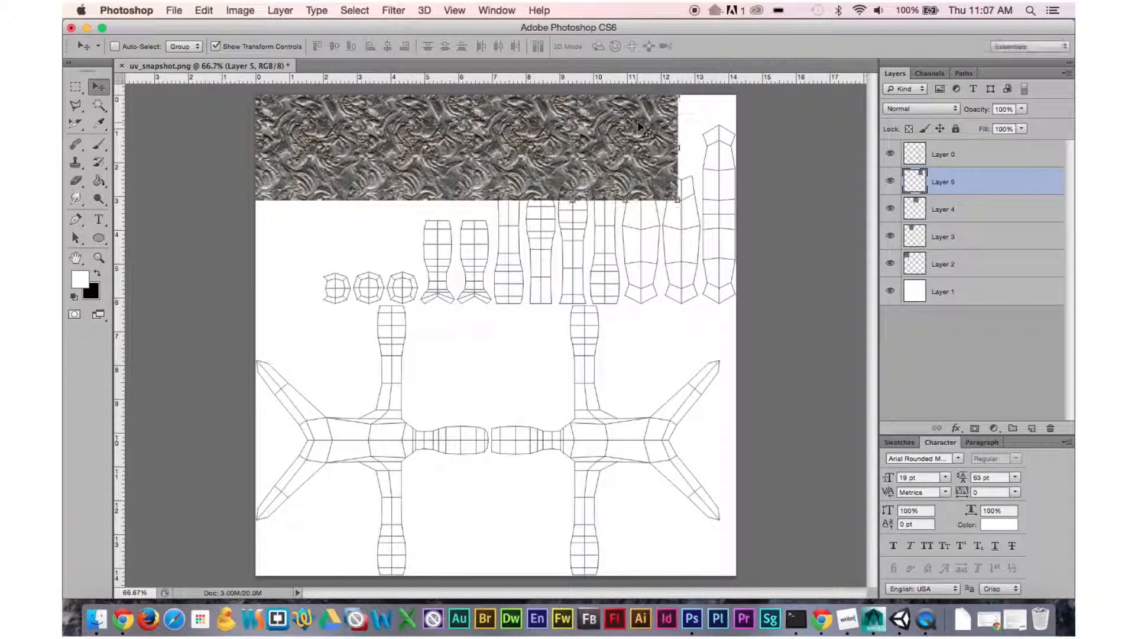
key("super+v")
left_click_drag(528, 313, 743, 129)
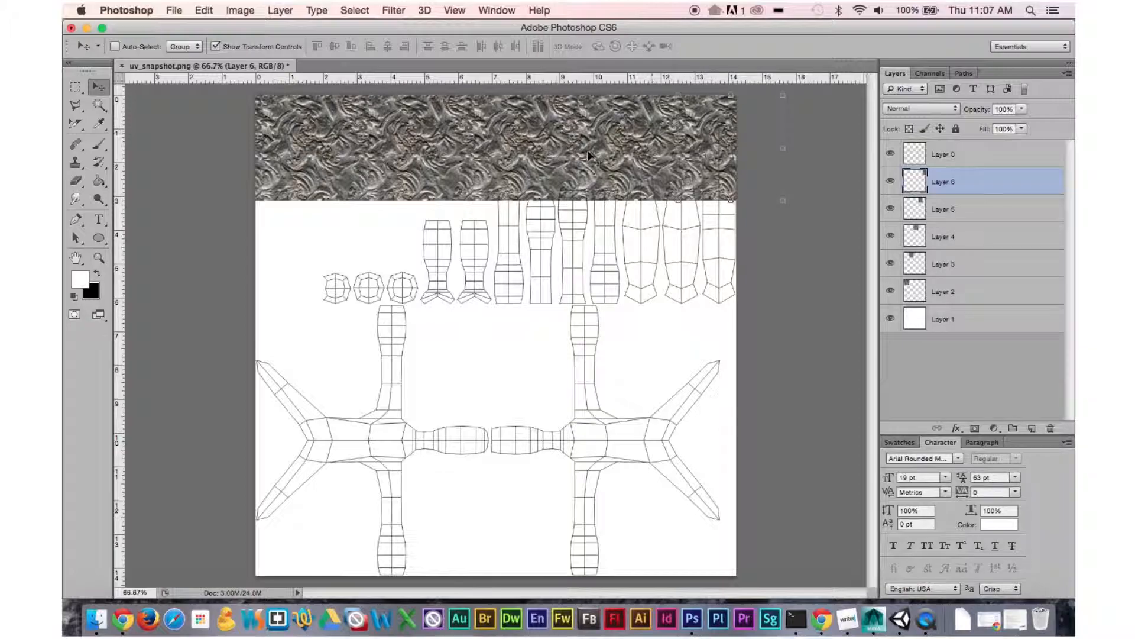
Select the texture tile layers together and merge them into one layer.
left_click(948, 293)
left_click(946, 183, "shift")
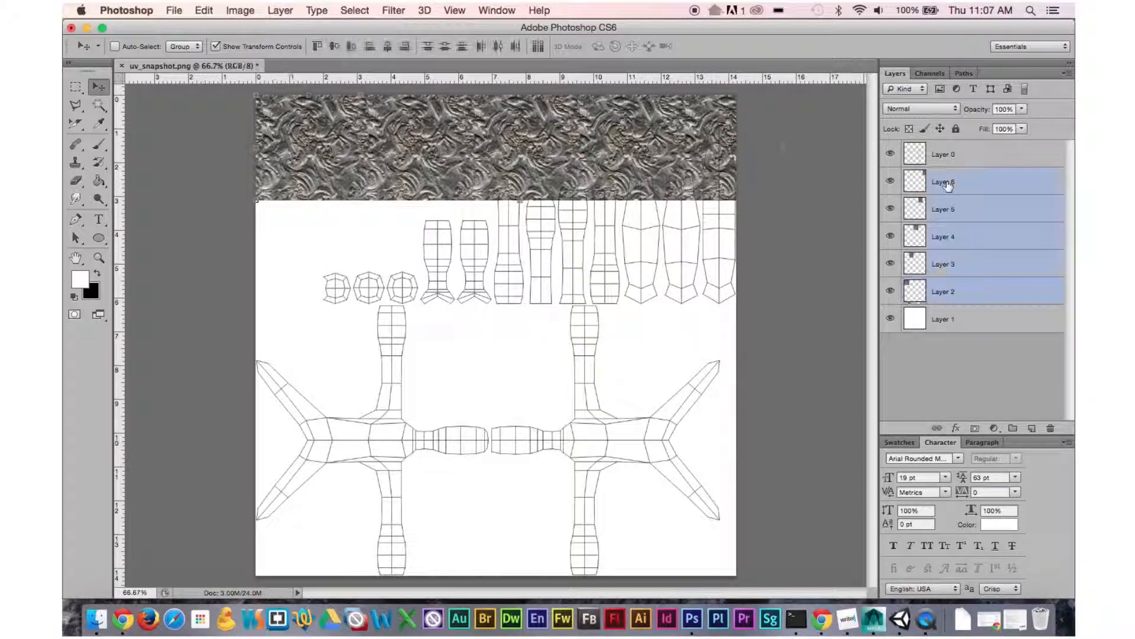
right_click(945, 186)
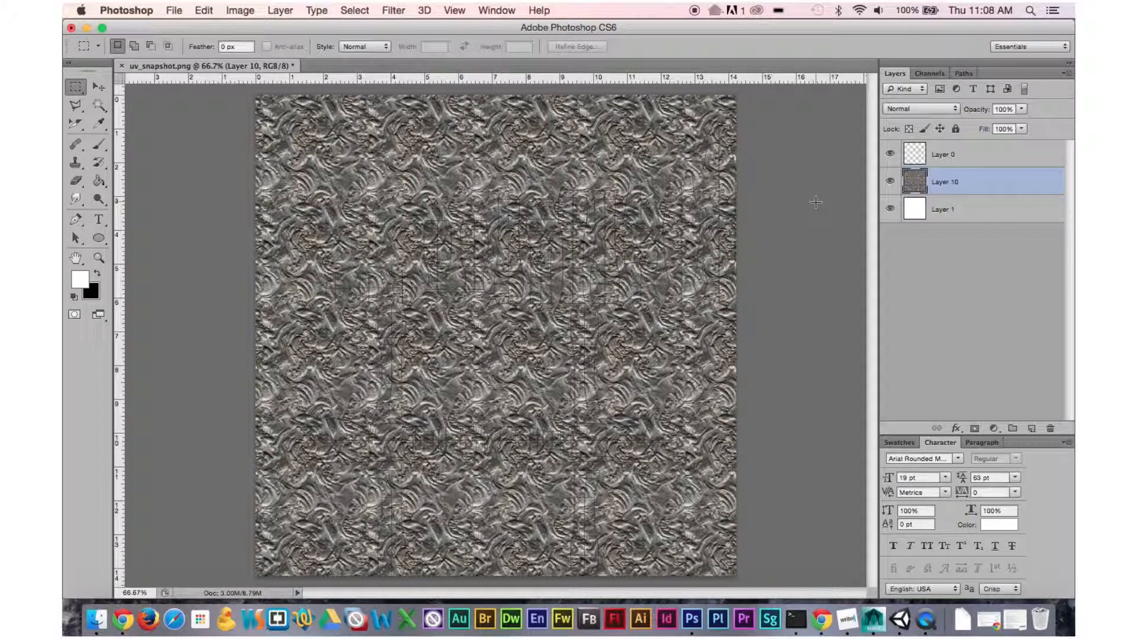
Set the merged texture layer's opacity to 42% in its blending options.
double_click(917, 185)
left_click_drag(812, 232, 773, 232)
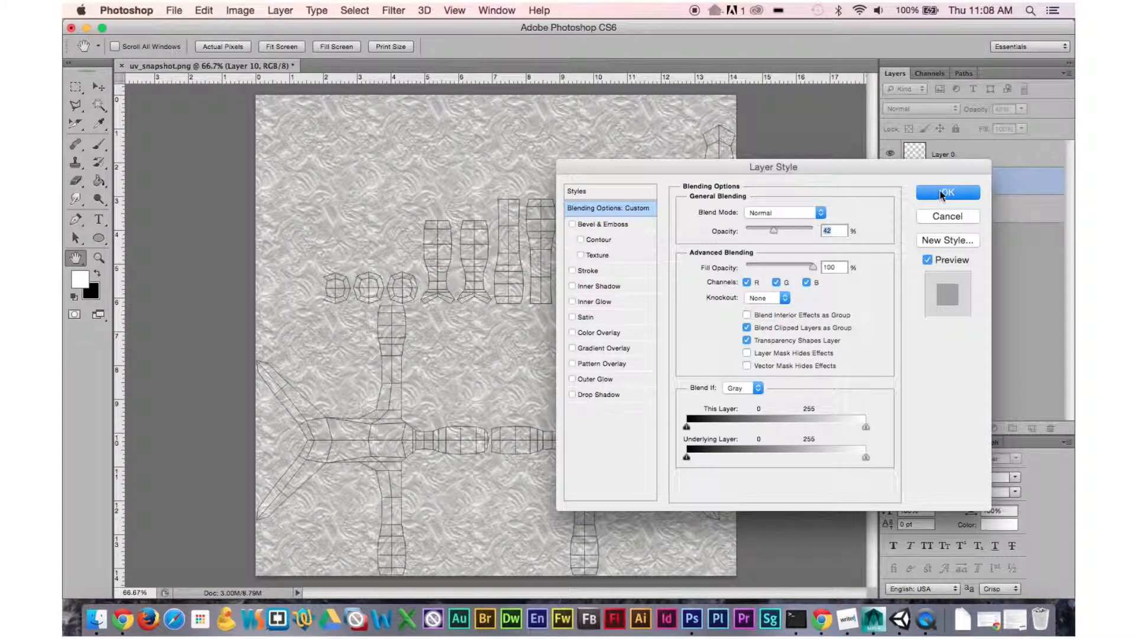
left_click(945, 193)
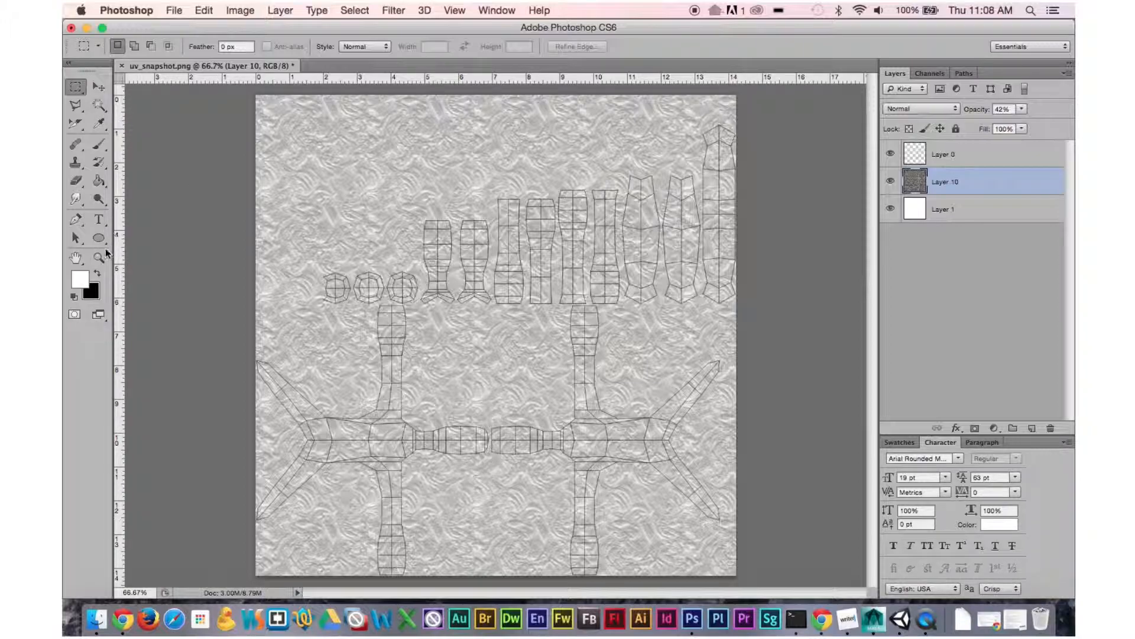
Set the foreground color to brown 9d5900 in the color picker.
left_click(99, 144)
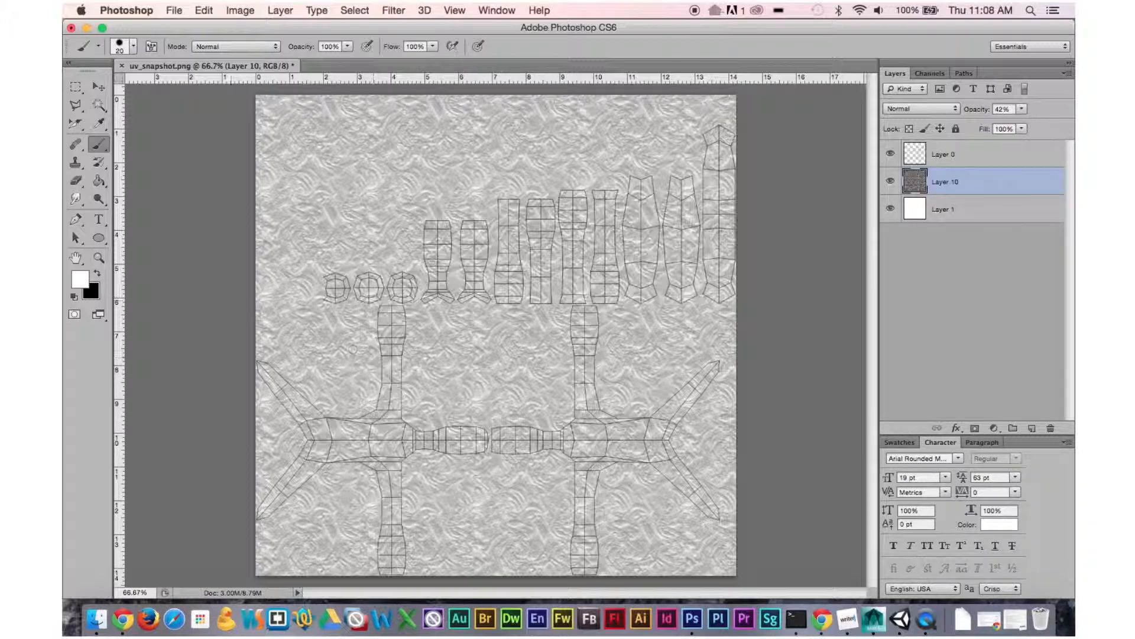
left_click(98, 275)
left_click(81, 278)
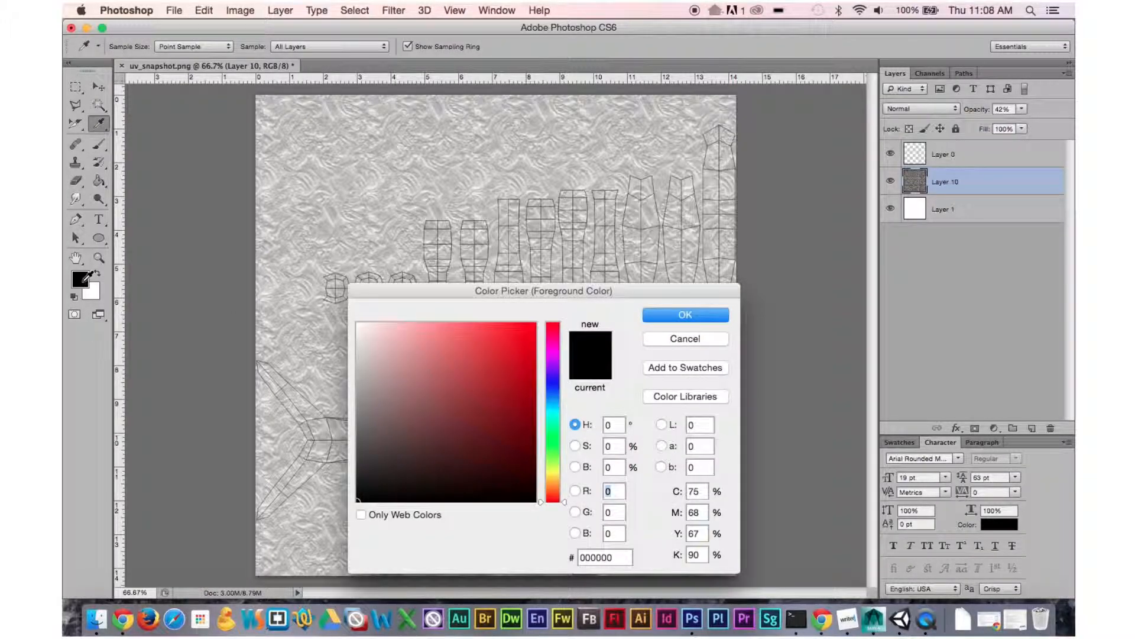
mouse_move(551, 475)
left_mouse_down()
mouse_move(559, 469)
mouse_move(555, 485)
left_mouse_up()
left_click_drag(517, 373, 534, 325)
left_click_drag(528, 367, 535, 385)
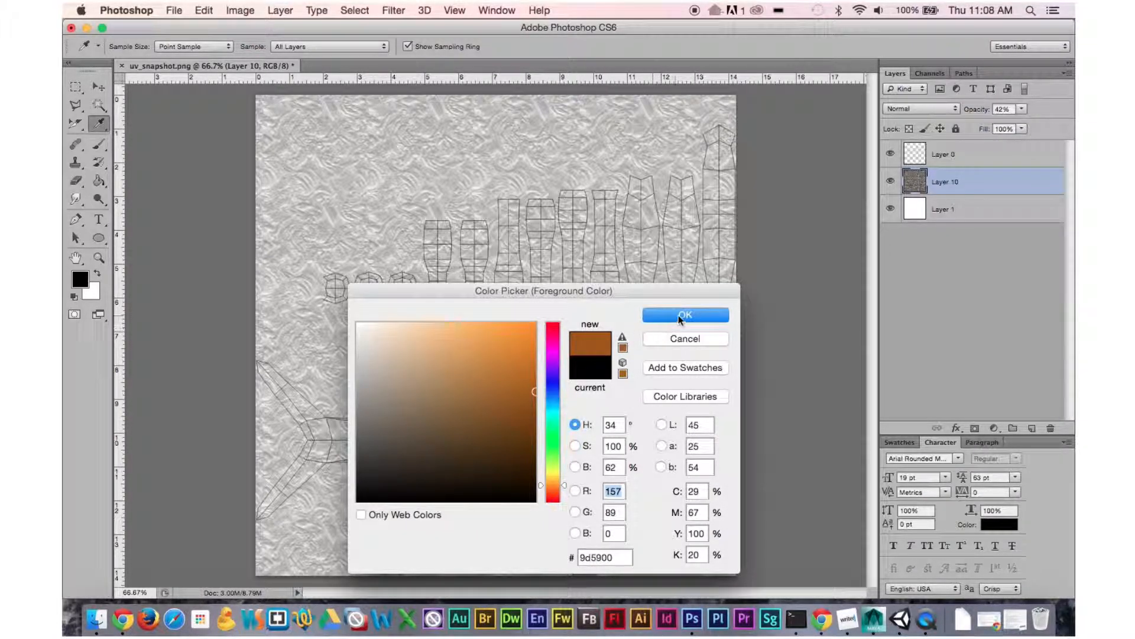
left_click(680, 315)
Paint brown strokes along the arm and leg UV shells on the texture layer with the Brush tool.
key("b")
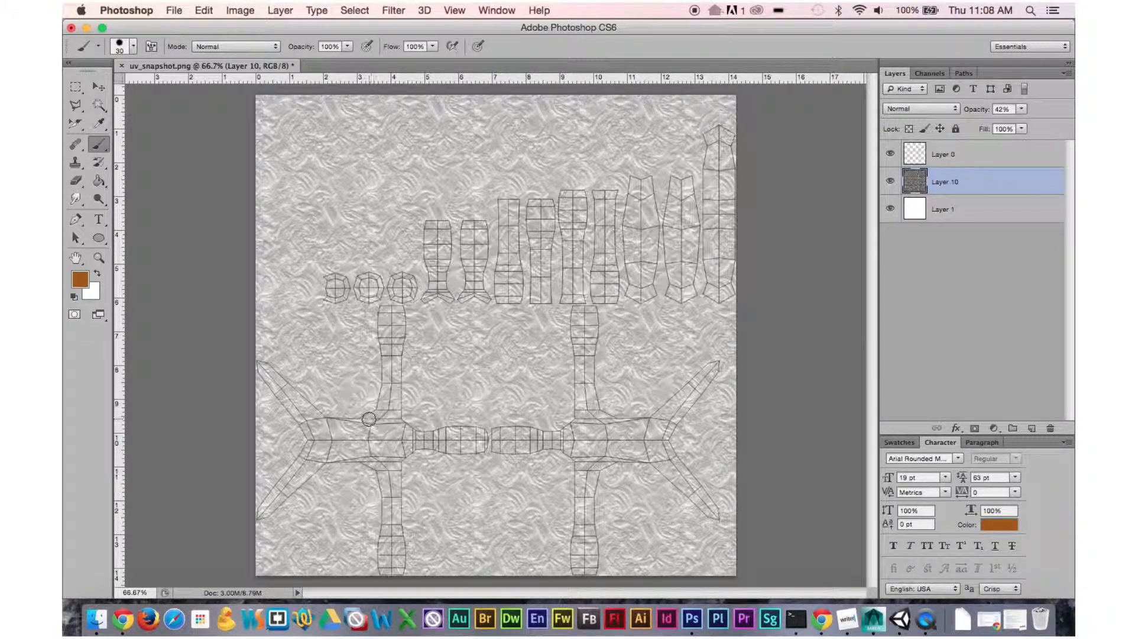
left_click_drag(377, 419, 383, 309)
mouse_move(372, 459)
left_mouse_down()
mouse_move(387, 500)
mouse_move(385, 569)
left_mouse_up()
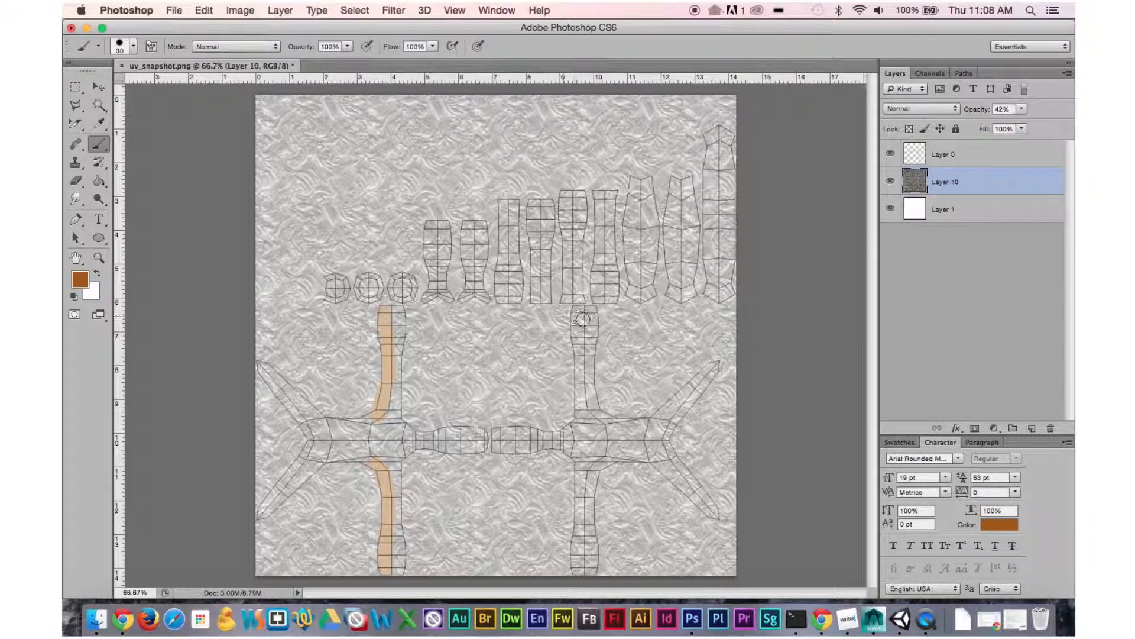
left_click_drag(592, 313, 592, 407)
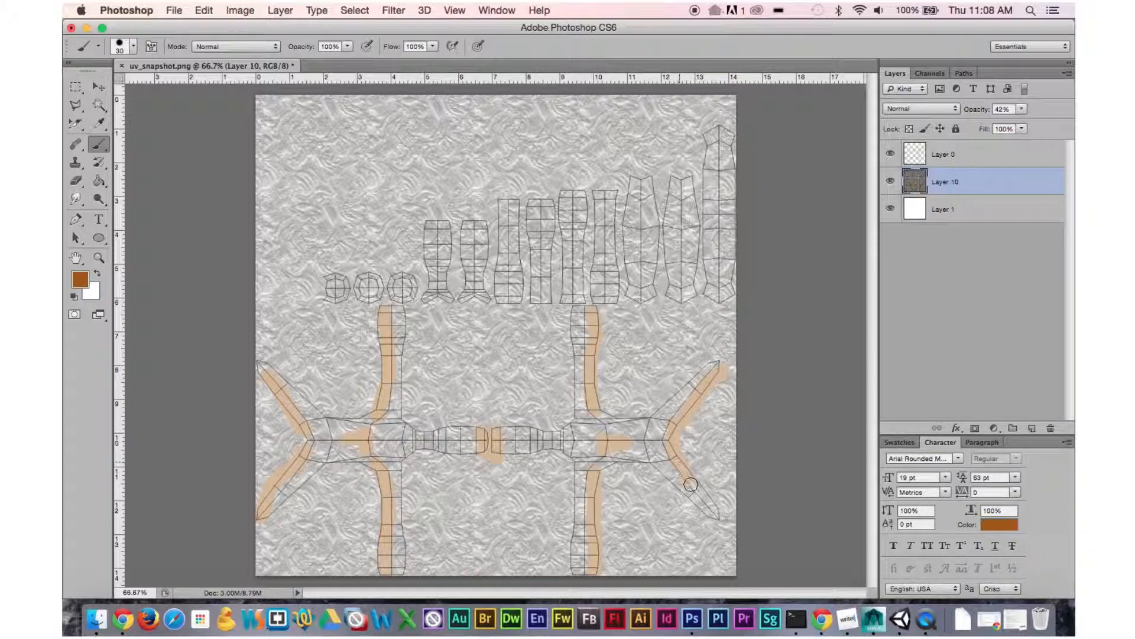
left_click_drag(684, 473, 726, 521)
Set the texture layer's opacity back to 100% in its blending options.
double_click(915, 174)
left_click_drag(774, 230, 818, 239)
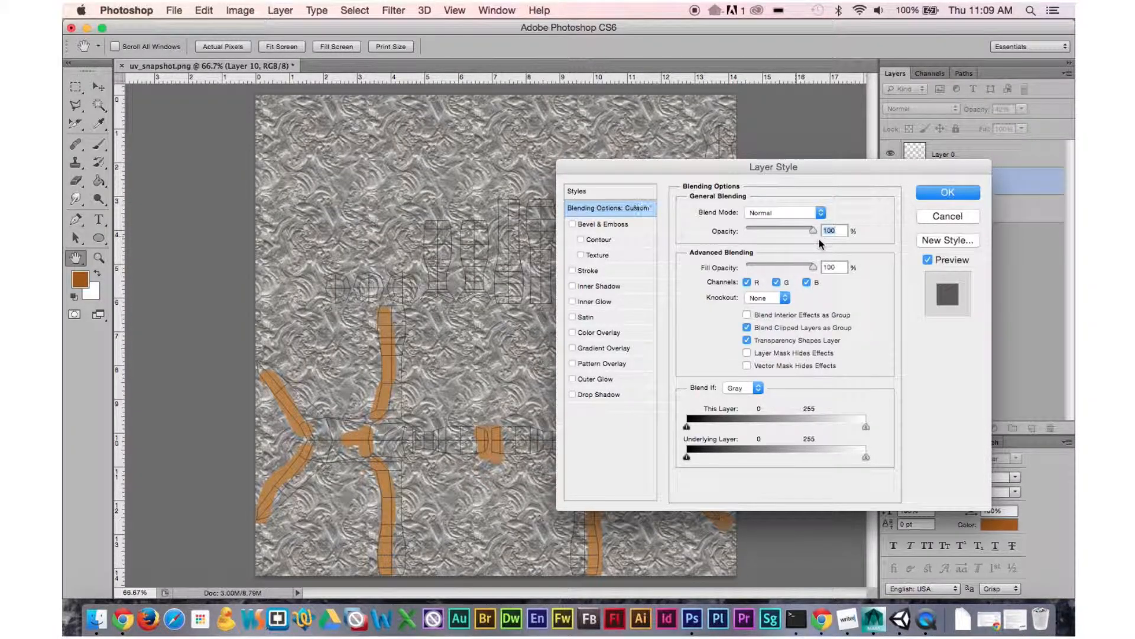
left_click(918, 196)
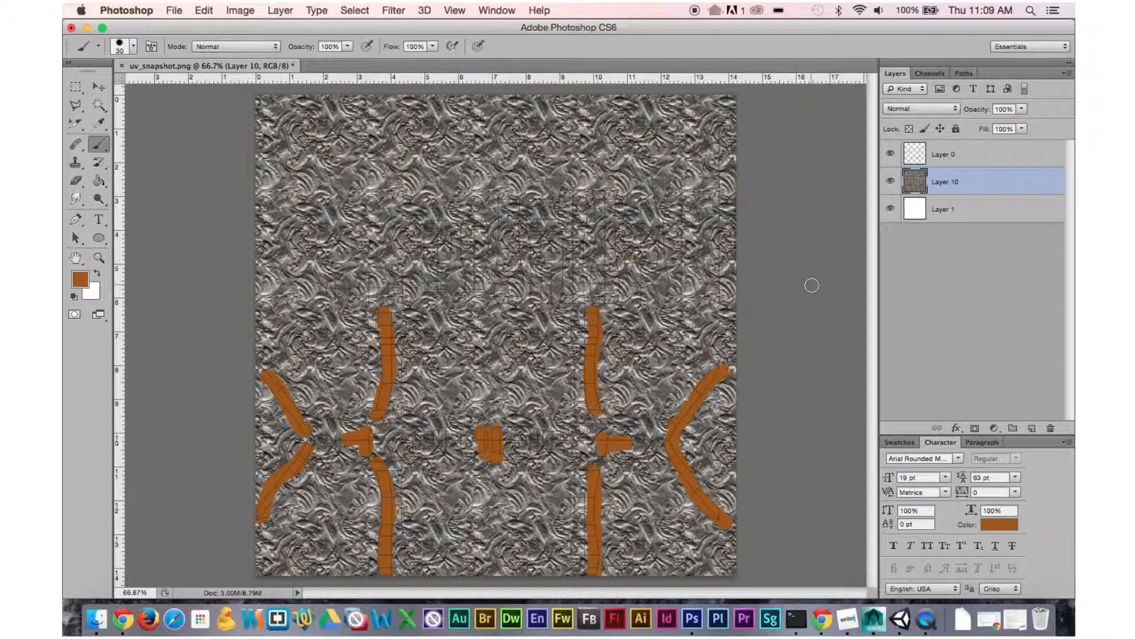
Hide the UV wireframe layer and save the image as texture.png in PNG format.
left_click(891, 155)
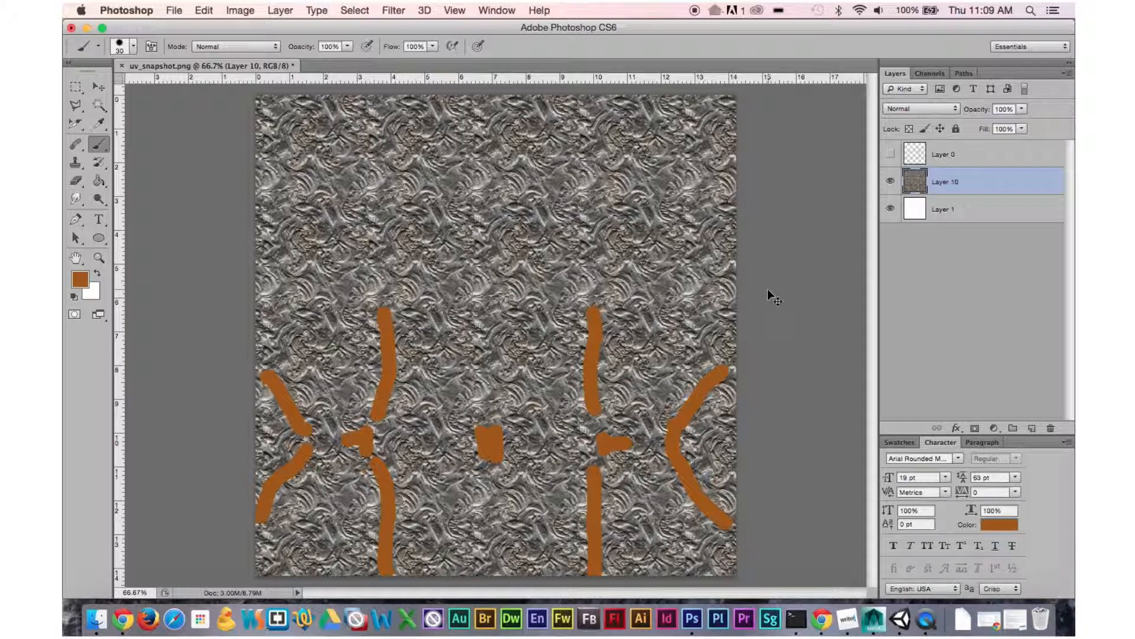
key("super+s")
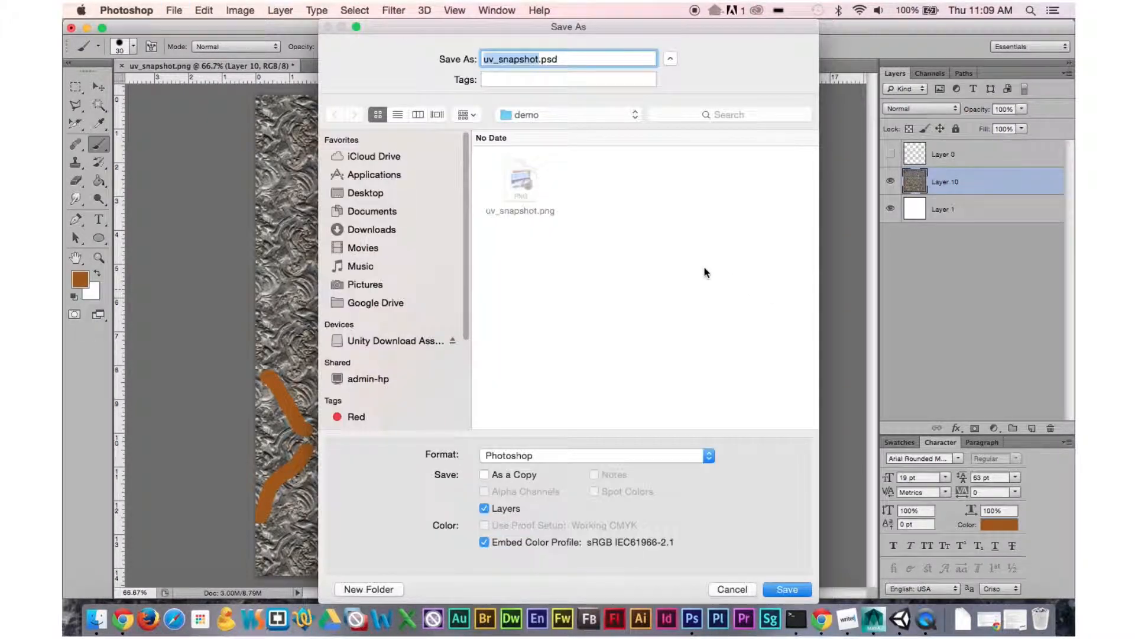
left_click(577, 460)
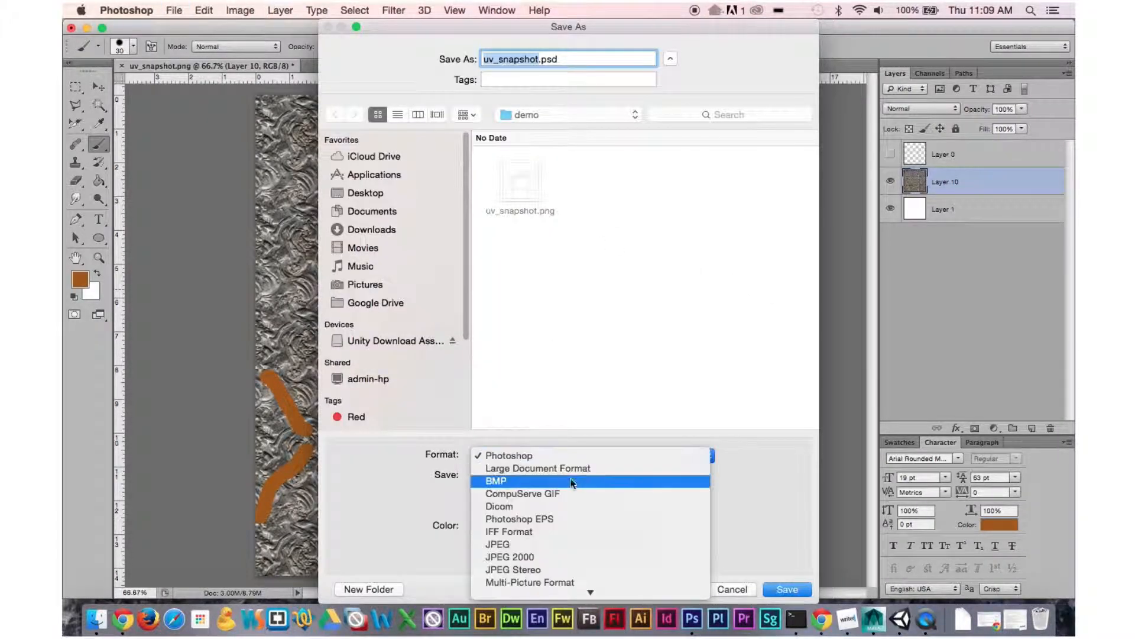
scroll(563, 523, "down", 3)
scroll(548, 540, "down", 3)
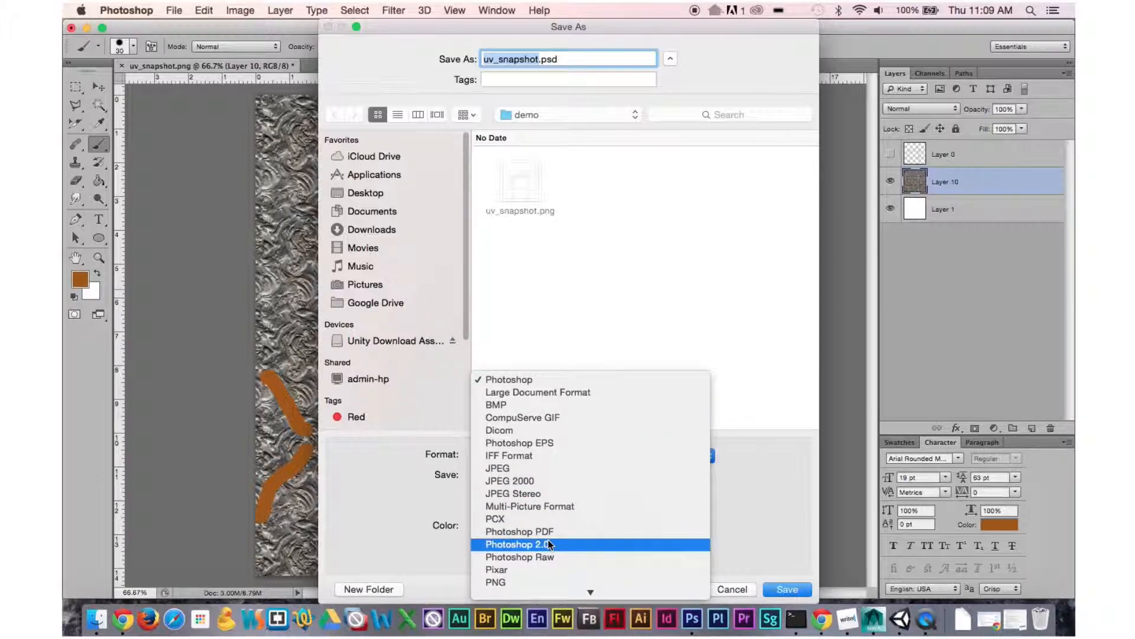
scroll(546, 559, "down", 2)
left_click(547, 559)
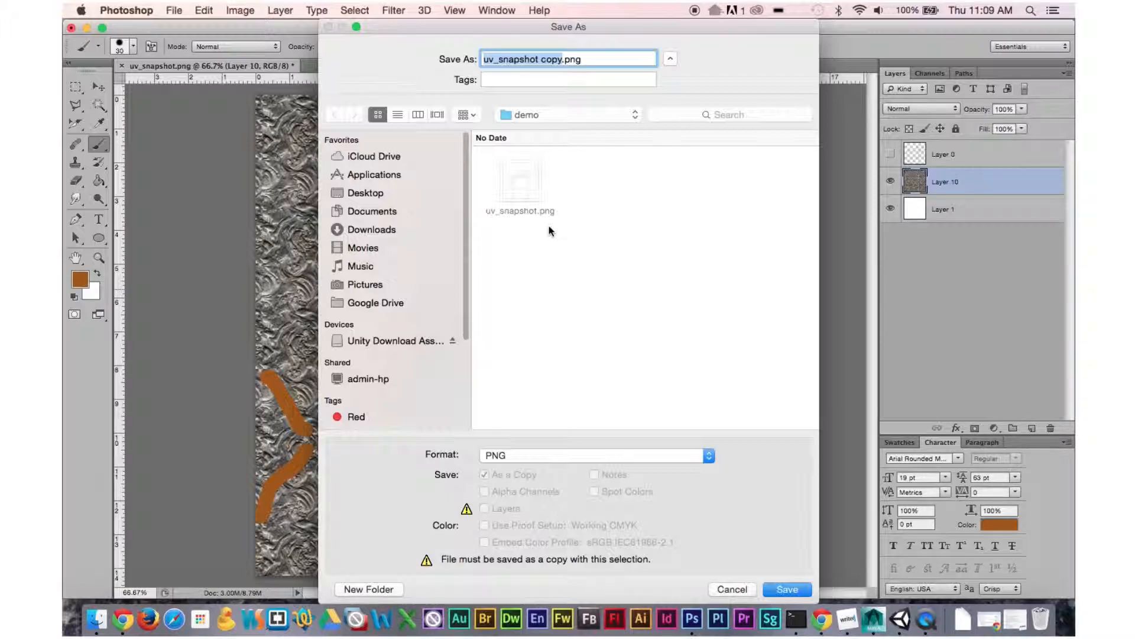
type("texture")
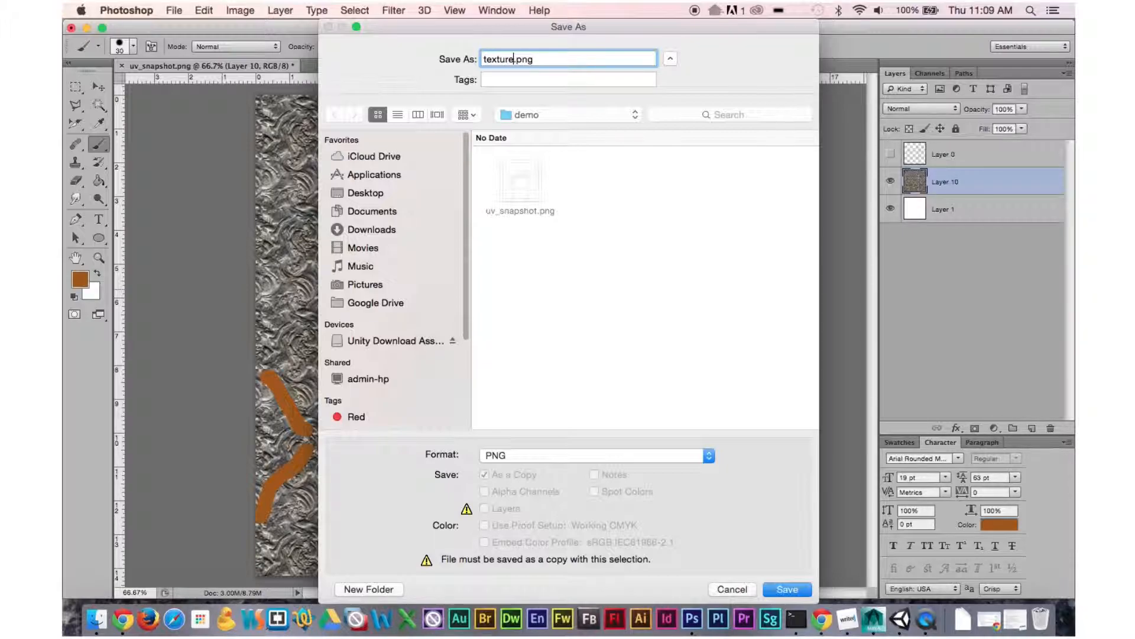
left_click(796, 588)
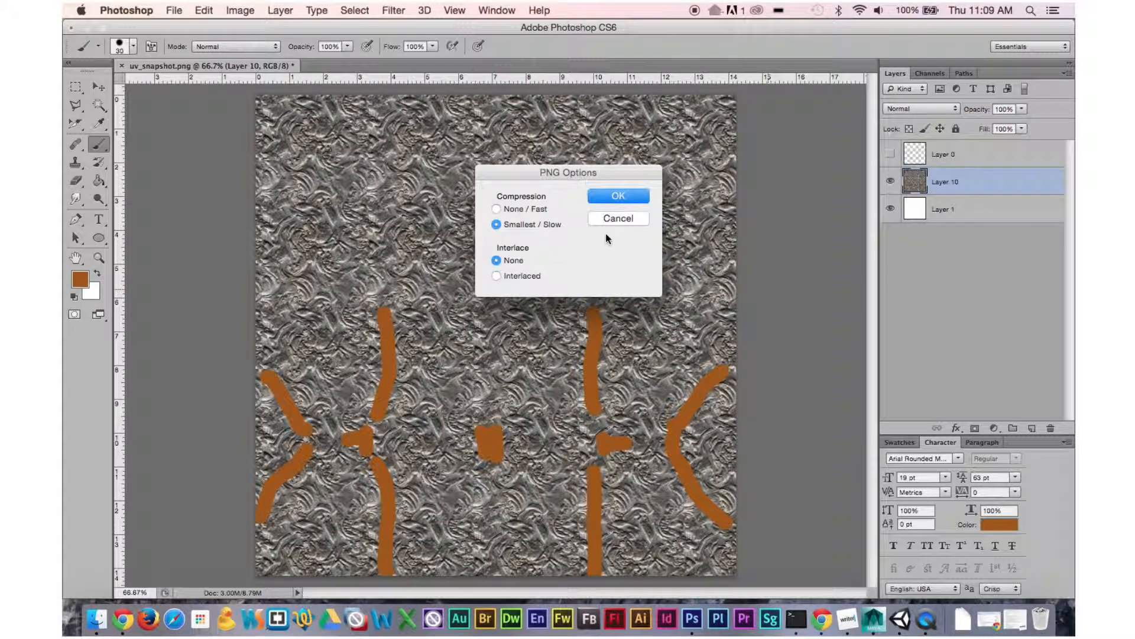
left_click(635, 202)
Switch back to Maya, passing the Finder folder that holds texture.png.
key("ctrl+Left")
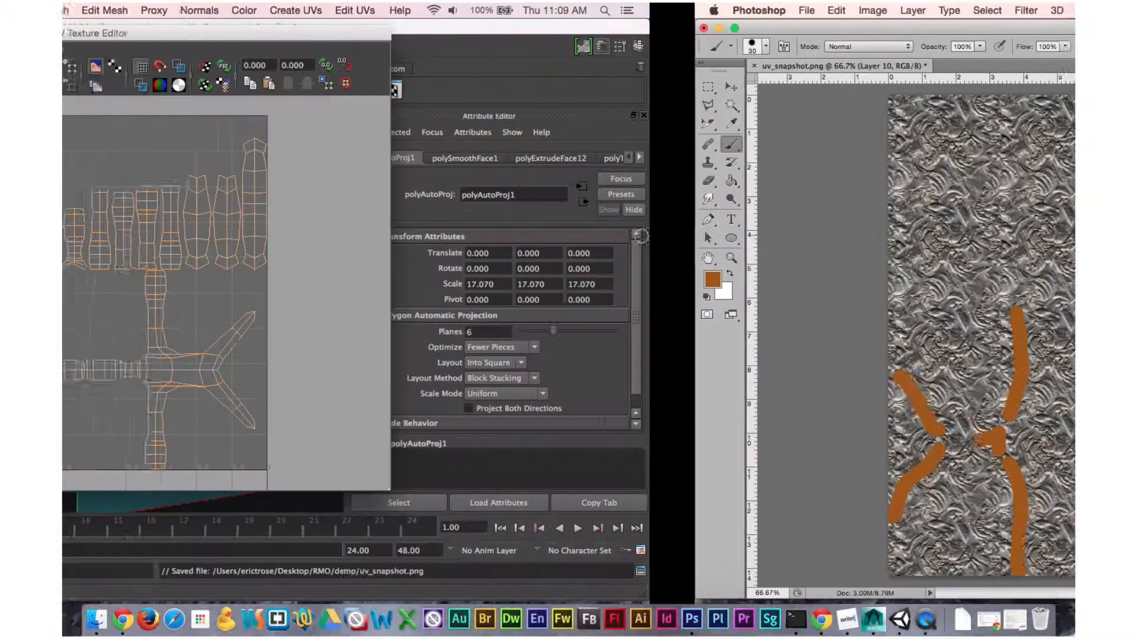
key("ctrl+Left")
key("ctrl+Left")
left_click(567, 226)
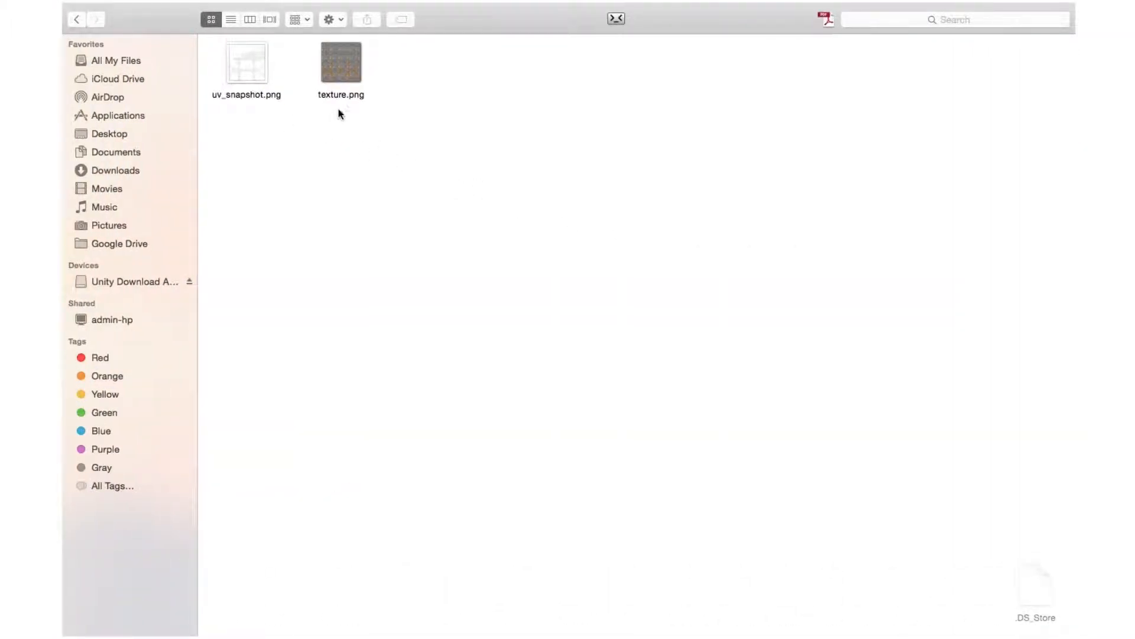
key("ctrl+Right")
key("ctrl+Right")
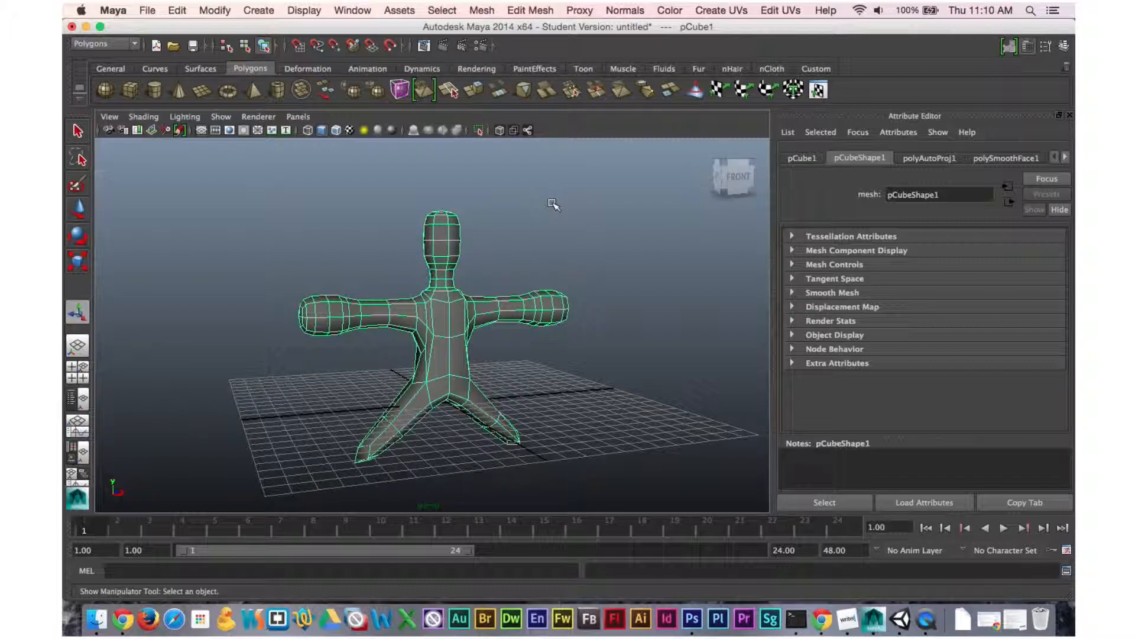
Assign a new Blinn material to the character mesh.
right_click(449, 236)
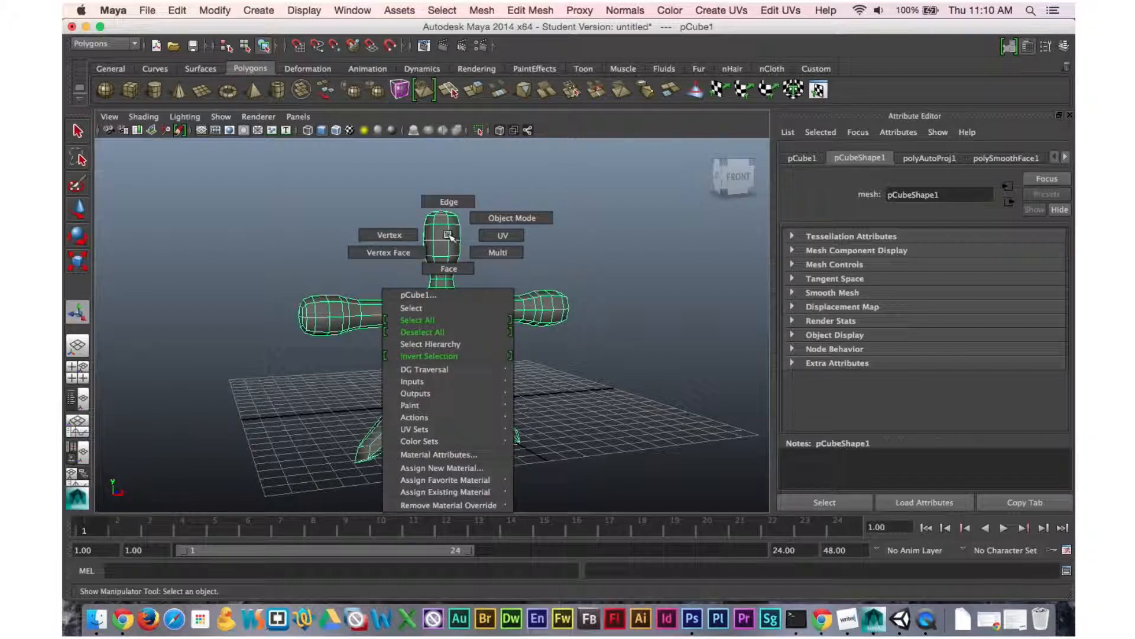
left_click(449, 467)
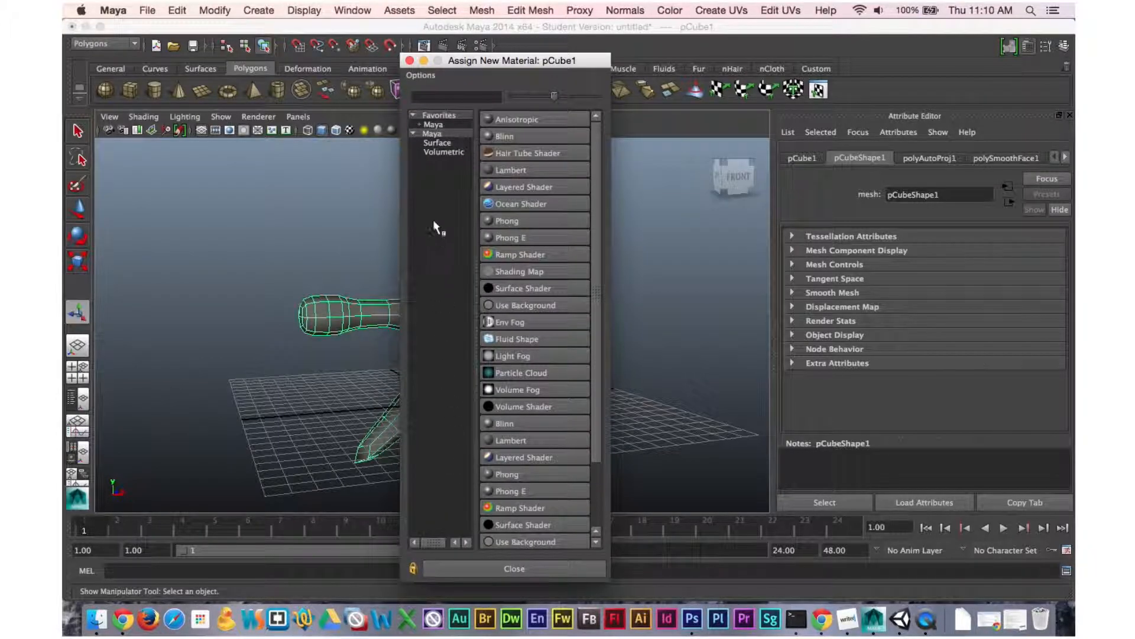
left_click(504, 136)
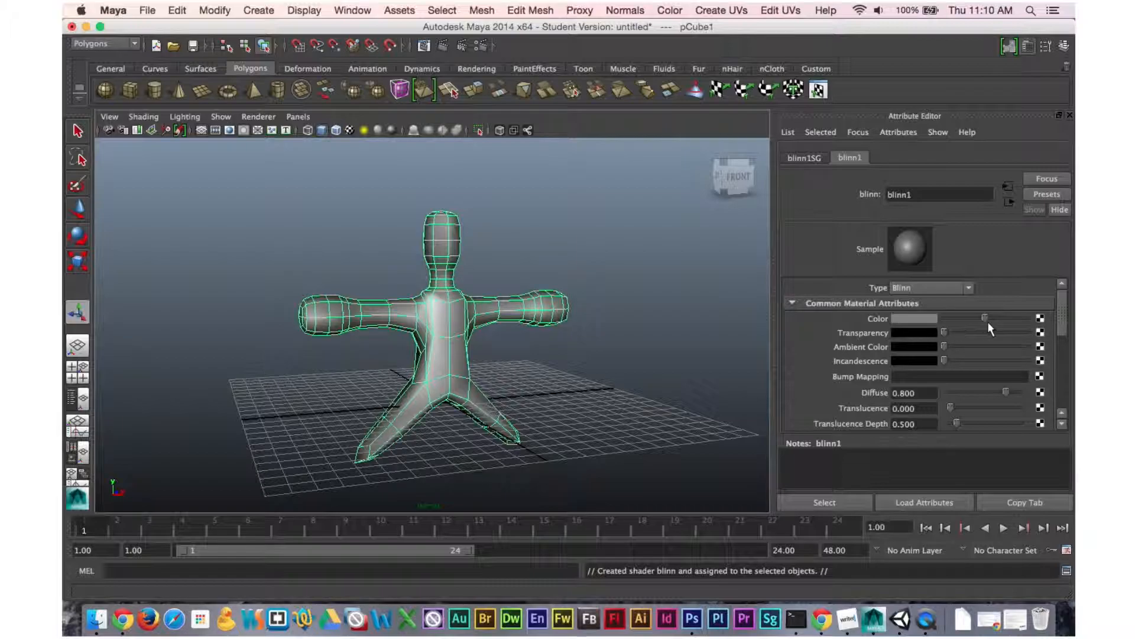
Connect a File texture to the Blinn's color and load texture.png from the demo folder.
left_click(1040, 318)
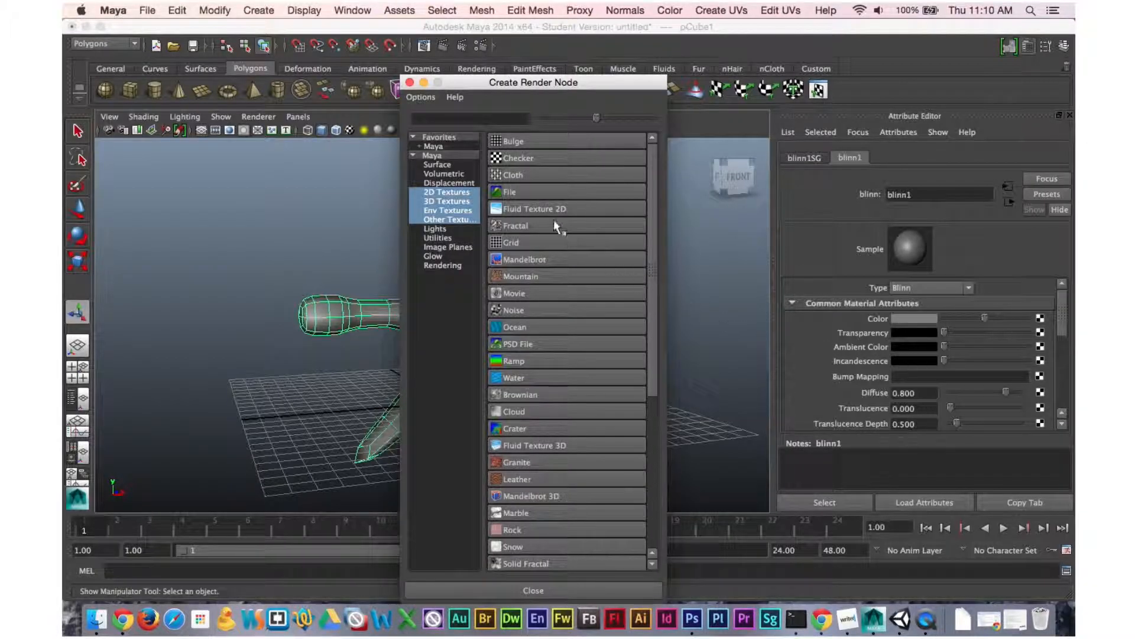
left_click(513, 190)
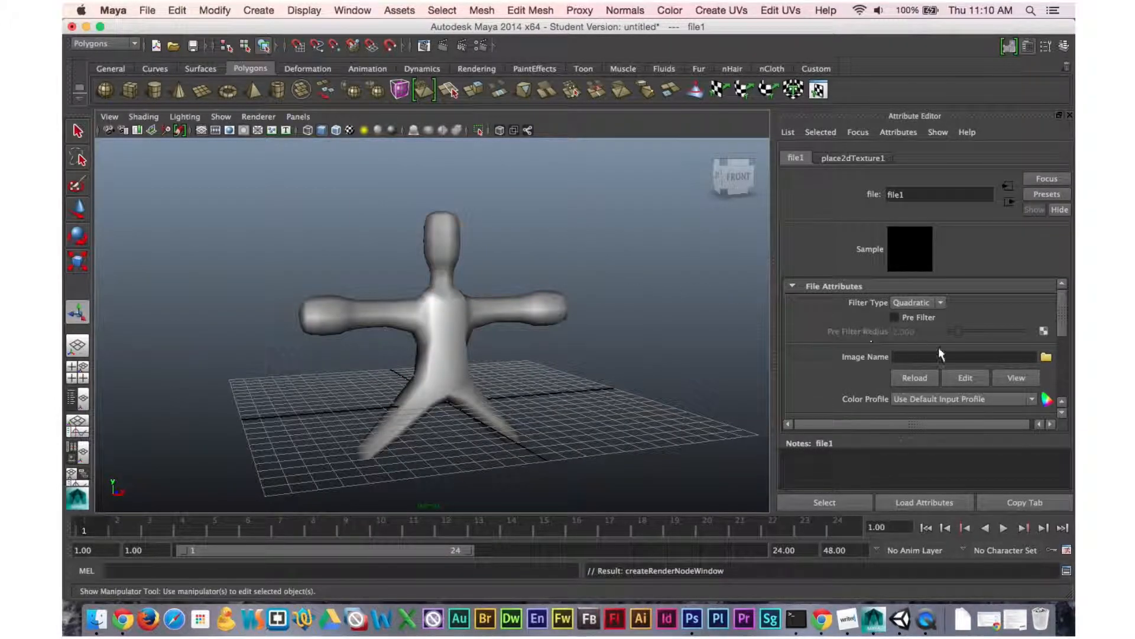
left_click(1046, 357)
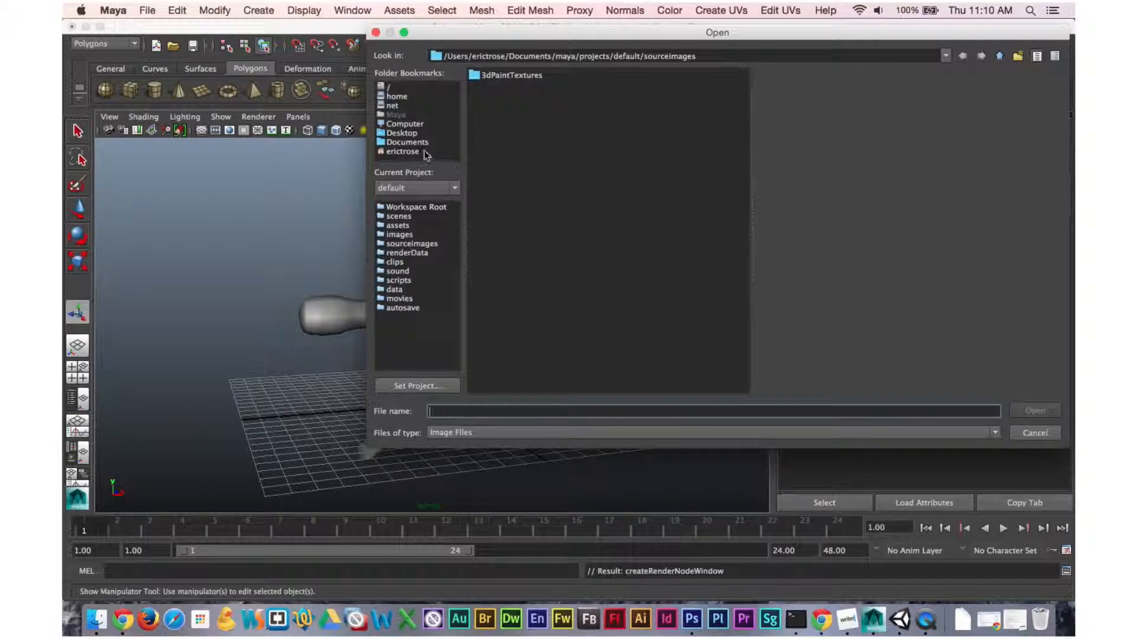
left_click(405, 136)
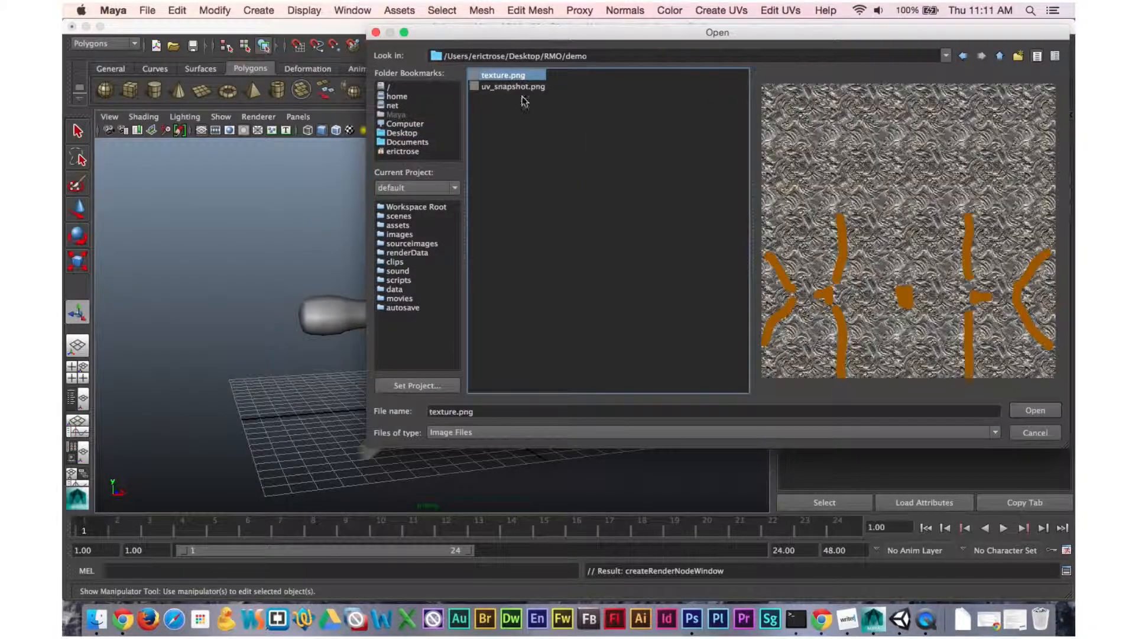
left_click(1029, 409)
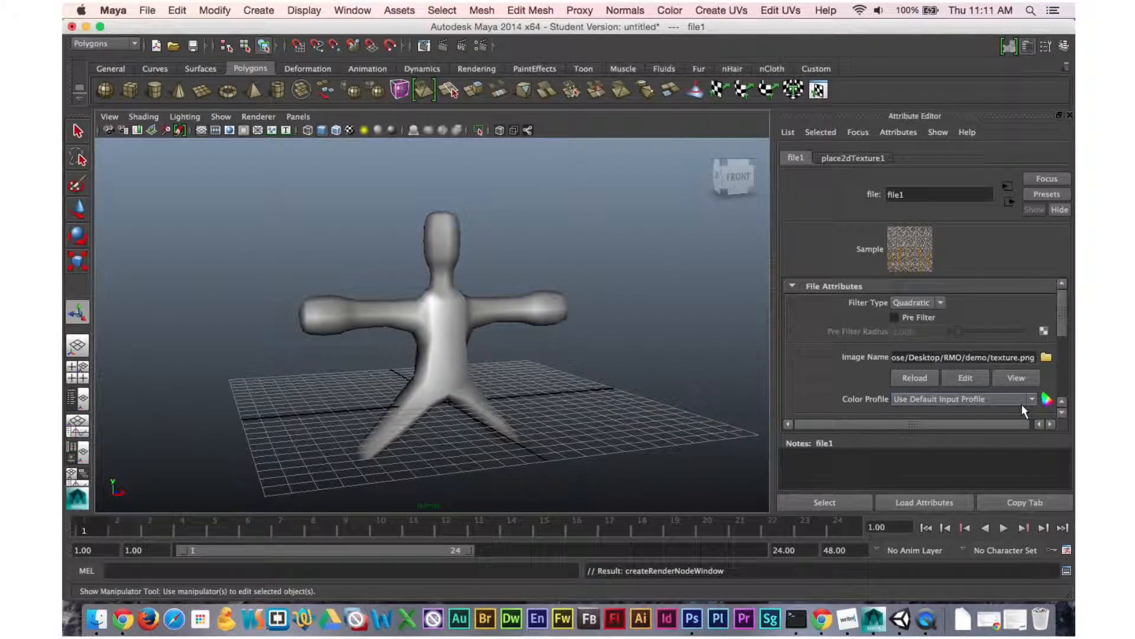
Switch the viewport to smooth textured display to preview the texture on the character.
key("3")
key("6")
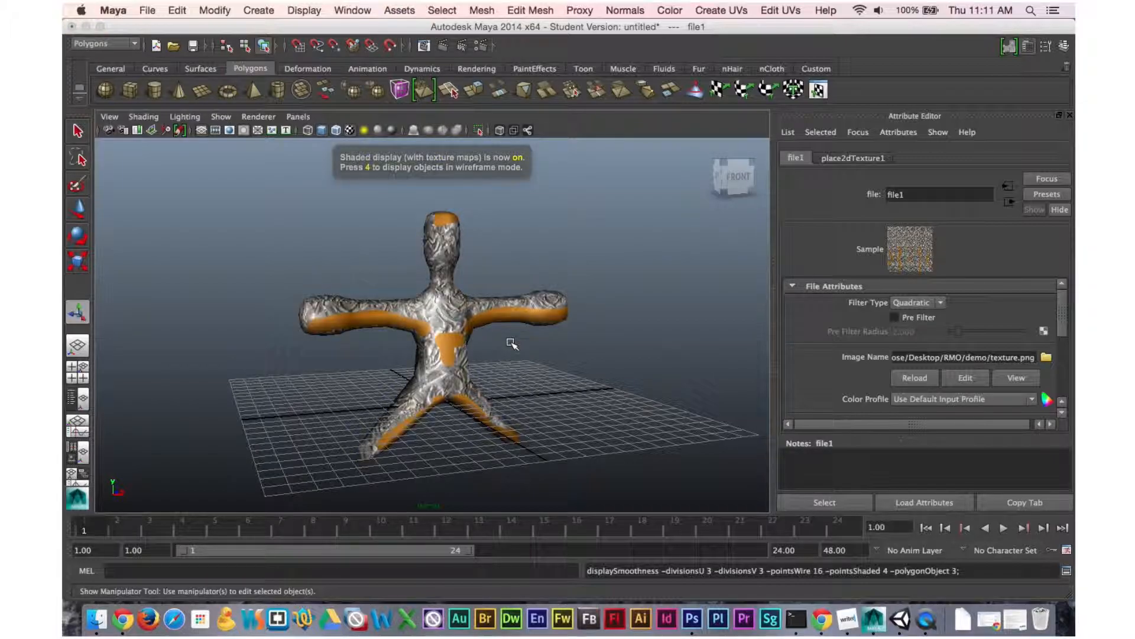
key("4")
key("5")
key("6")
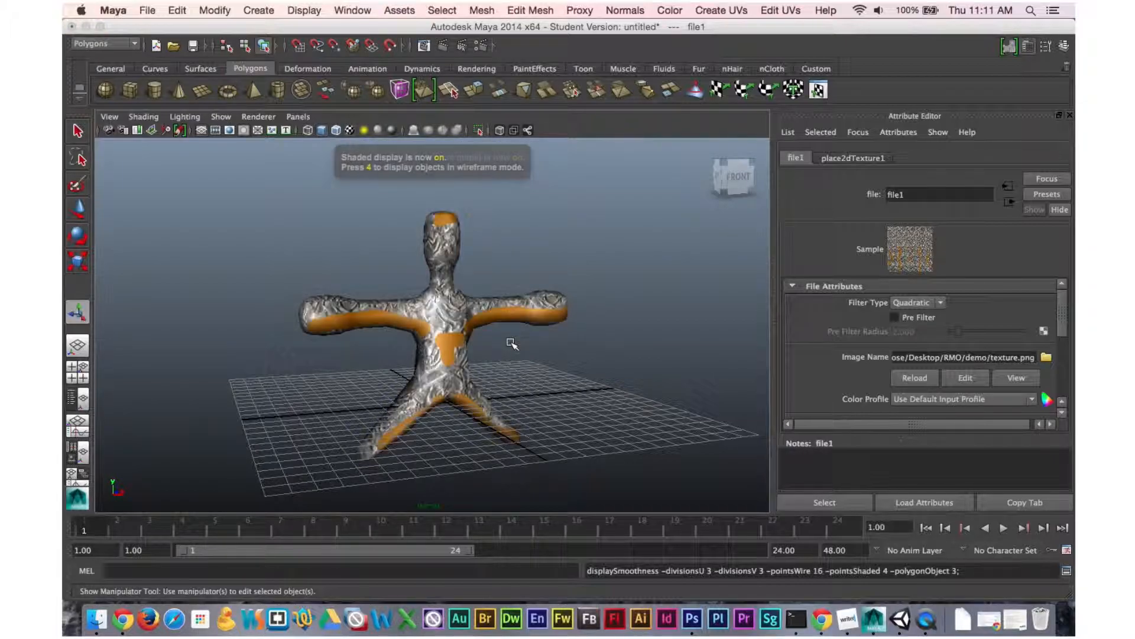
left_click_drag(456, 343, 427, 332, "alt")
left_click(619, 275)
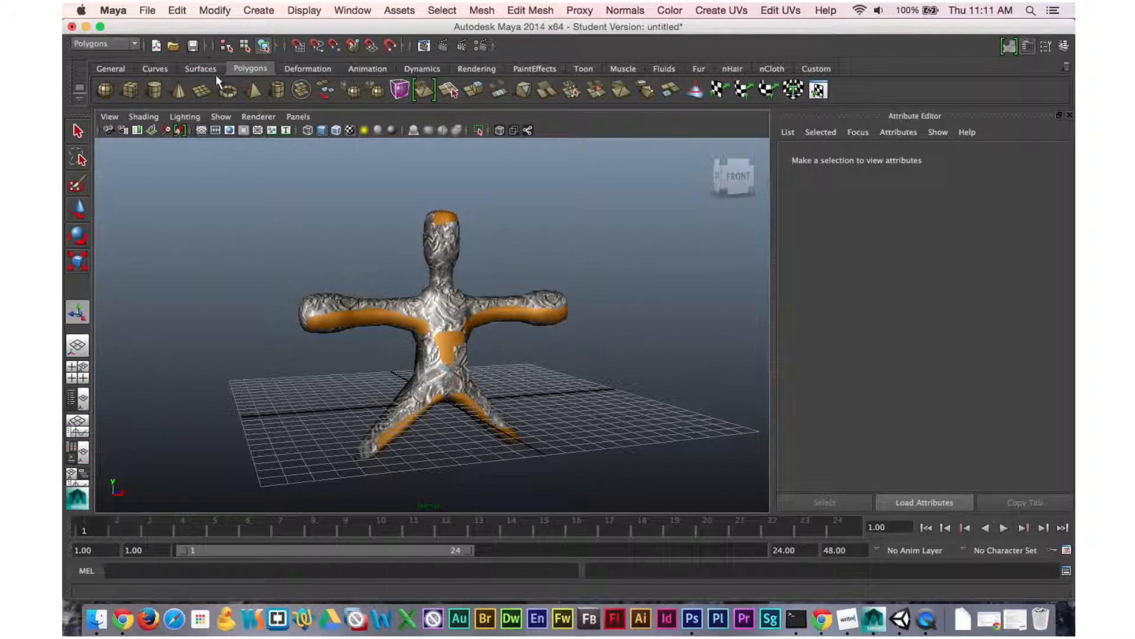
Select the character and start exporting the selection.
left_click(147, 10)
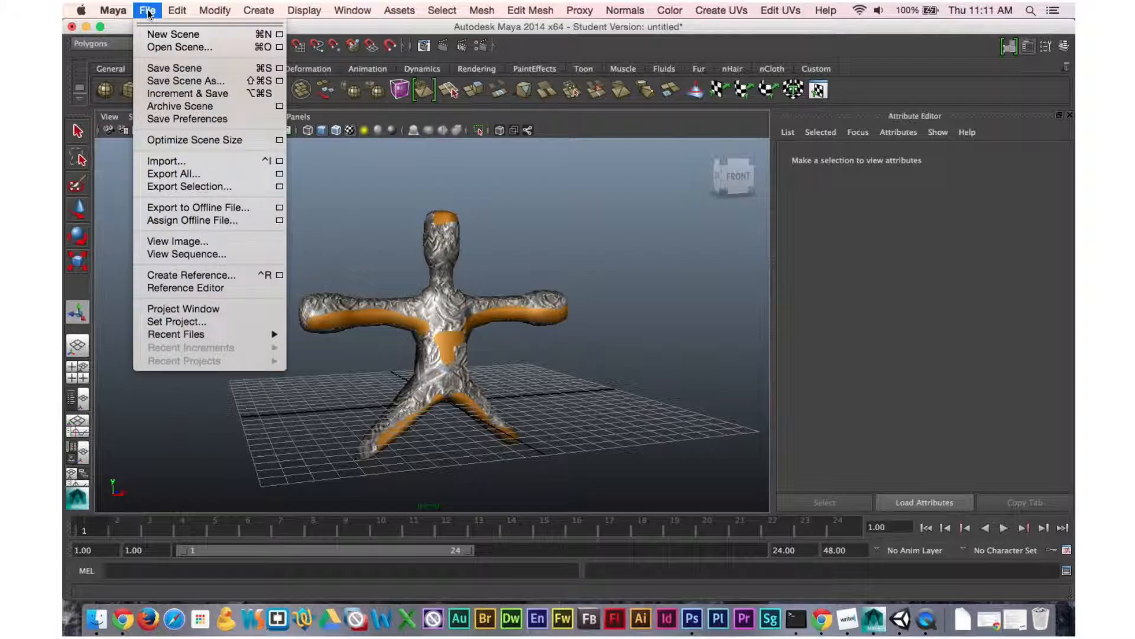
left_click(517, 195)
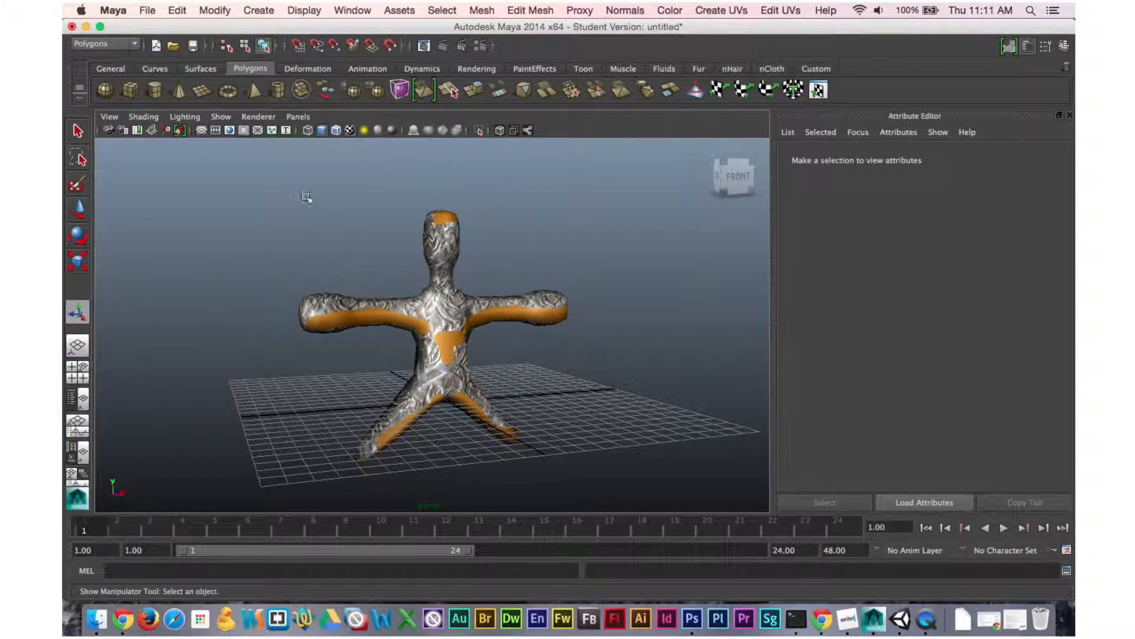
left_click(450, 306)
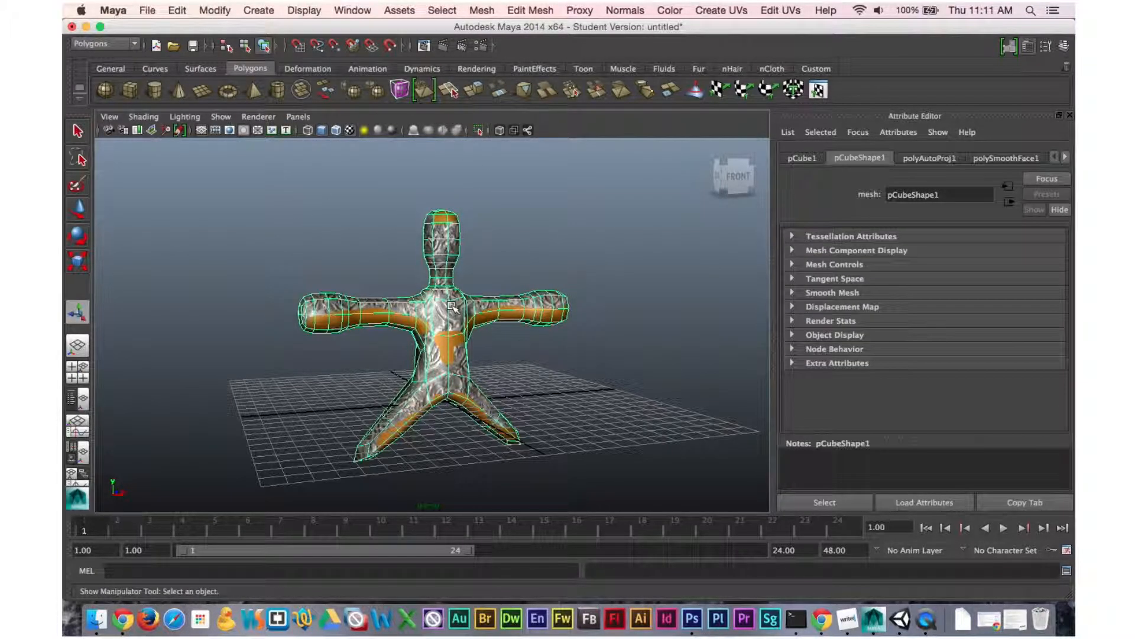
left_click(148, 10)
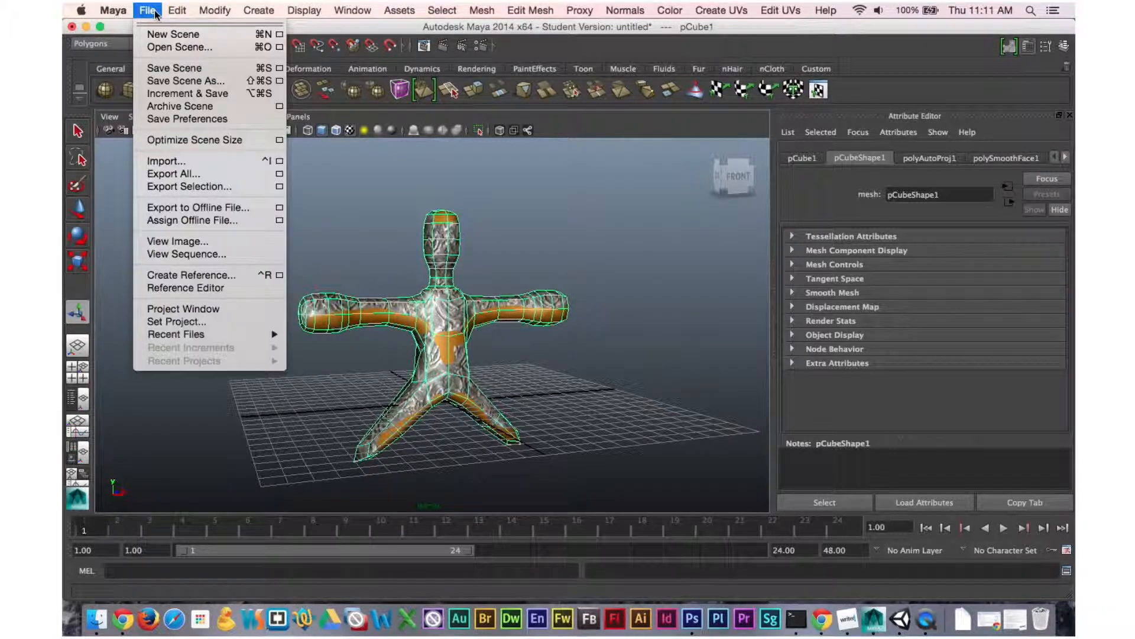
left_click(197, 187)
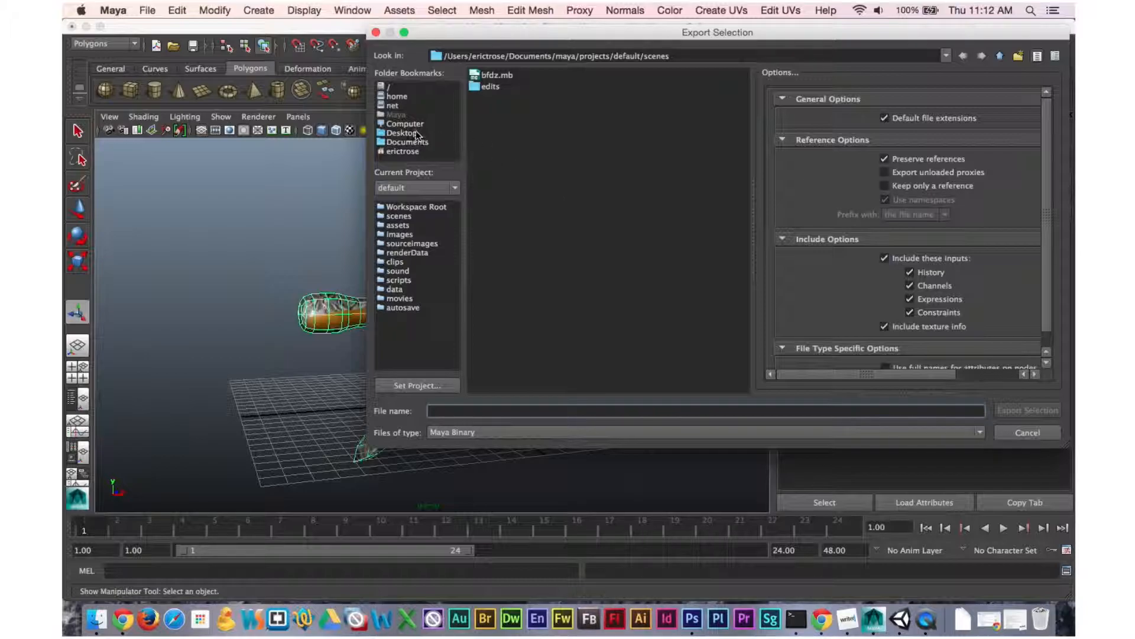
Set the export file type to Maya Binary and browse to the demo folder inside RMO on the Desktop.
left_click(739, 431)
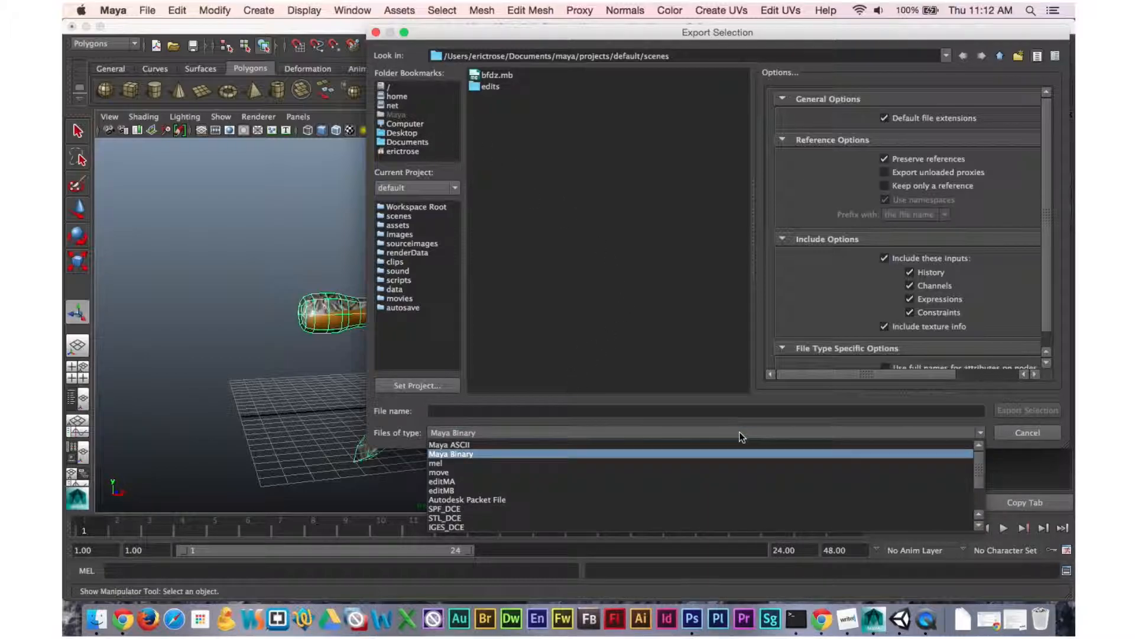
left_click(479, 453)
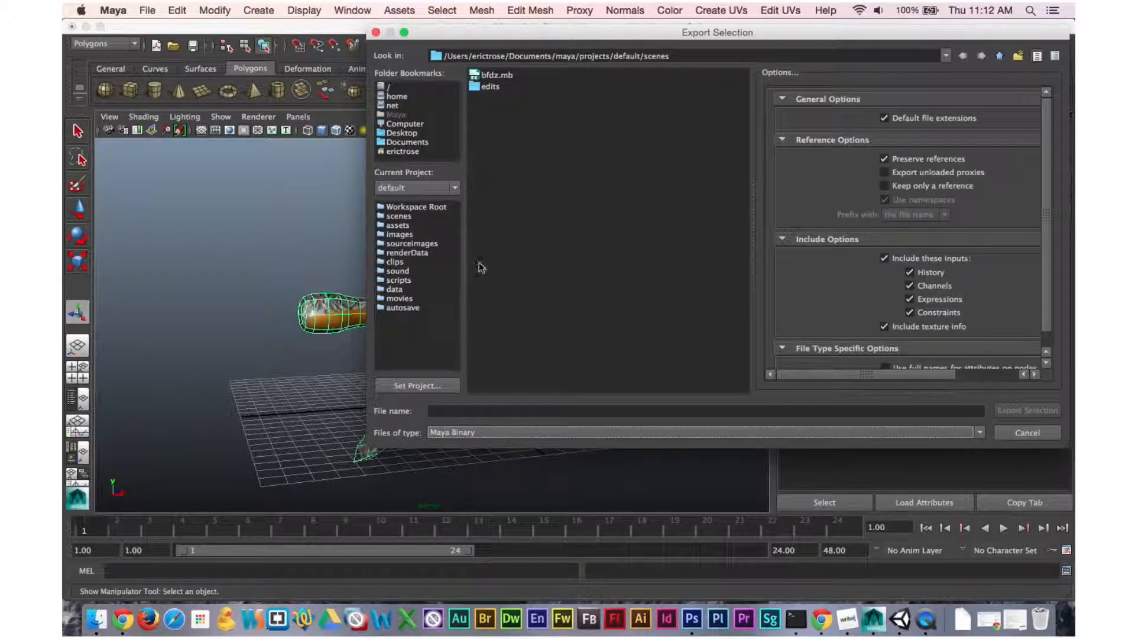
left_click(413, 134)
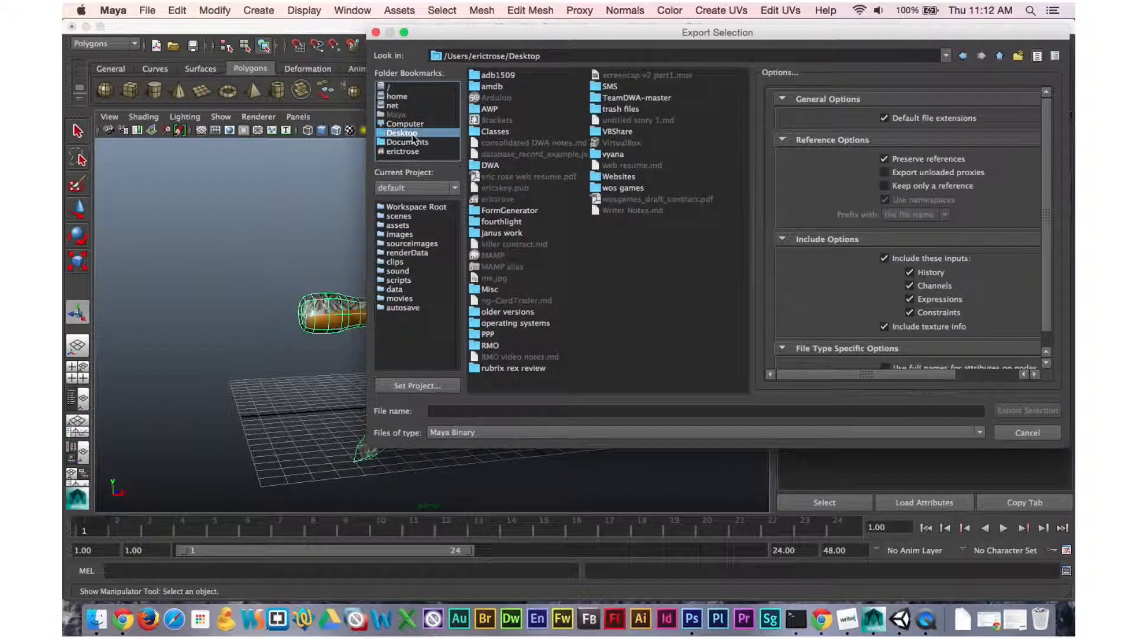
double_click(490, 345)
double_click(498, 76)
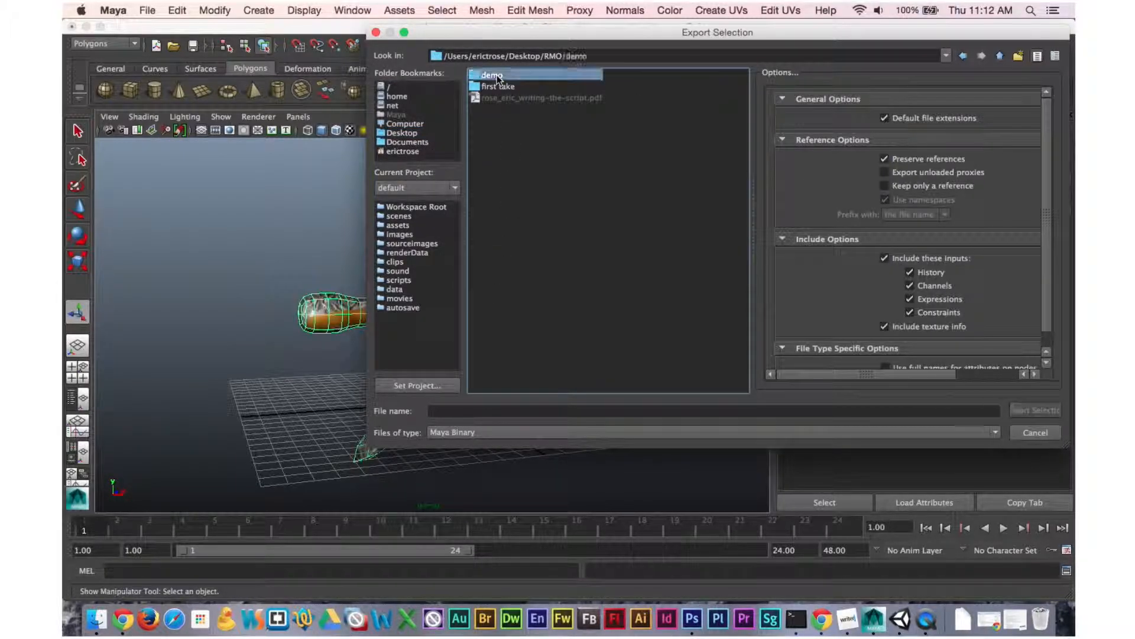
Export the selected character as stickman, continuing past the student version notice.
left_click(497, 411)
type("st")
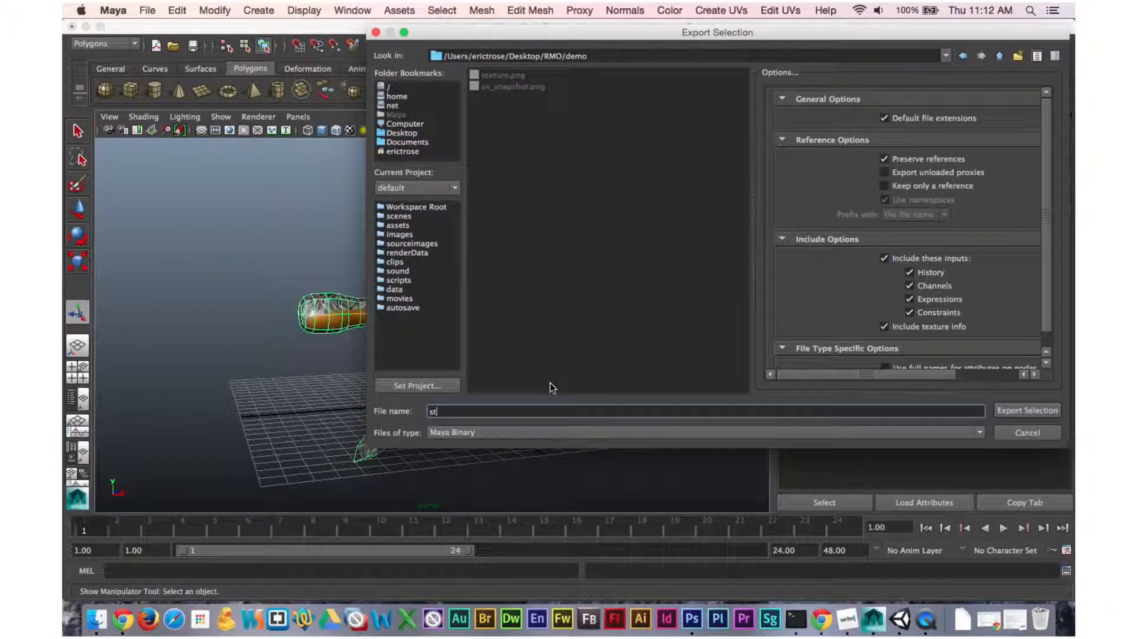
type("ickman")
left_click(1013, 409)
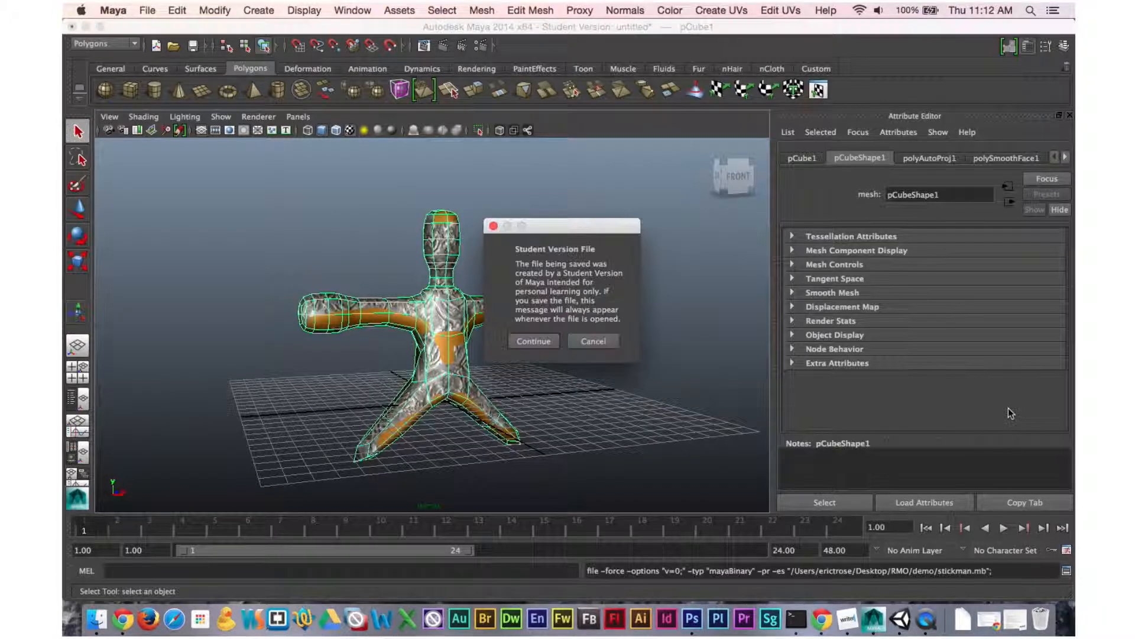
left_click(539, 342)
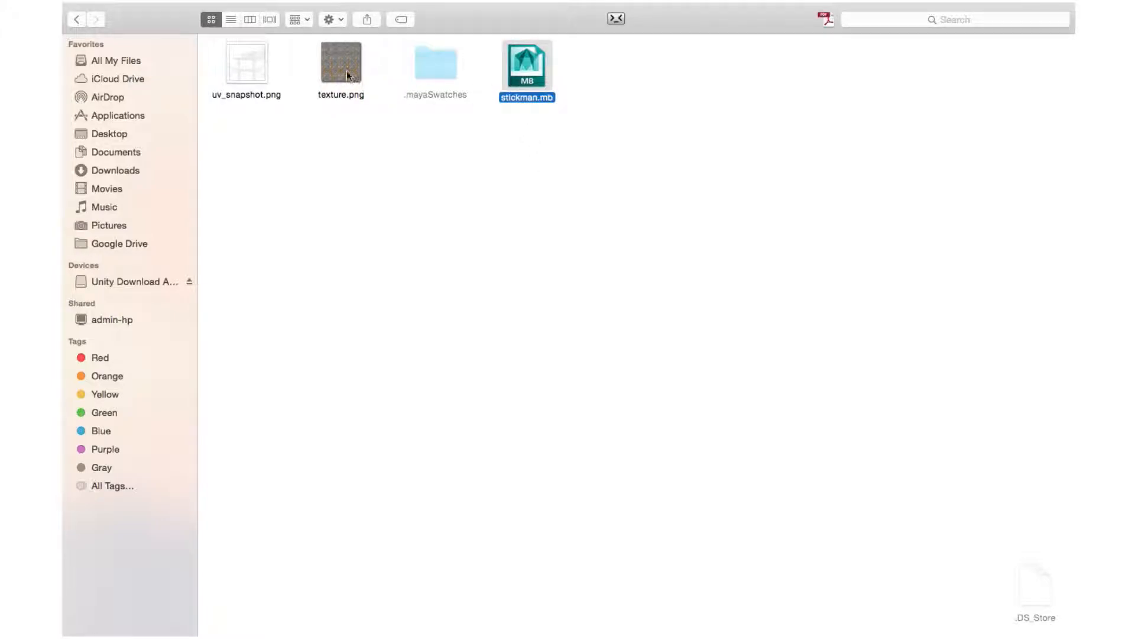
Add stickman.mb to the Unity project's Assets and place an instance of it in the scene.
left_click_drag(535, 76, 453, 523)
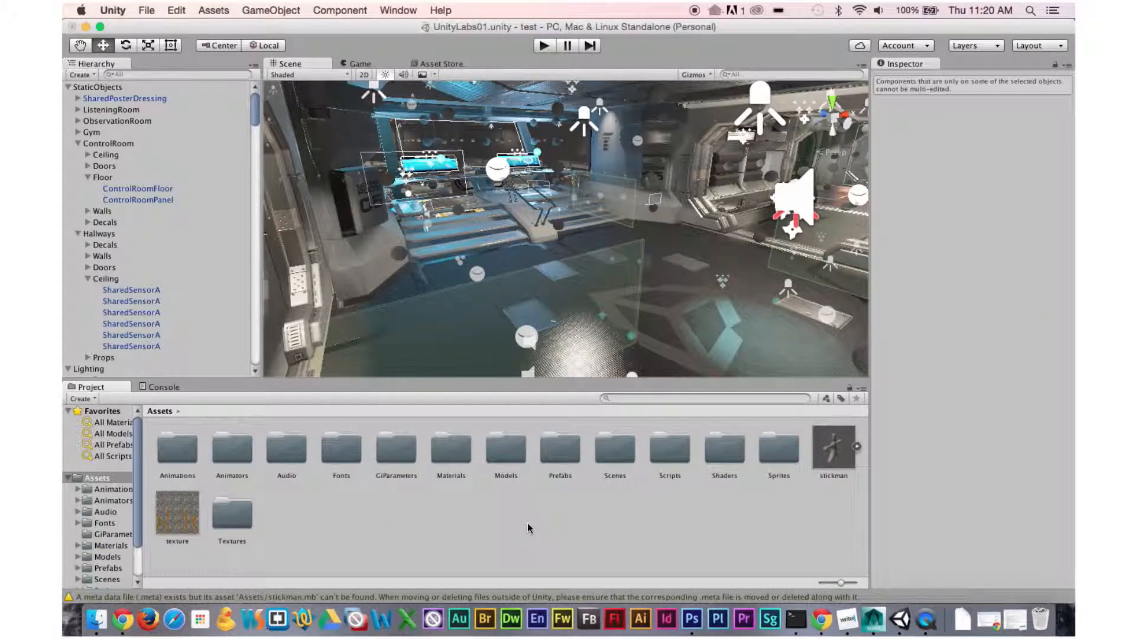
left_click(825, 451)
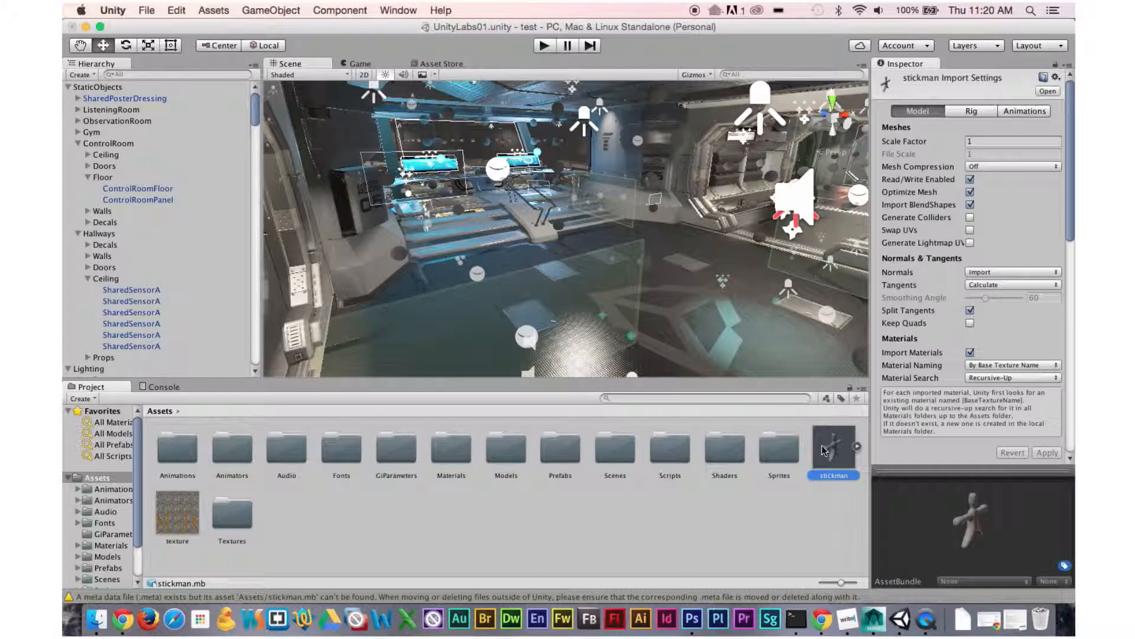
left_click_drag(835, 460, 548, 255)
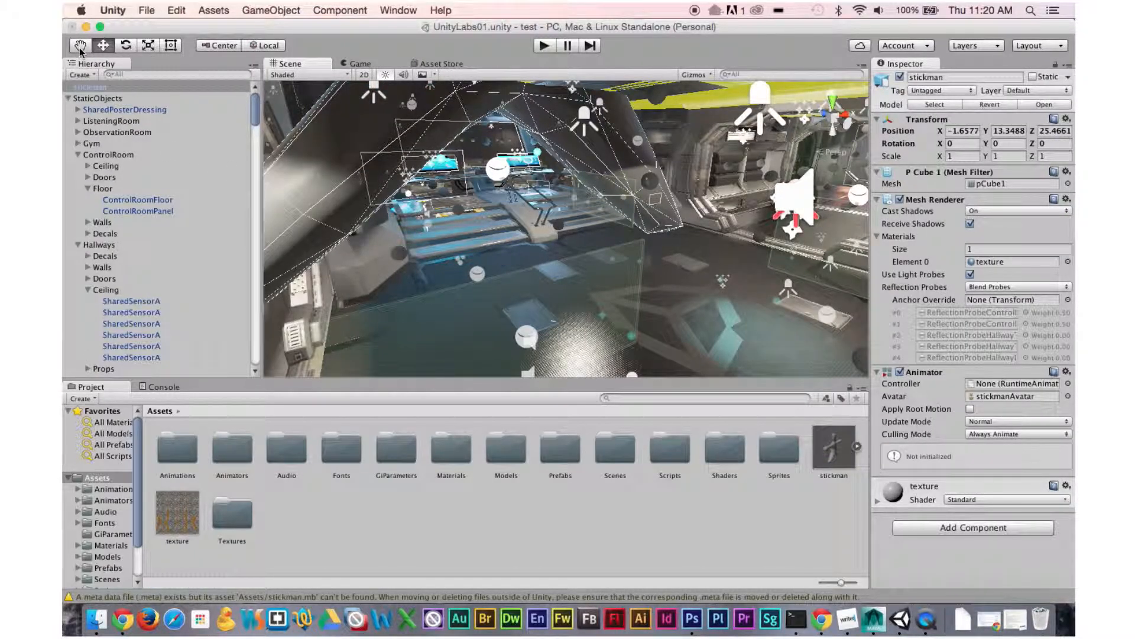
Scale the stickman down uniformly to about 0.184.
left_click(150, 47)
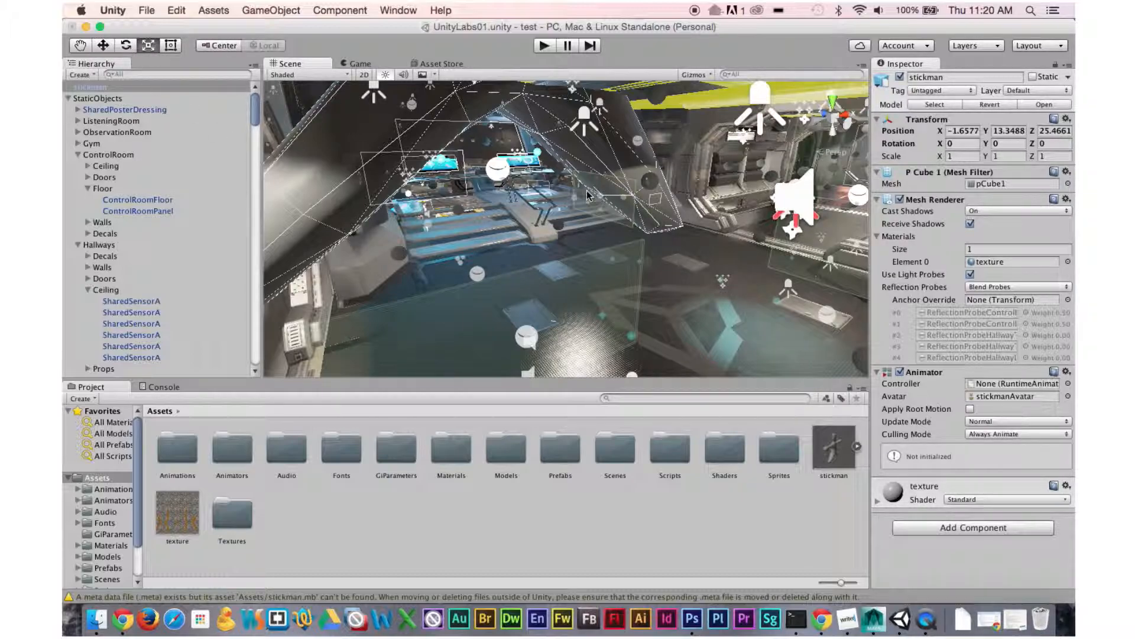
left_click_drag(618, 249, 580, 47, "alt")
left_click_drag(540, 125, 480, 139, "alt")
Move the stickman down into the control room, to about X -1.02 and Y 7.36.
key("w")
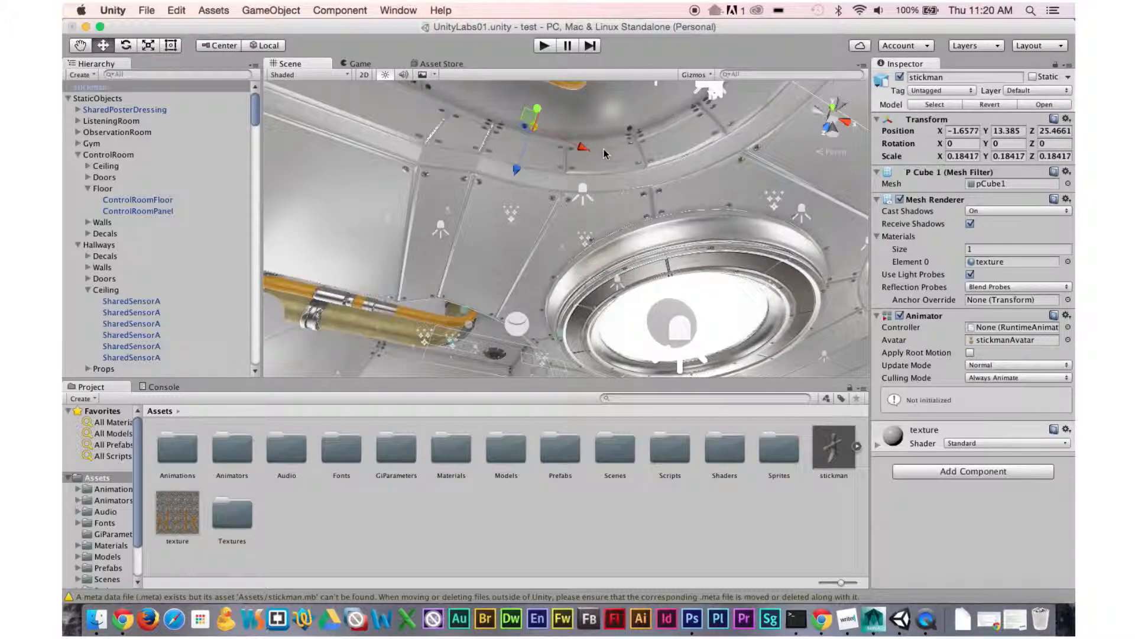
left_click_drag(539, 112, 693, 439)
mouse_move(502, 142)
left_mouse_down()
mouse_move(502, 167)
mouse_move(501, 157)
left_mouse_up()
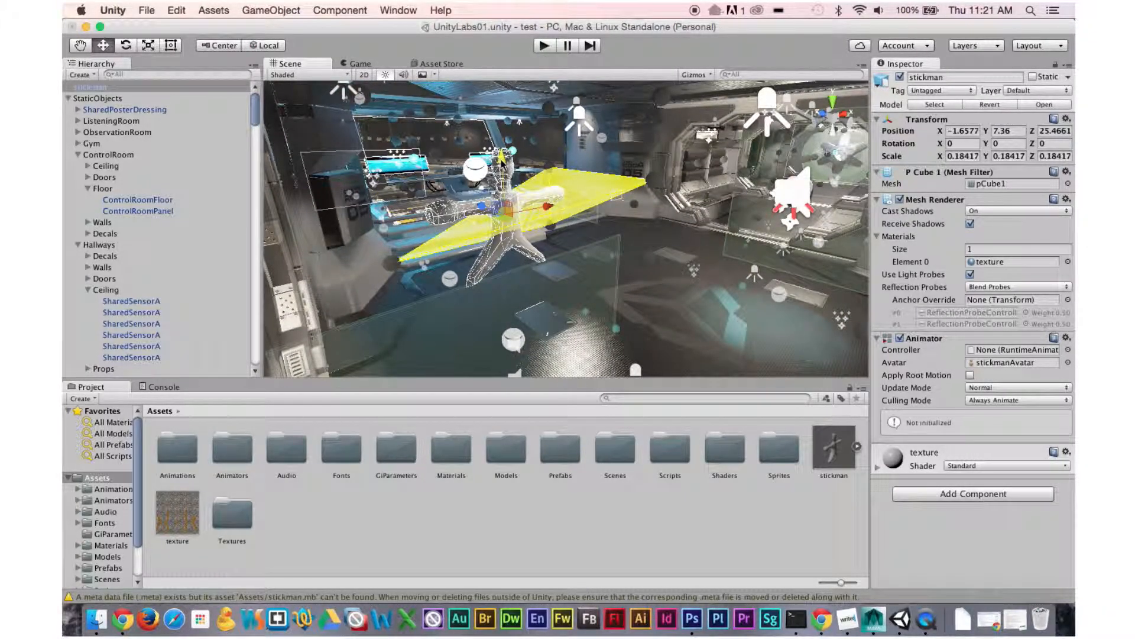
left_click_drag(553, 213, 572, 201)
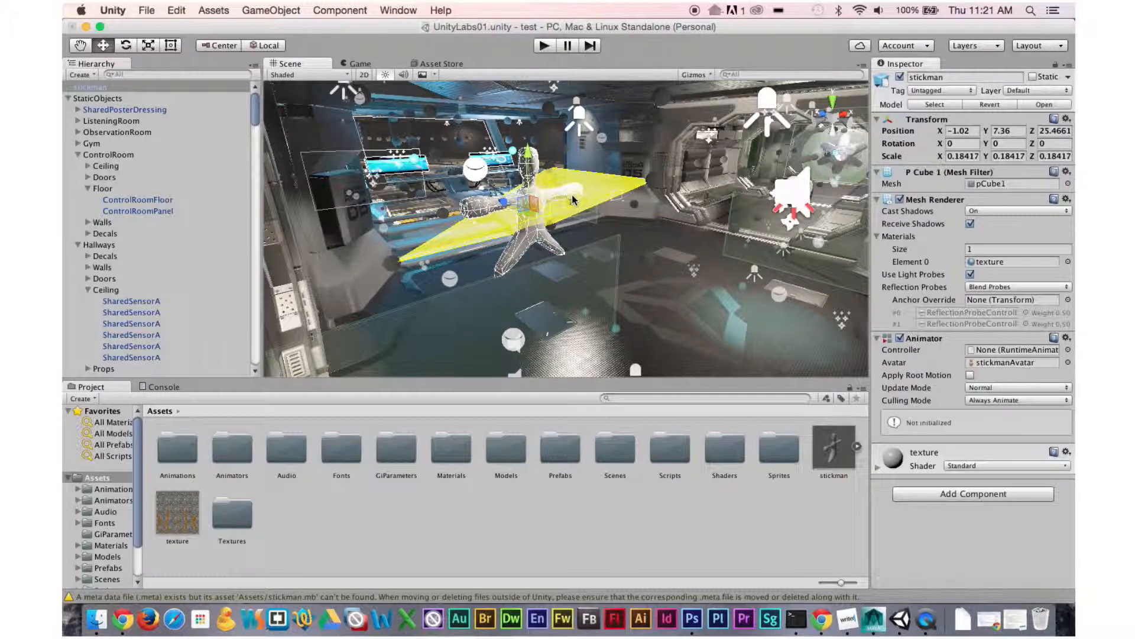
Apply the texture asset to the stickman in the scene.
left_click(588, 535)
left_click(172, 514)
left_click_drag(182, 521, 589, 255)
scroll(559, 263, "up", 10)
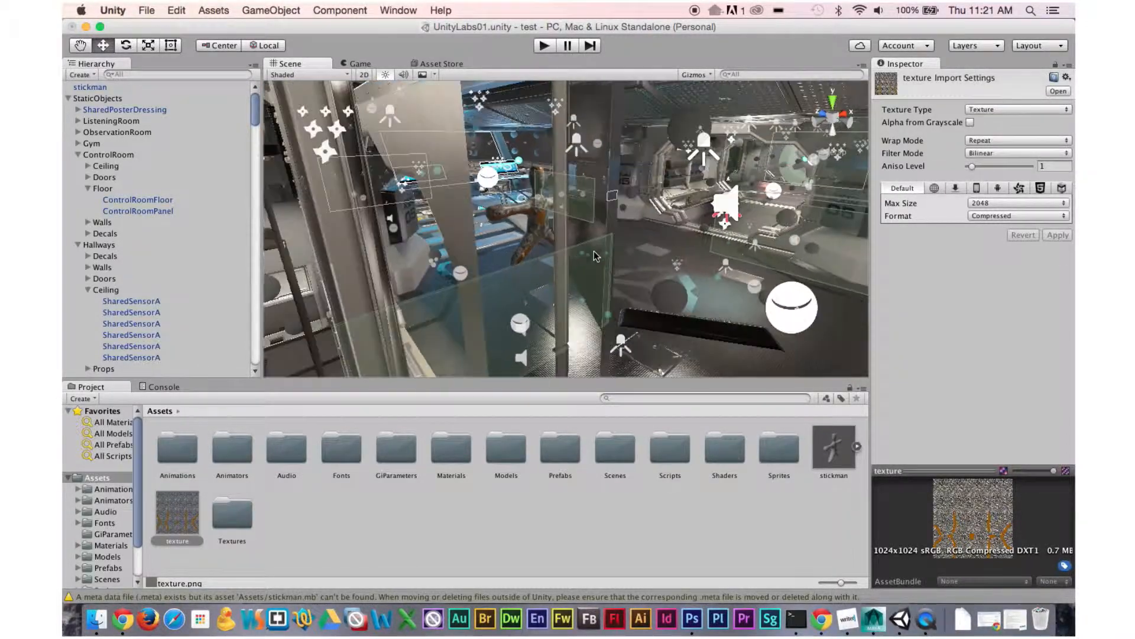
left_click_drag(743, 303, 700, 271, "alt")
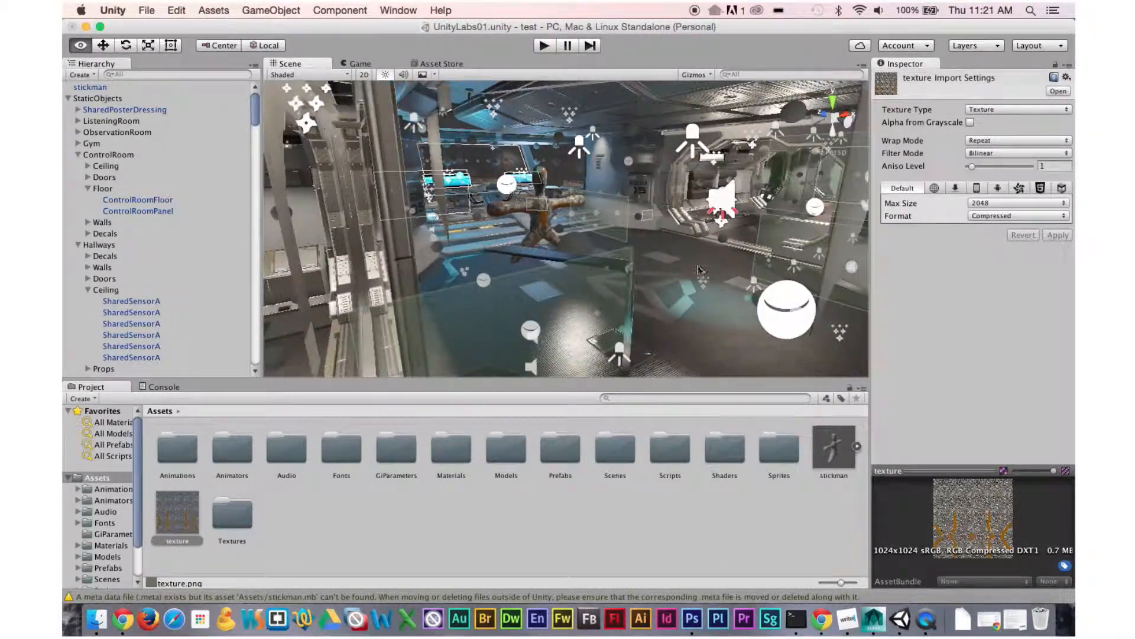
Play the scene and walk the player character toward the stickman to view it in game.
left_click(545, 49)
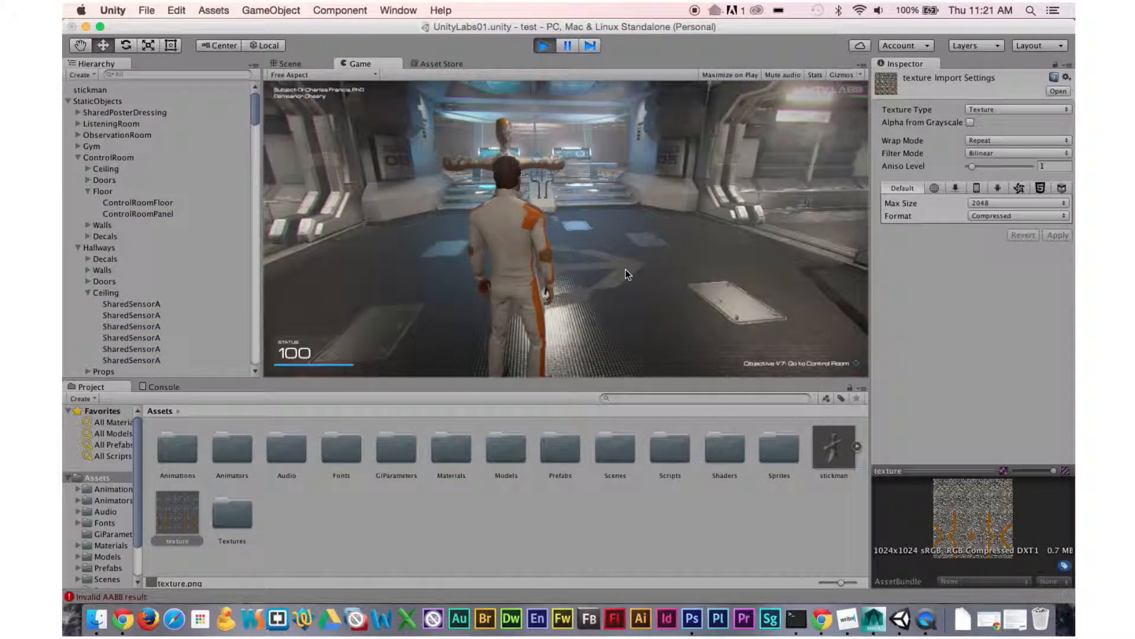
key("w")
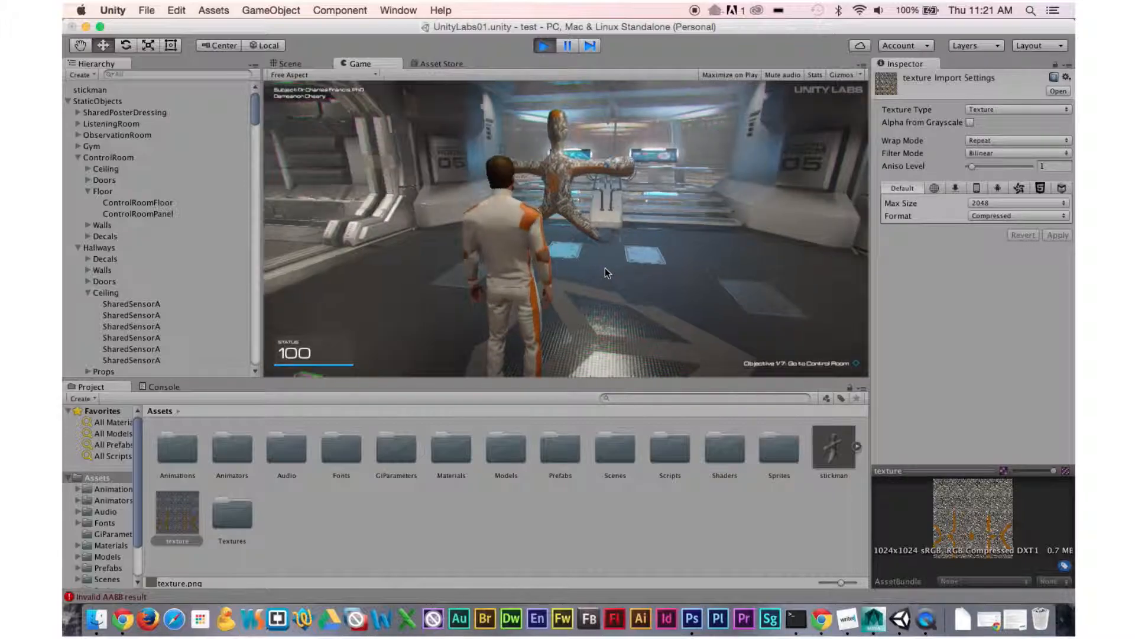
key("w")
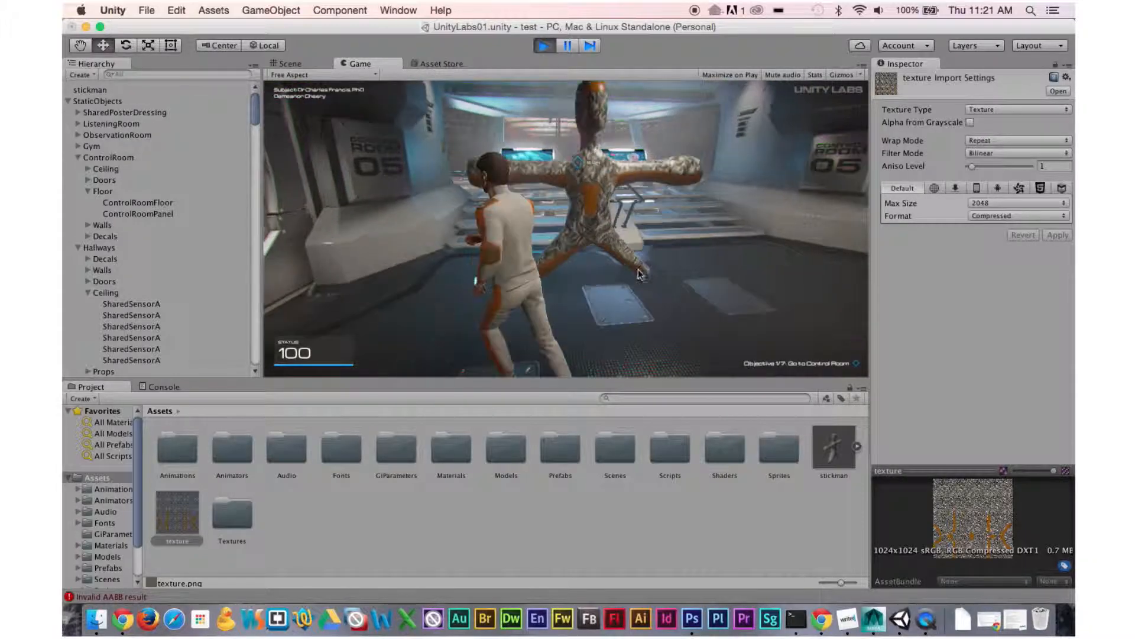
key("s")
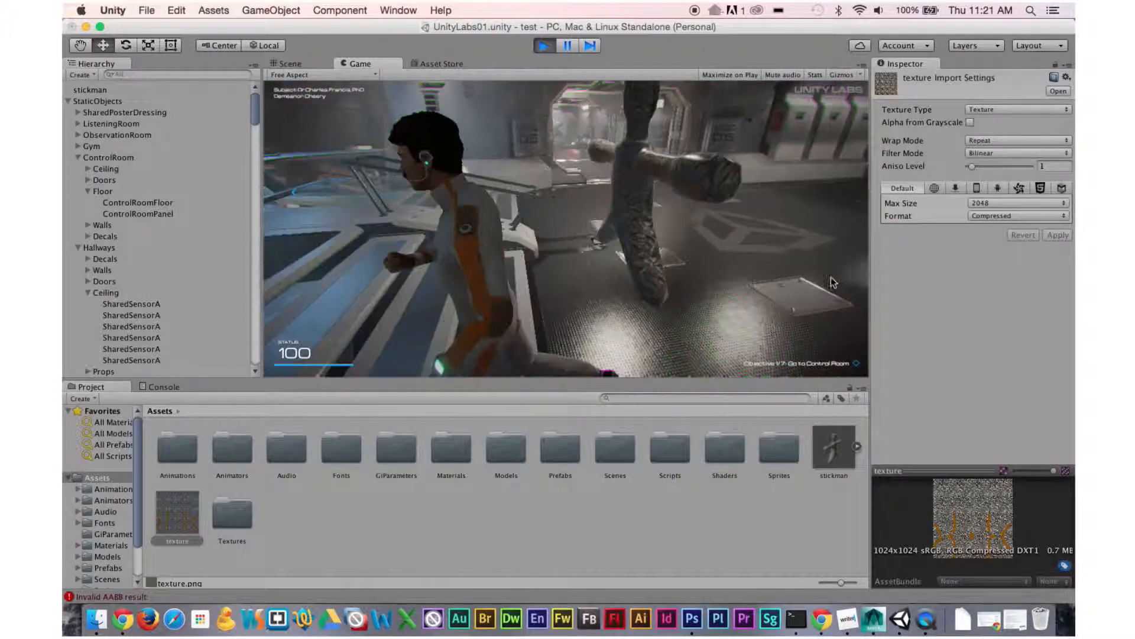
Switch between desktops to compare the source texture, the Maya model, the Photoshop texture and the running Unity game.
key("ctrl+Left")
key("ctrl+Left")
key("ctrl+Left")
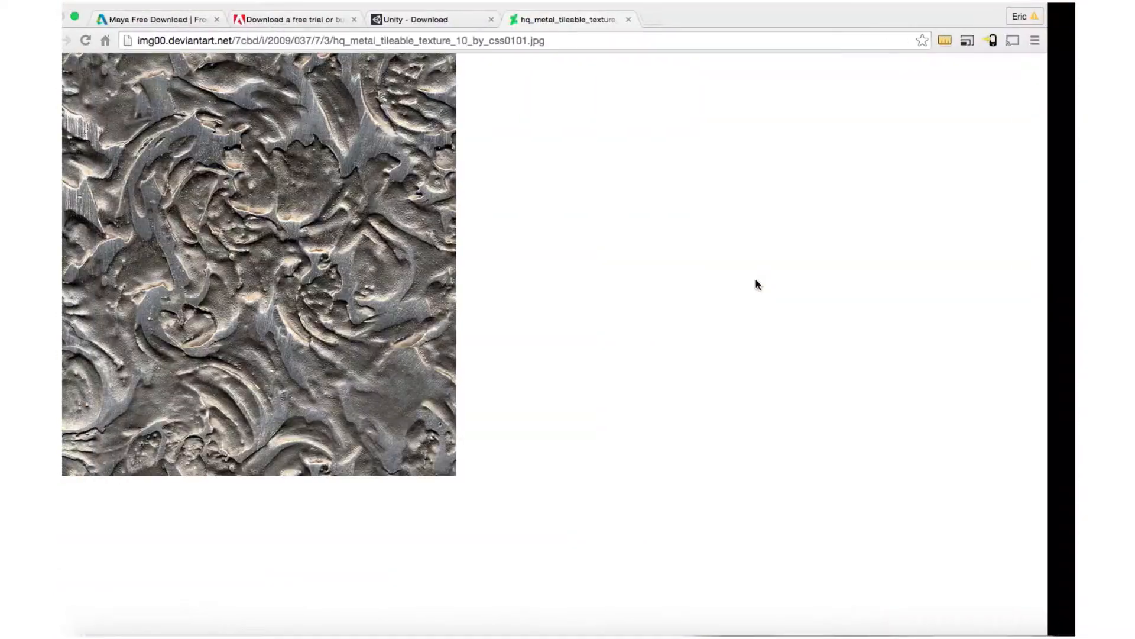
key("ctrl+Right")
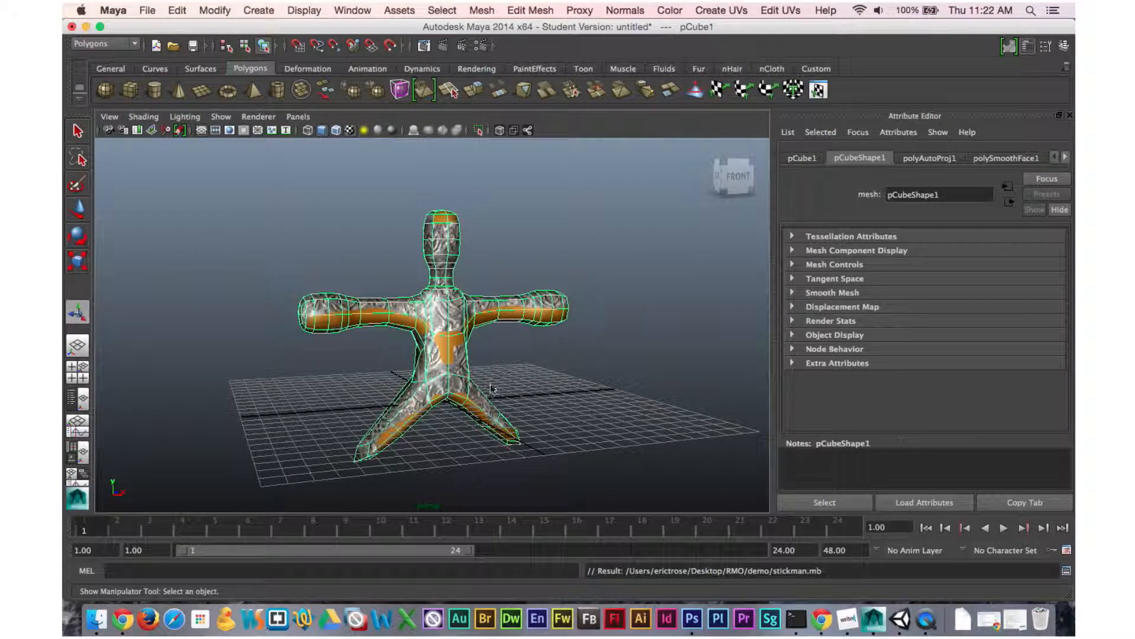
left_click(572, 389)
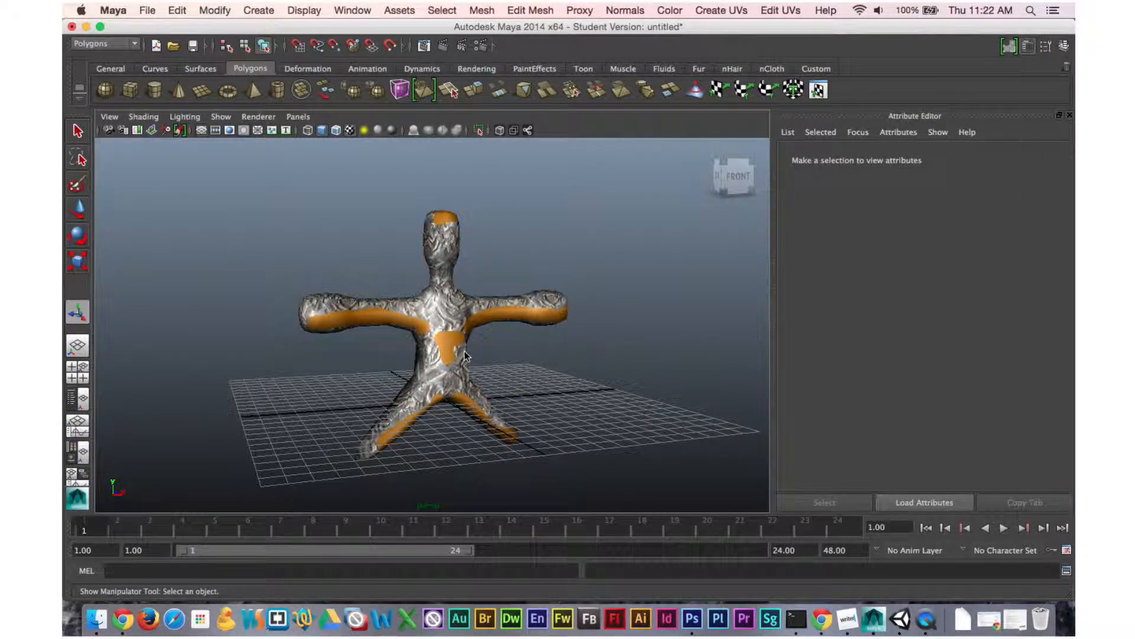
key("ctrl+Right")
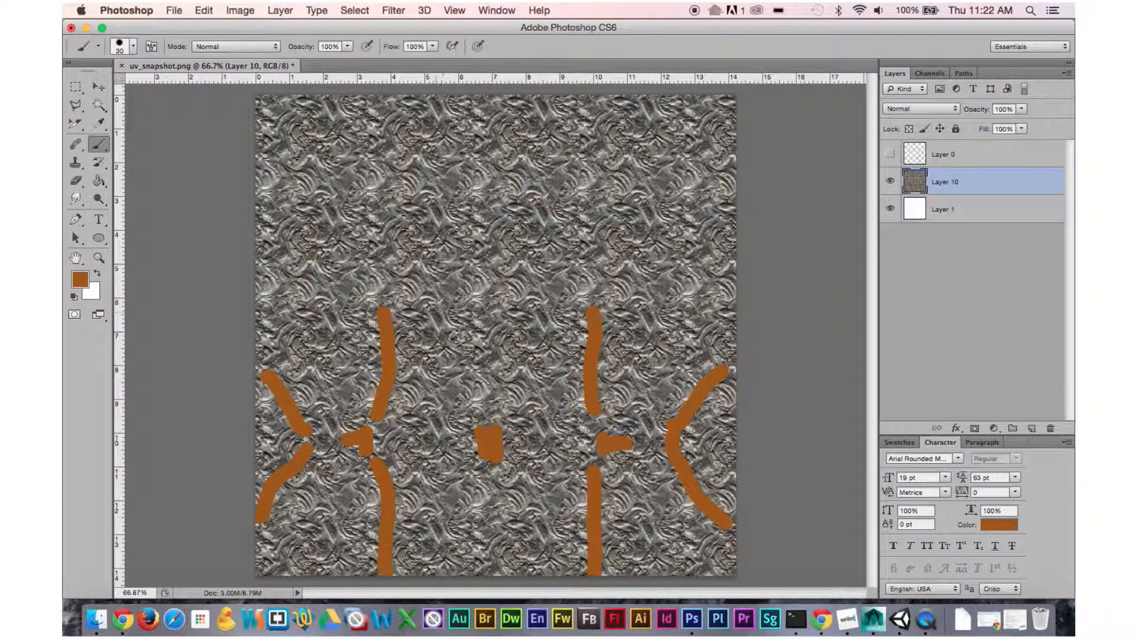
key("ctrl+Left")
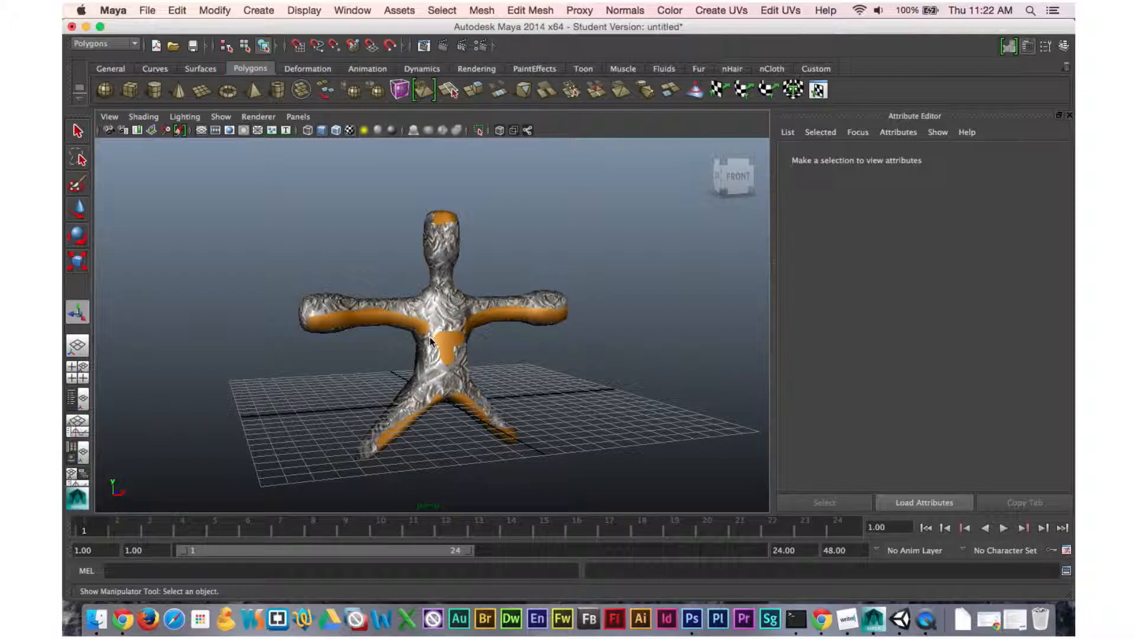
key("ctrl+Right")
key("ctrl+Right")
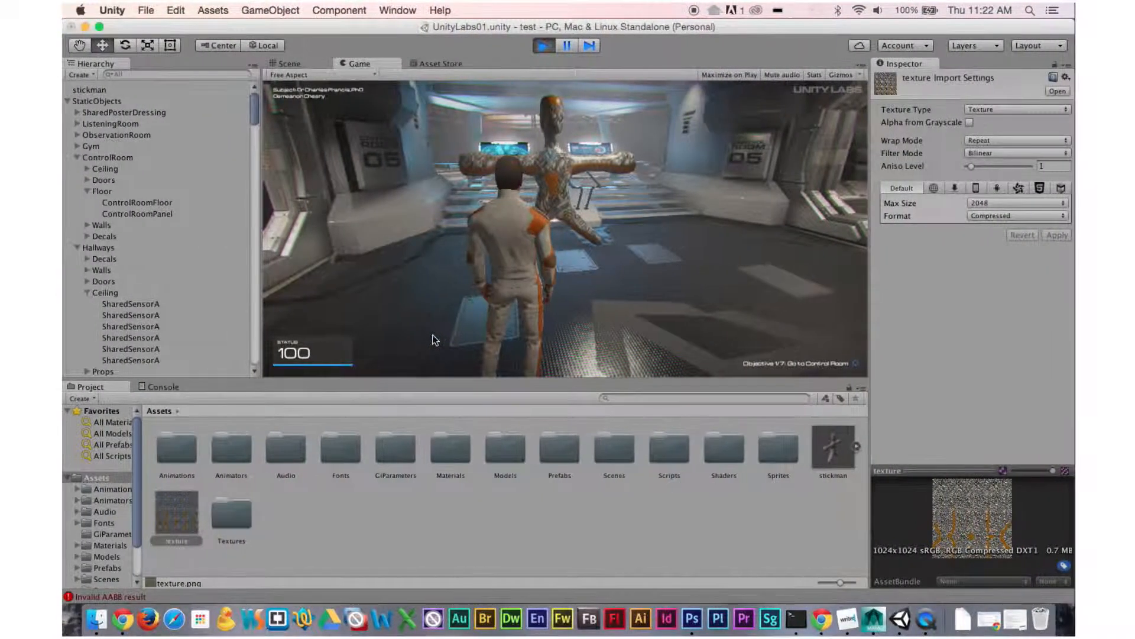